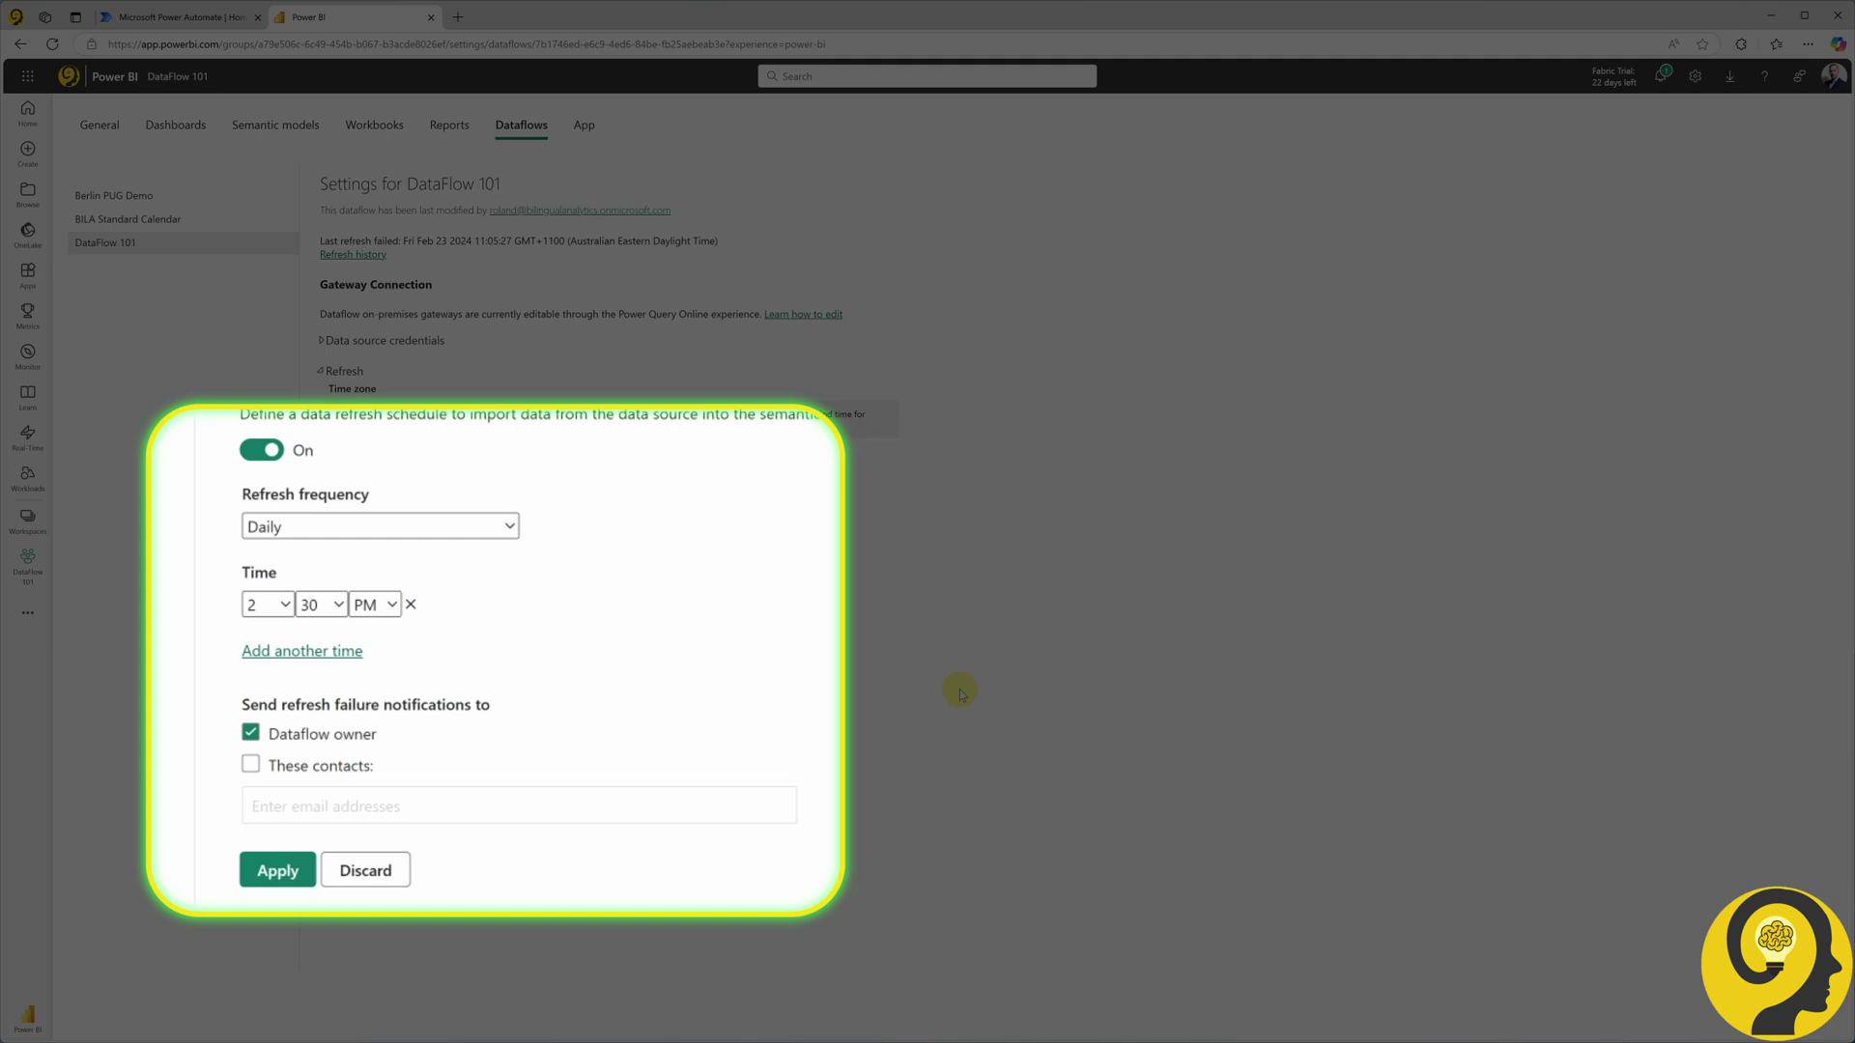
- Change DataFlow 101's refresh frequency to Weekly, keeping all seven days and 2:30 PM
left_click(494, 528)
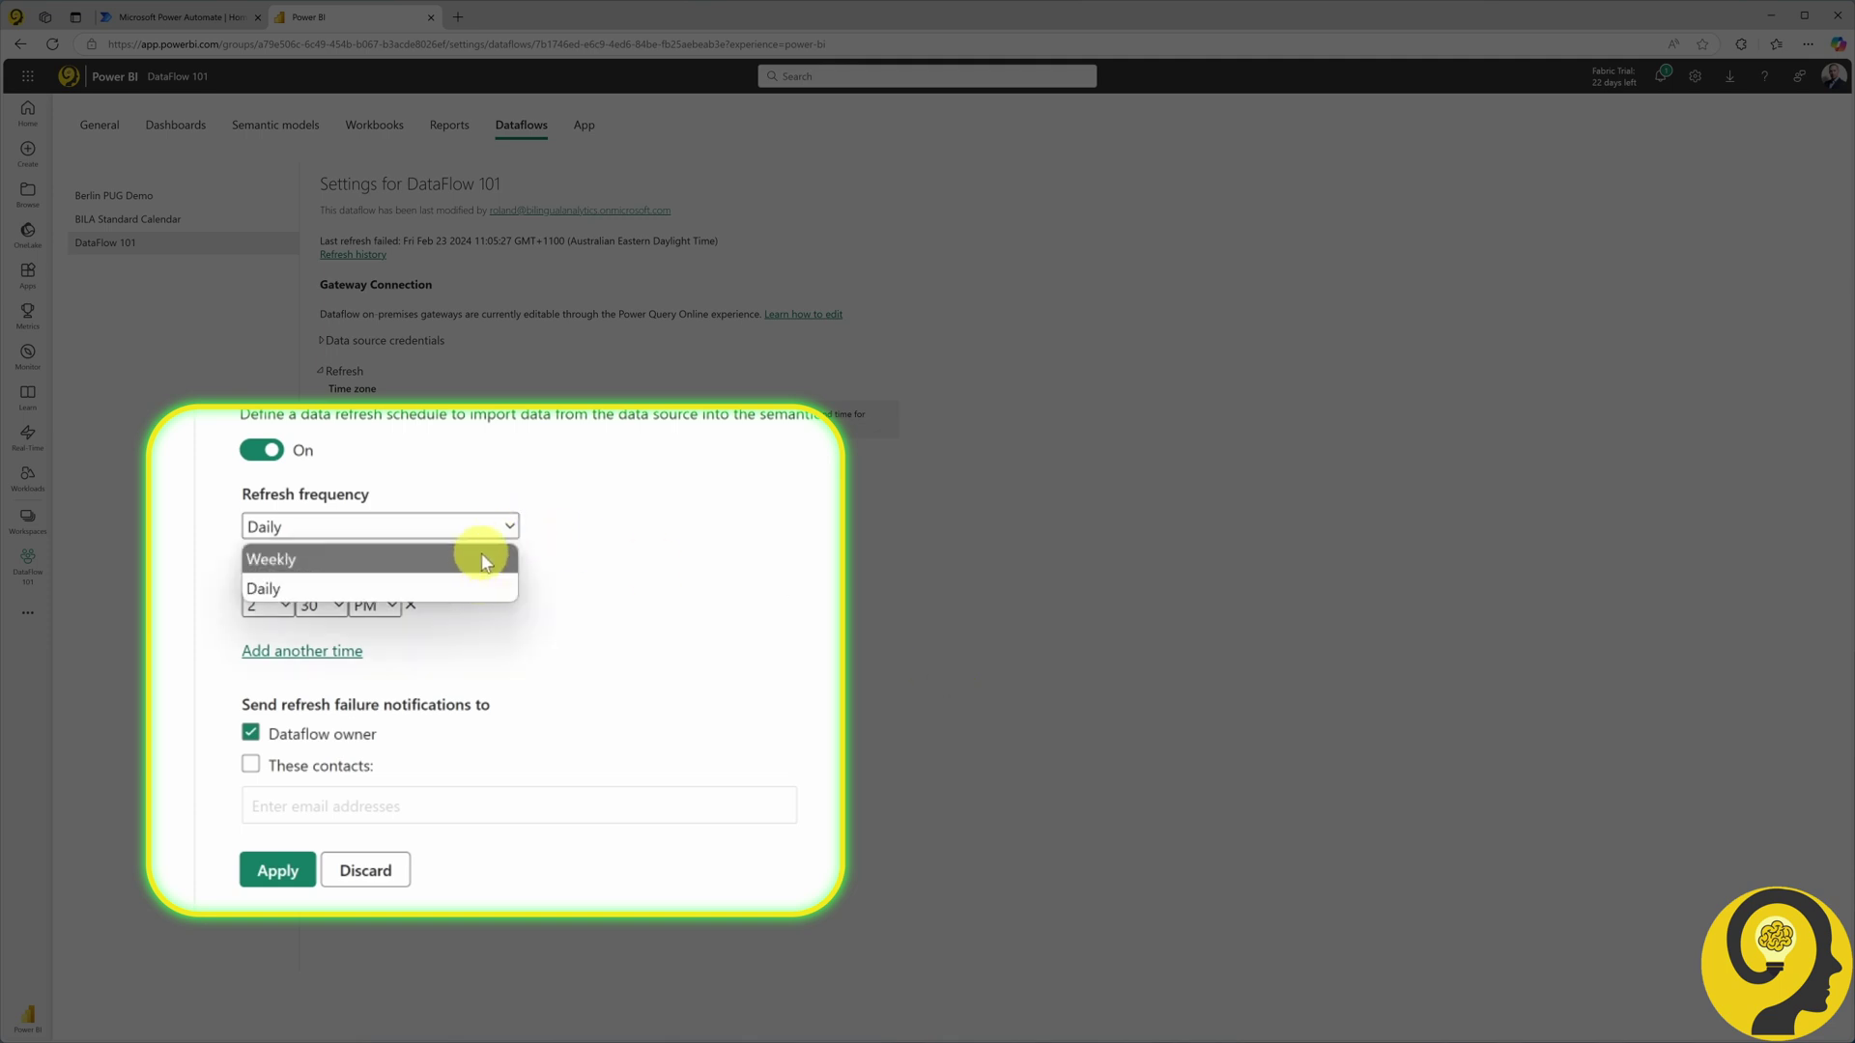
left_click(478, 586)
left_click(317, 608)
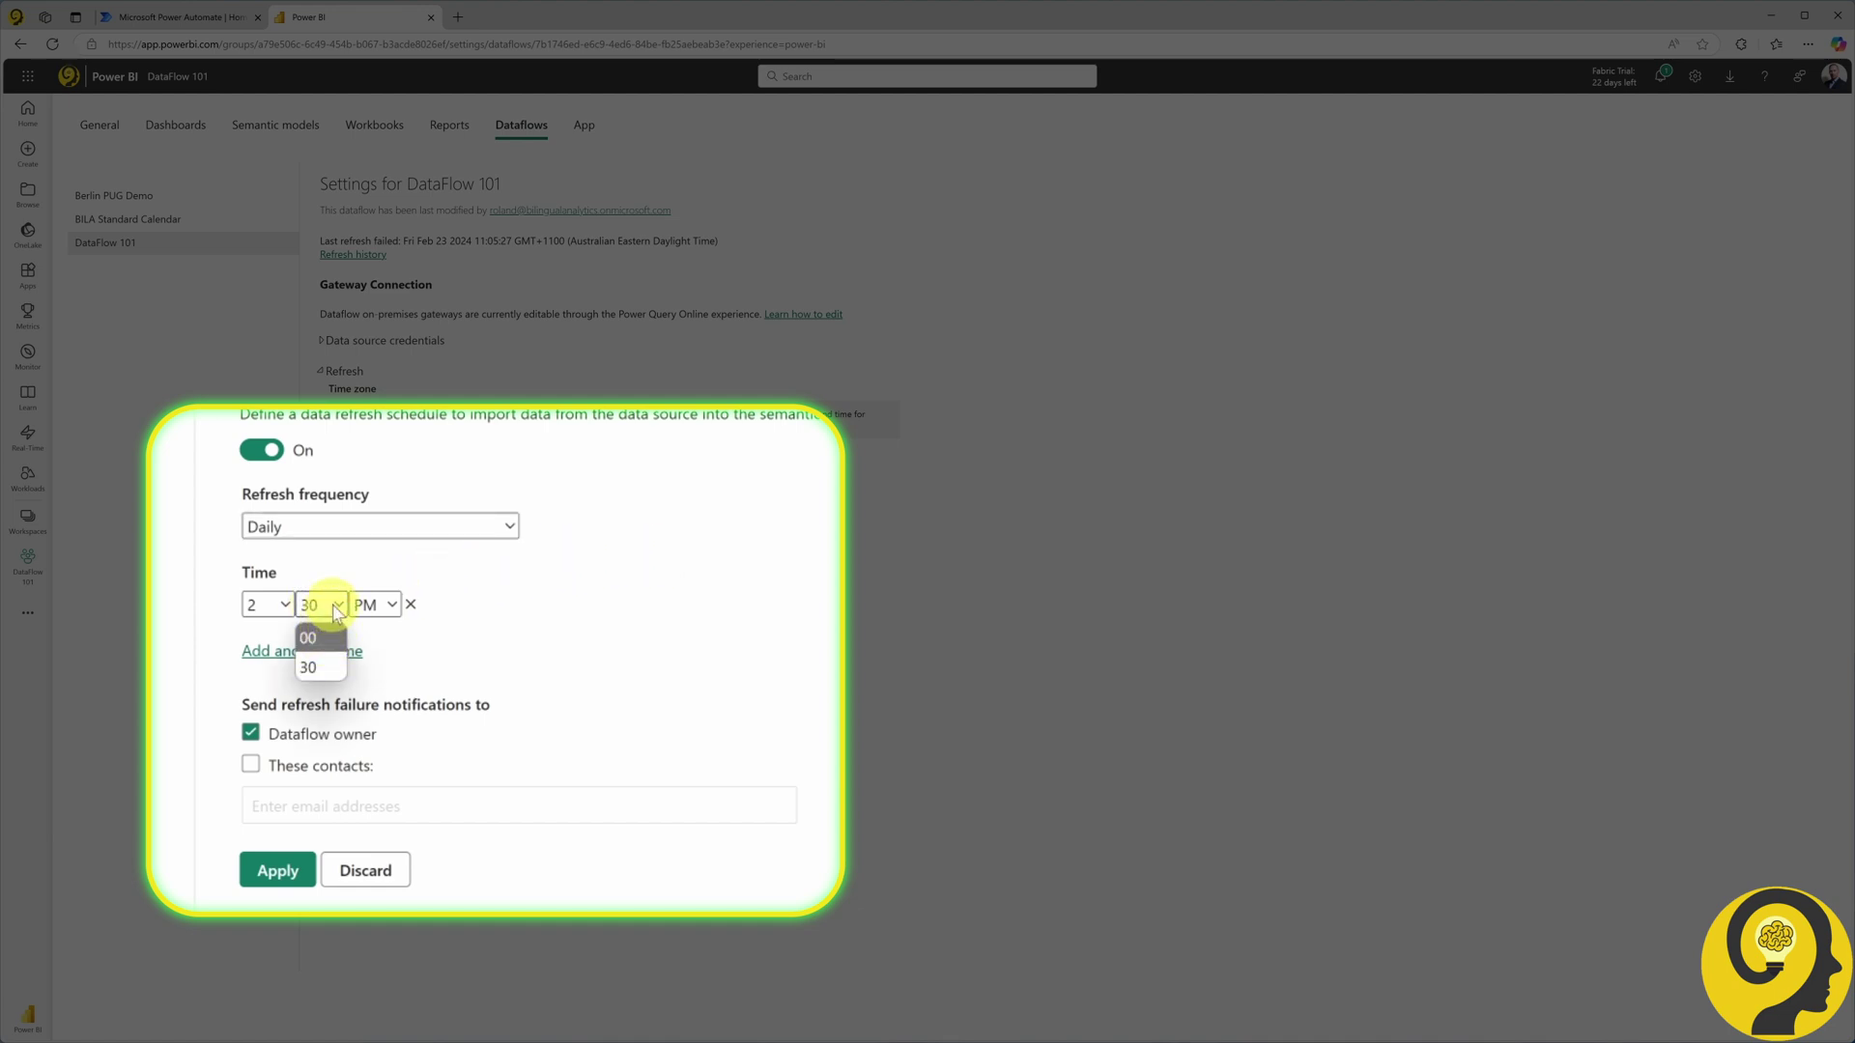
left_click(323, 605)
left_click(263, 606)
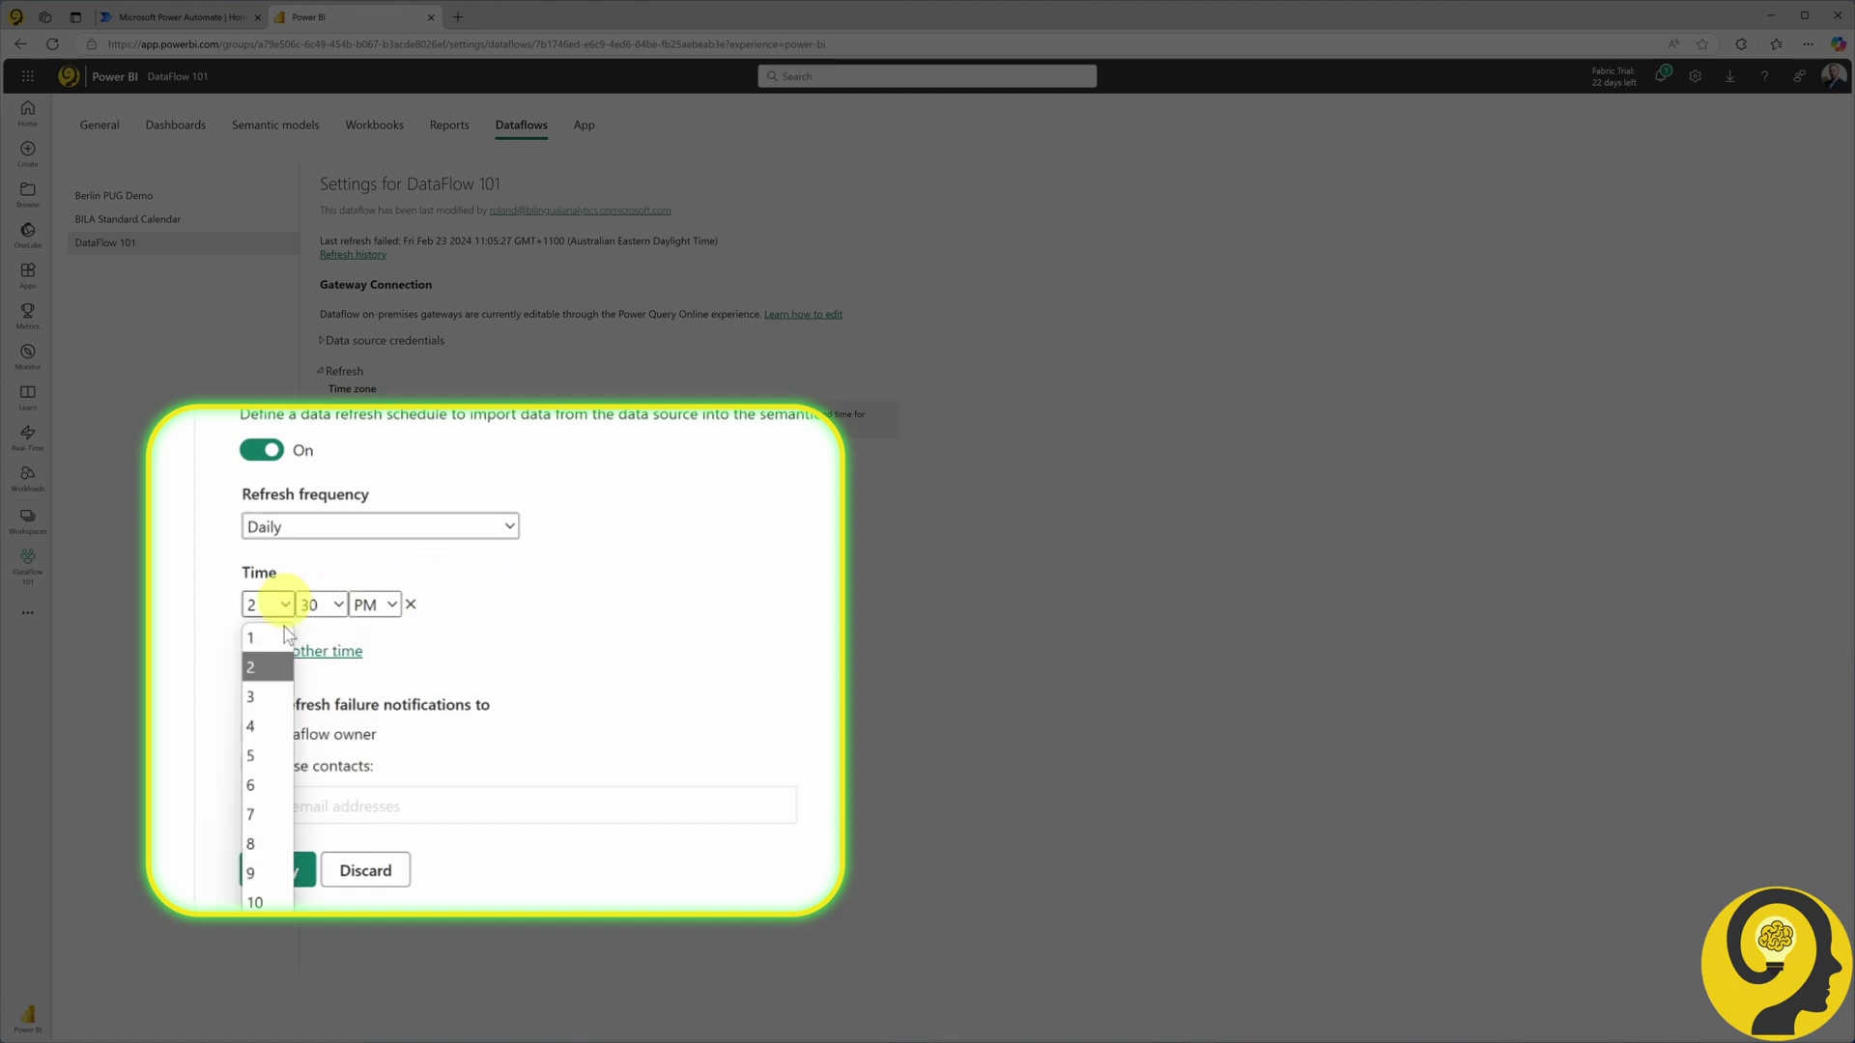
left_click(564, 611)
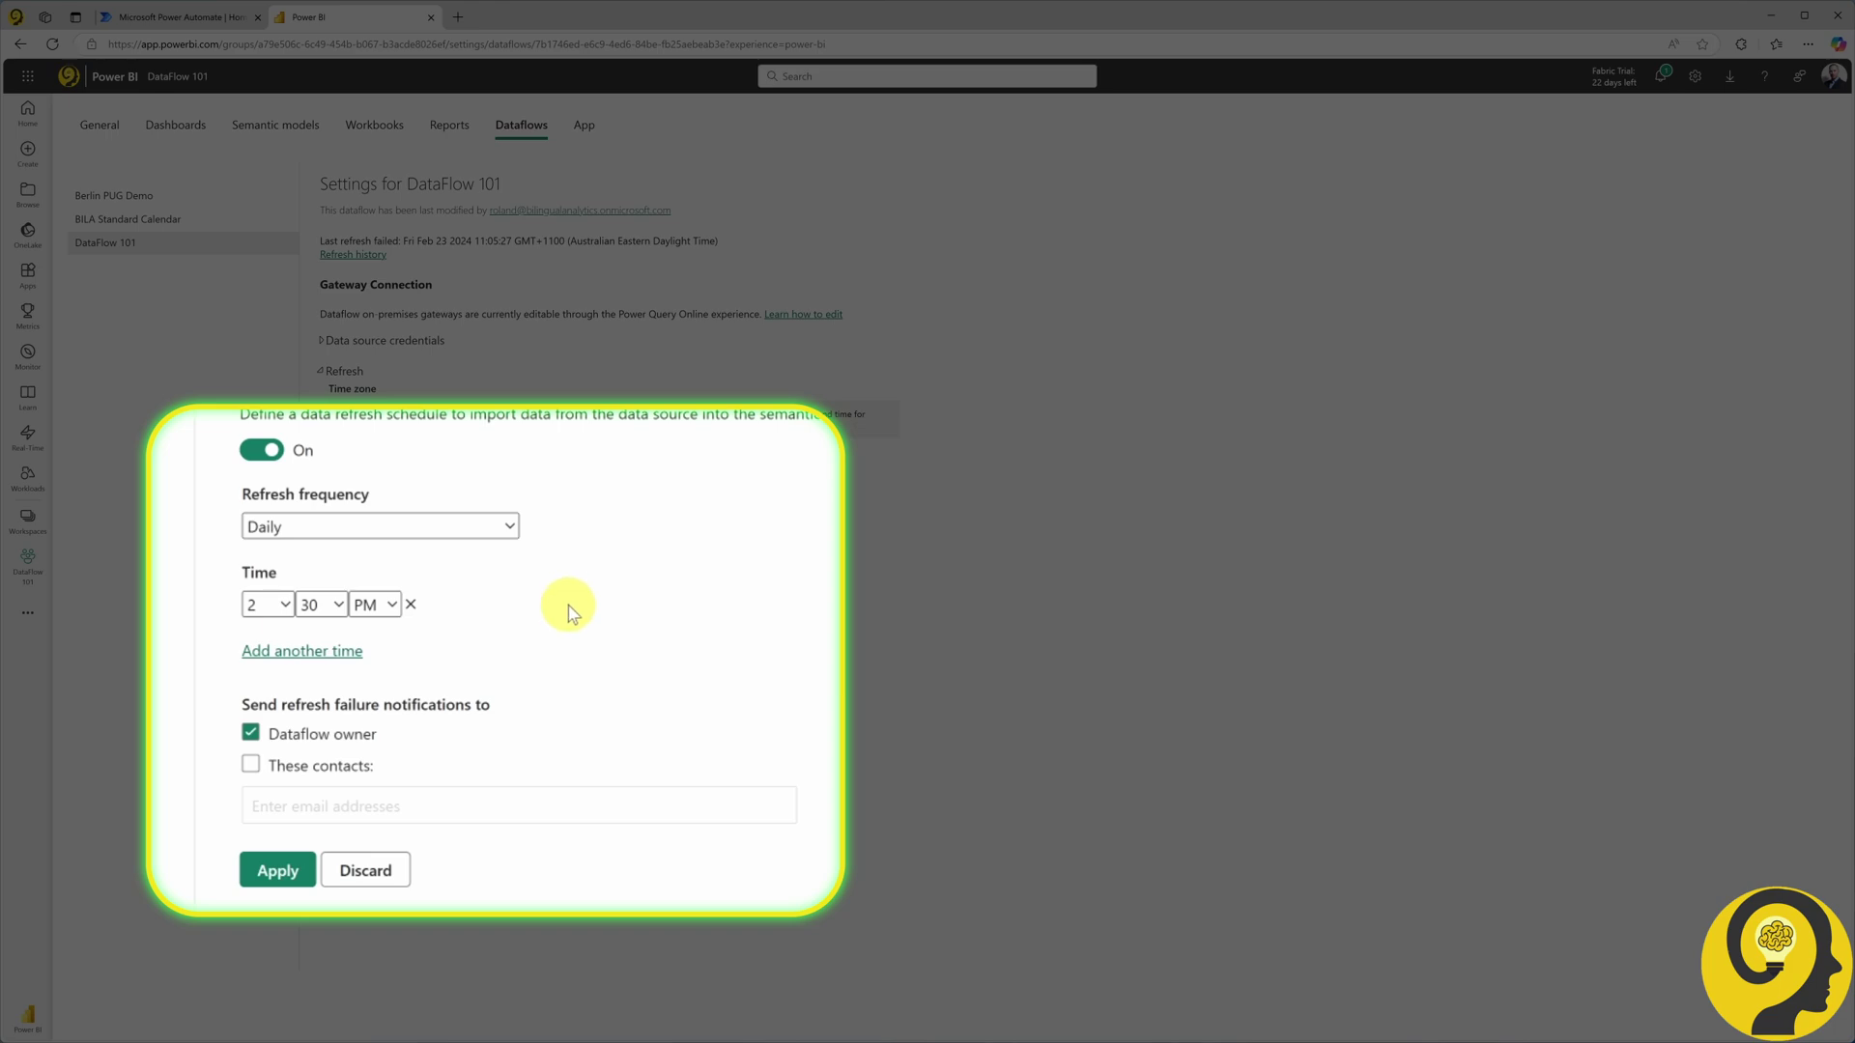
left_click(493, 525)
left_click(468, 558)
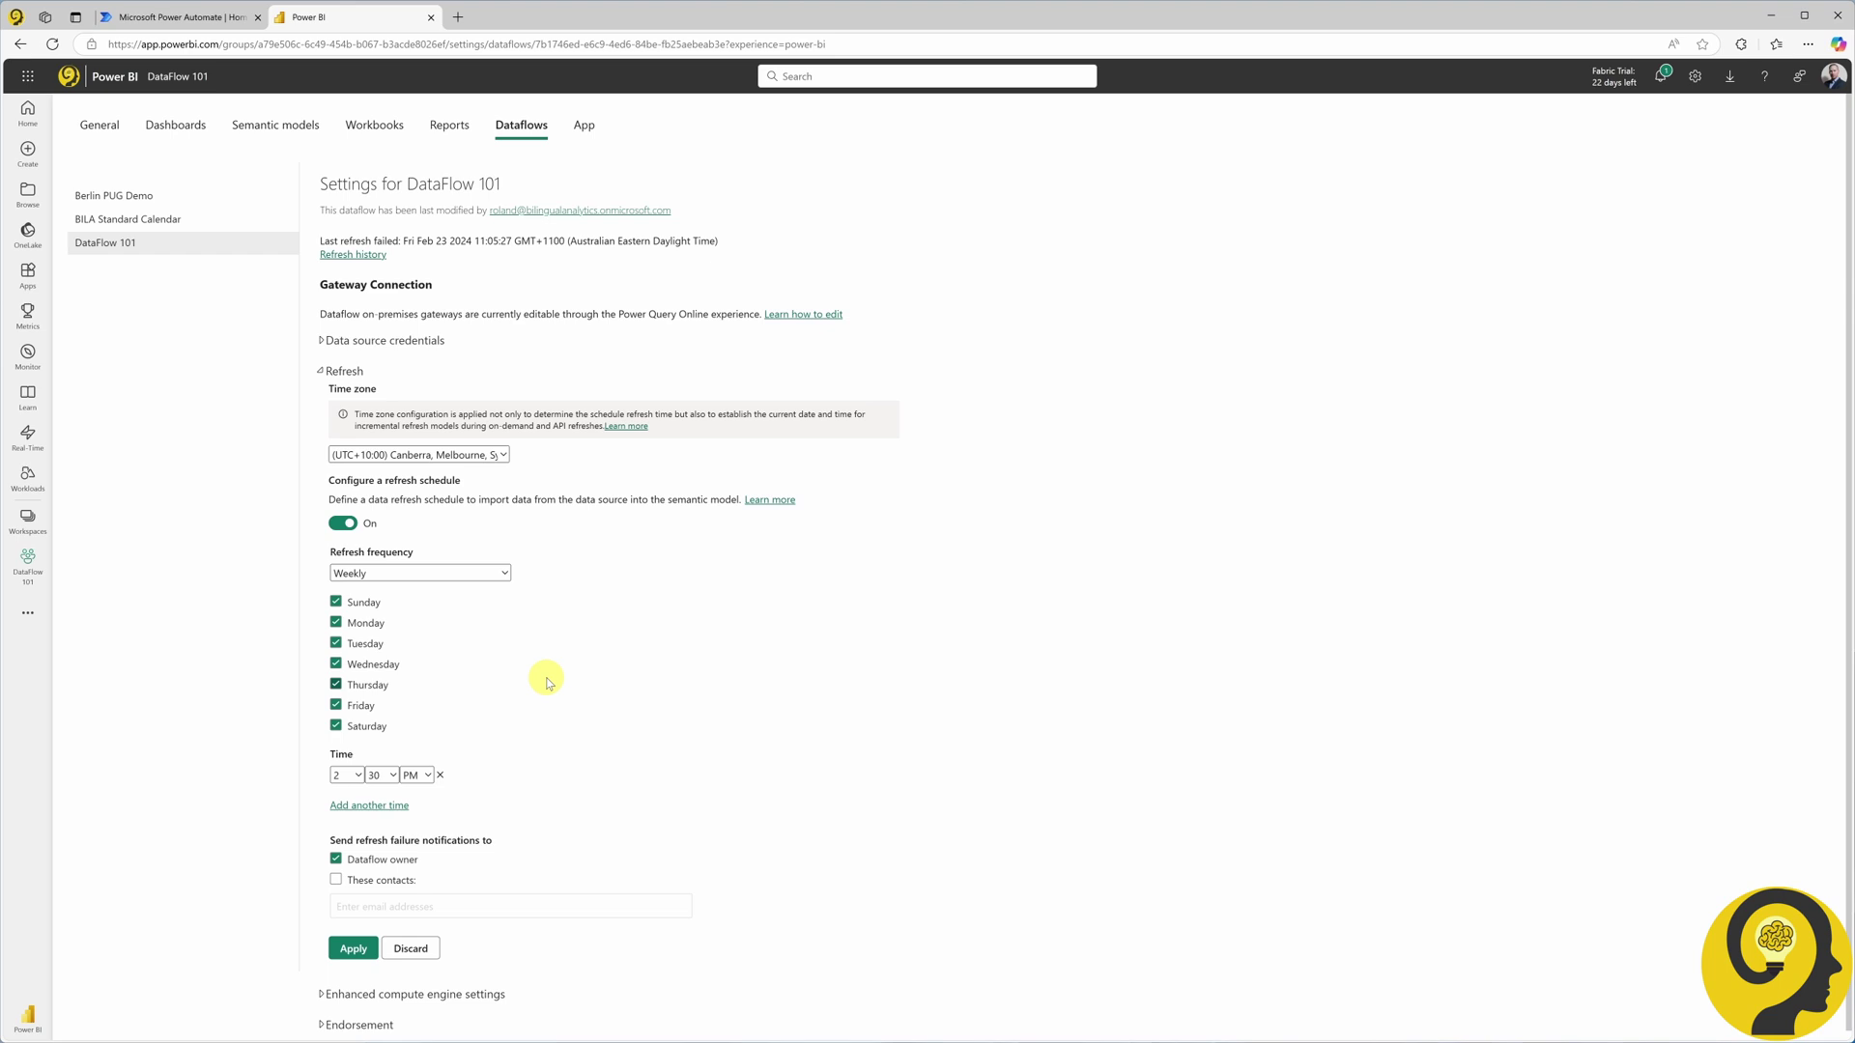
- Start a scheduled cloud flow named 'Scheduled Dataflow Refresh'
left_click(202, 27)
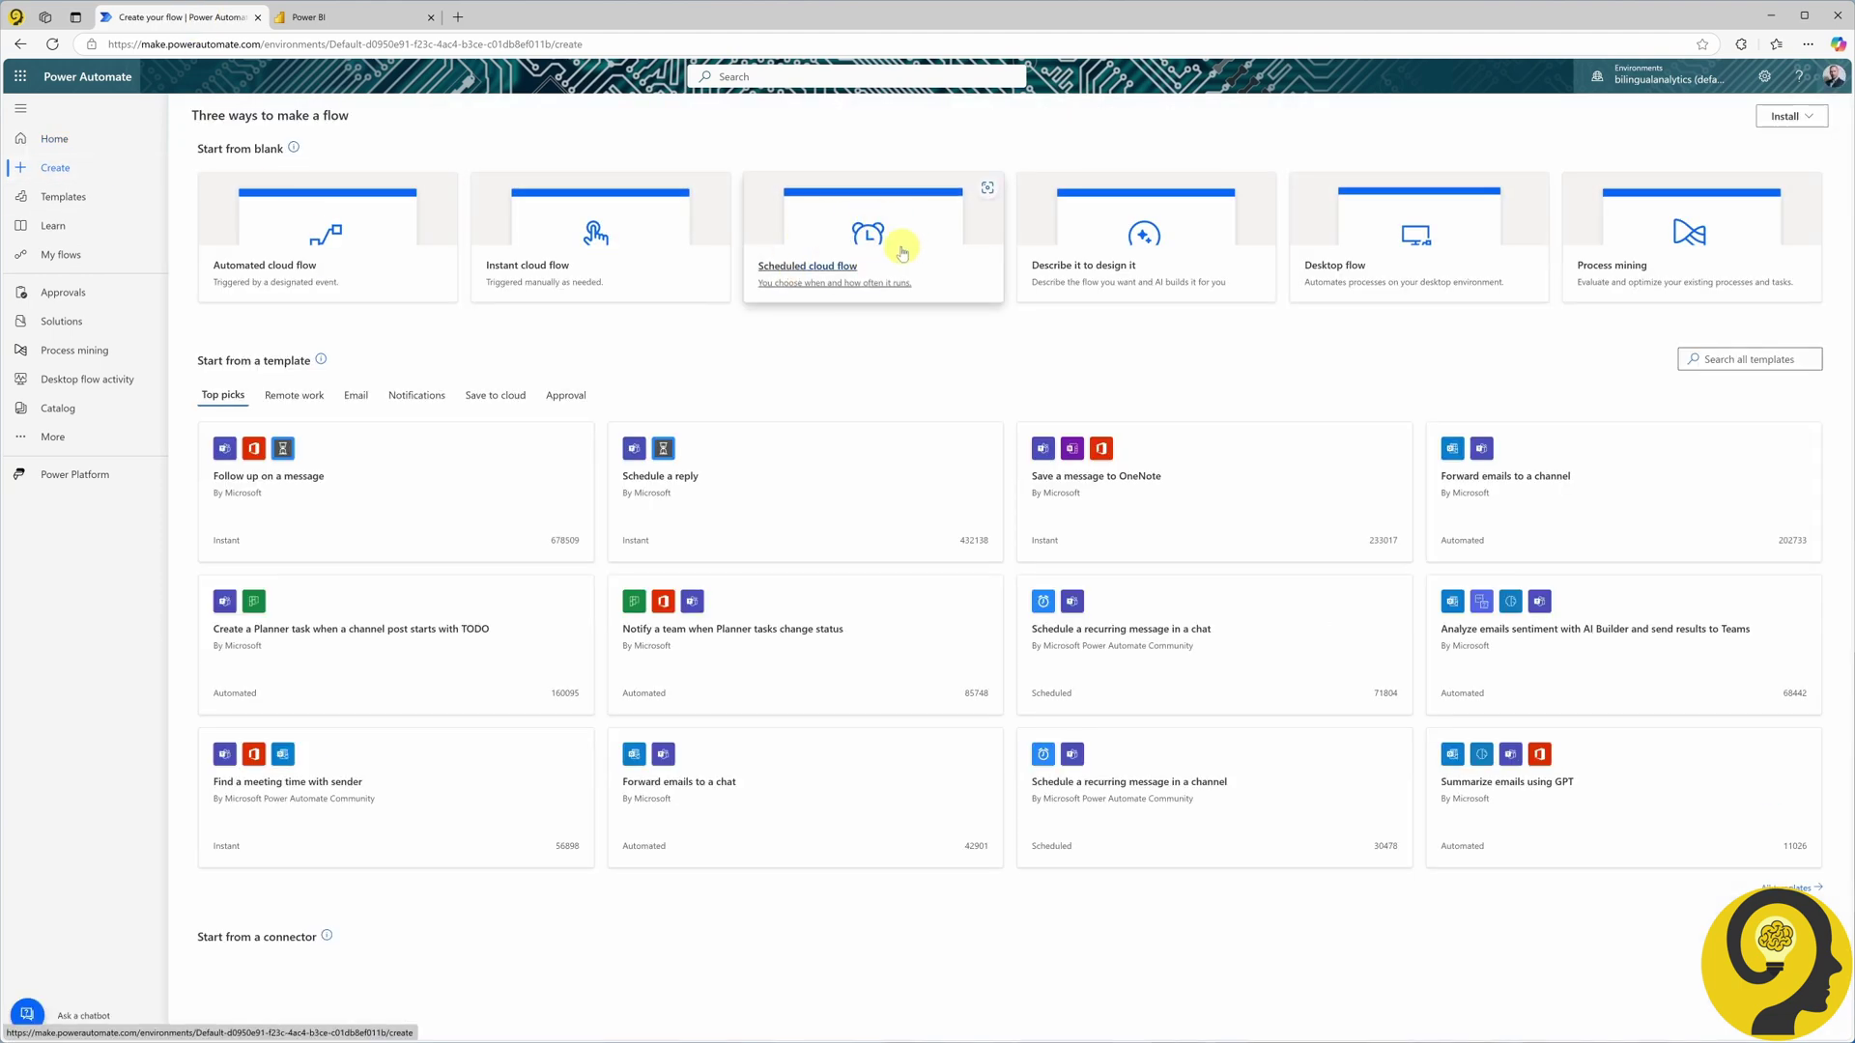
left_click(902, 253)
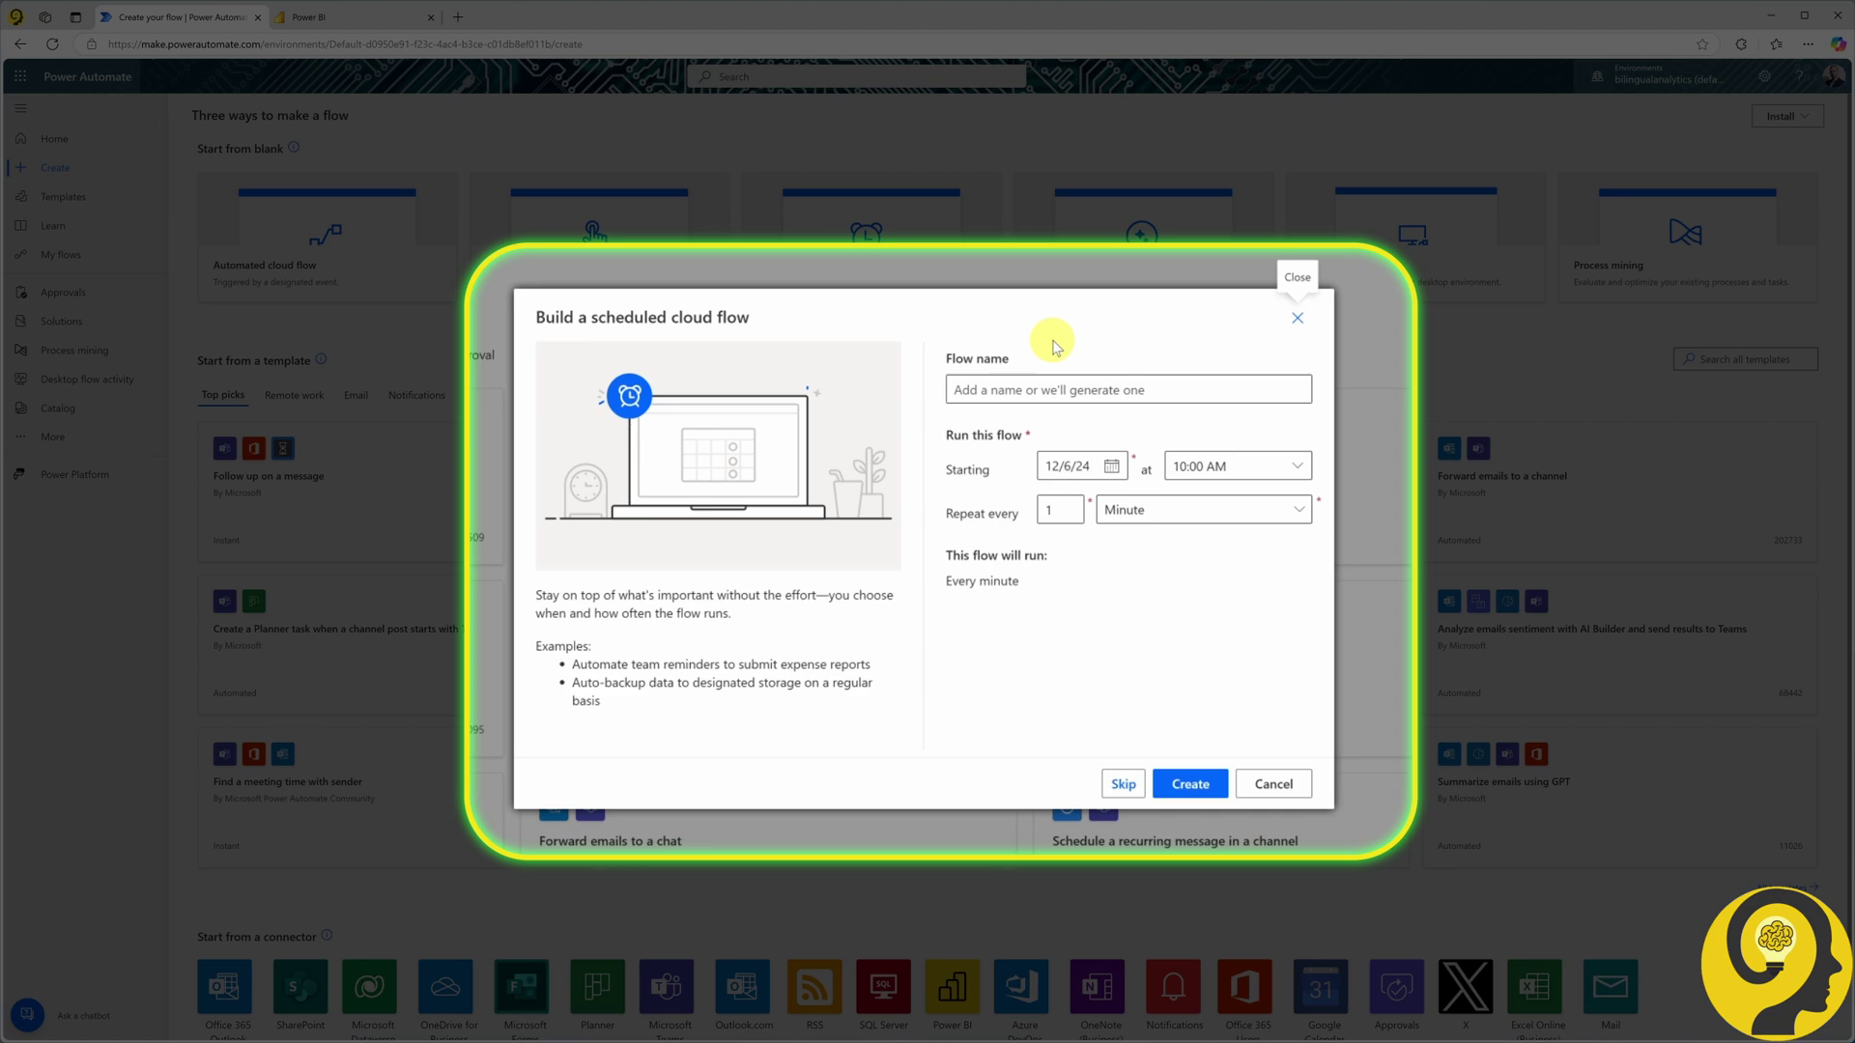
key("Tab")
type("Schedu")
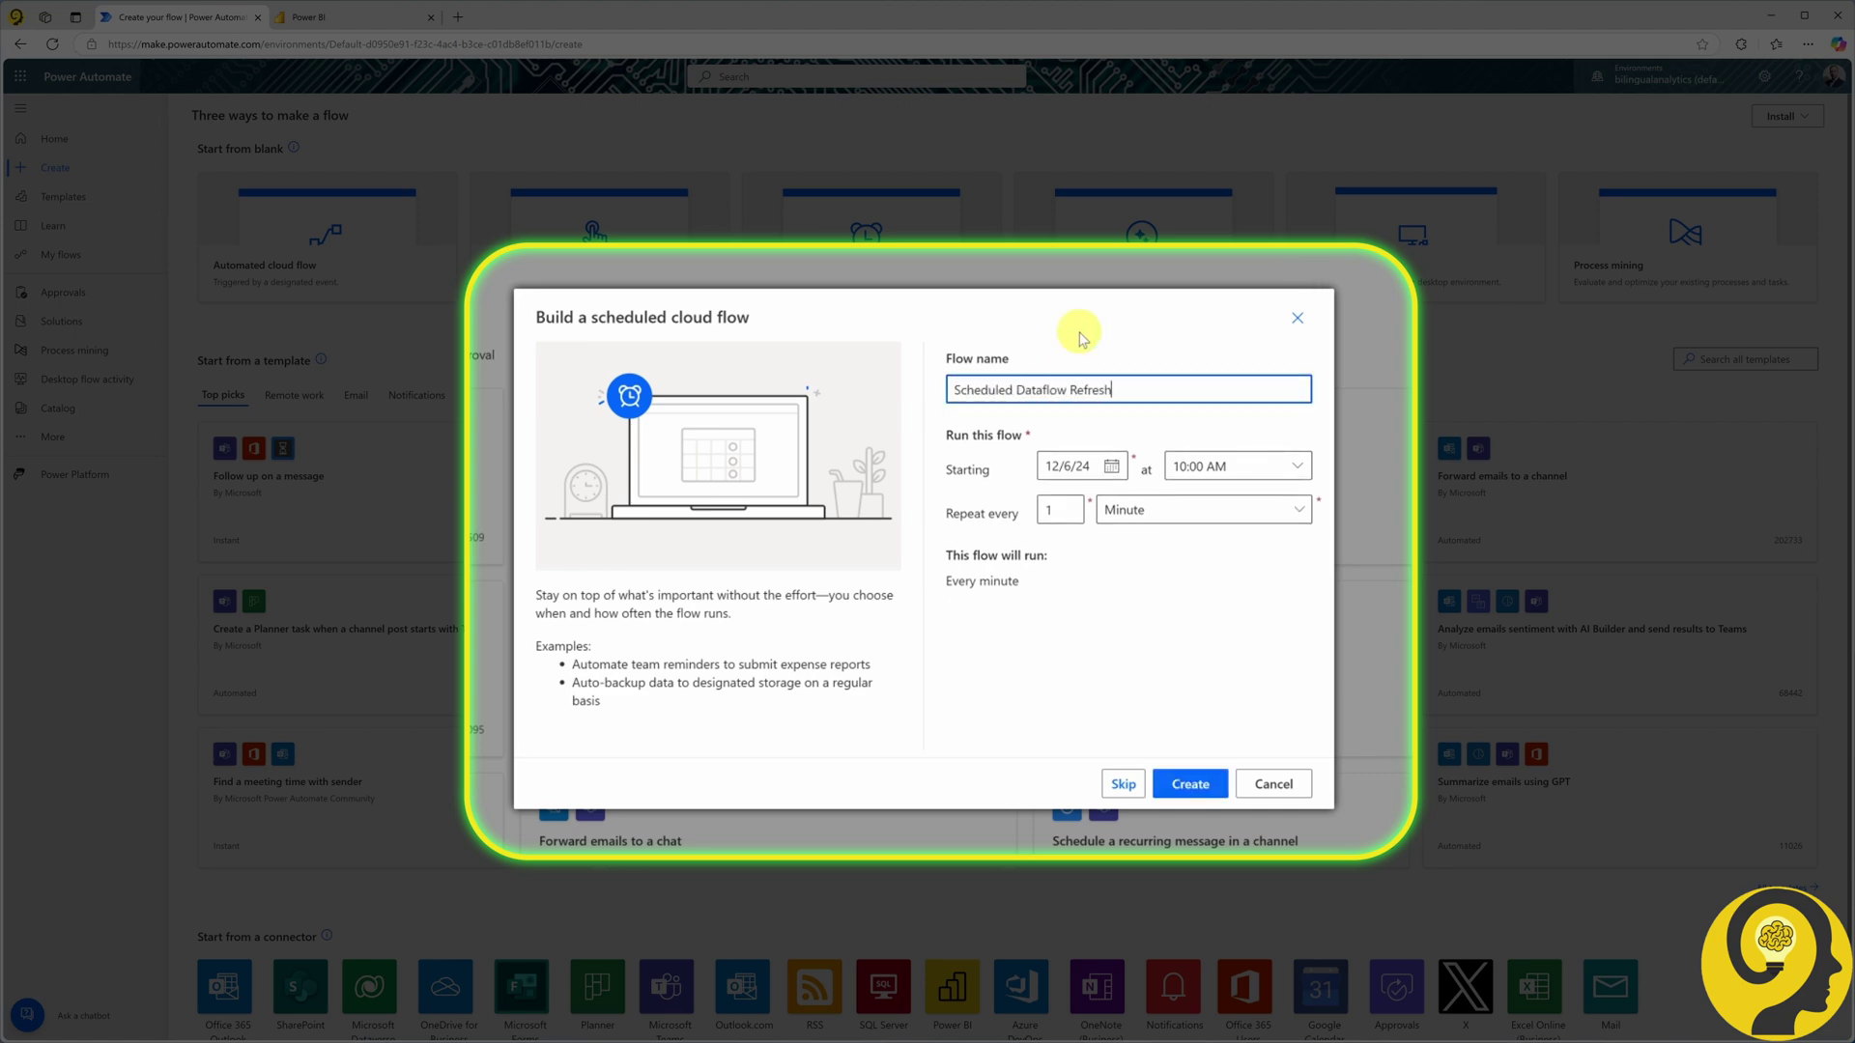
- Keep the 12/6/24 10:00 AM start, make it repeat every 1 day, and create it
left_click(1111, 465)
left_click(1158, 438)
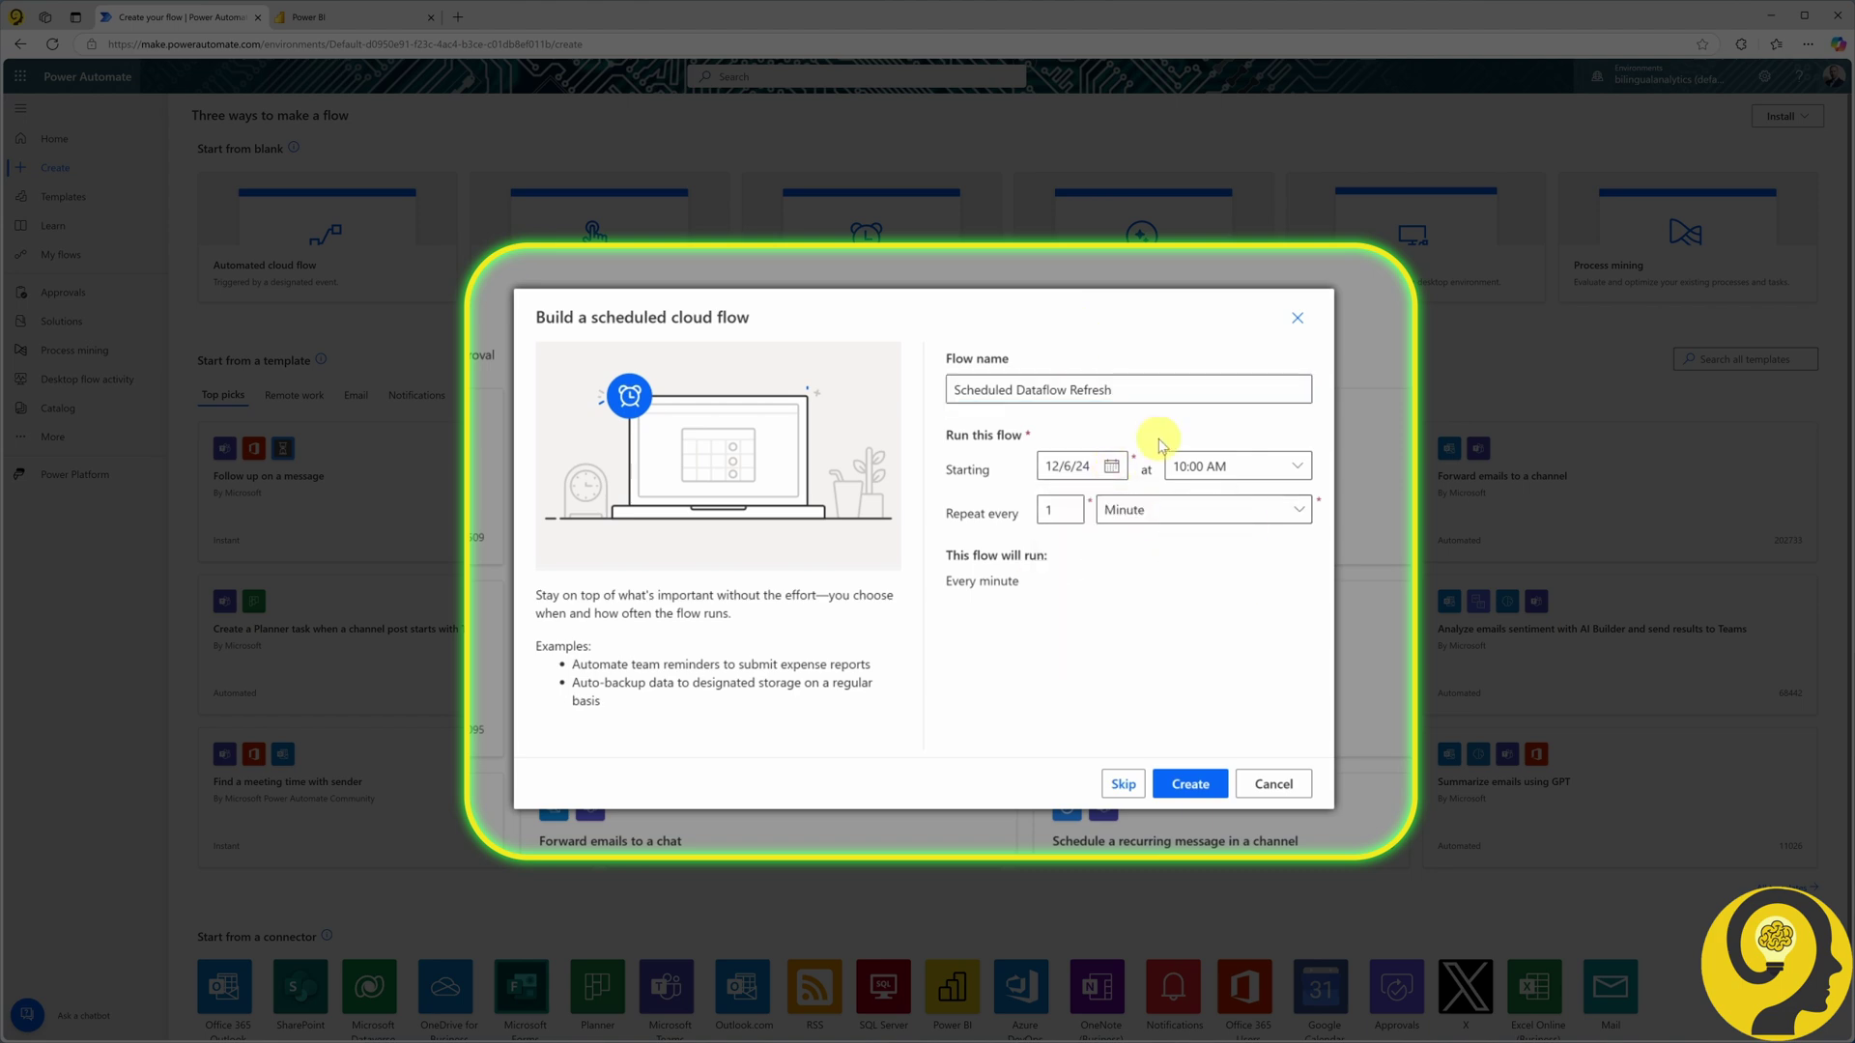
left_click(1241, 465)
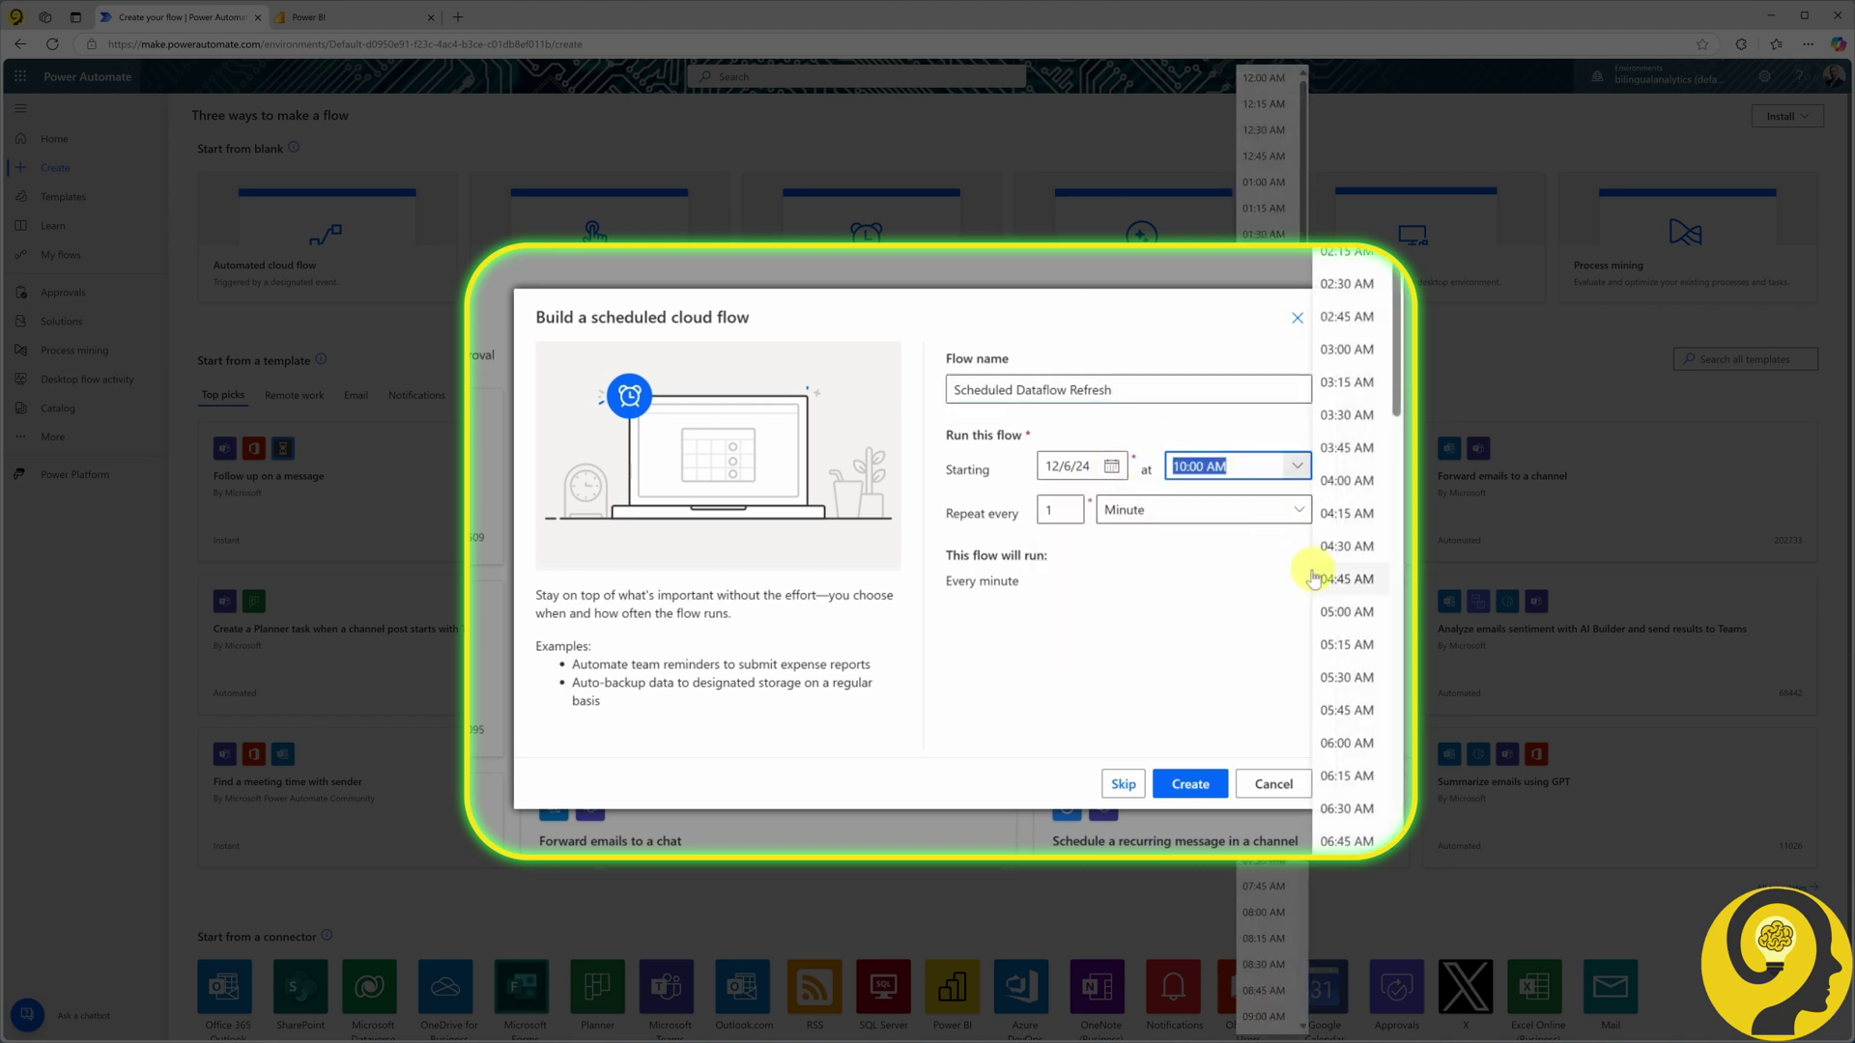
left_click(1252, 589)
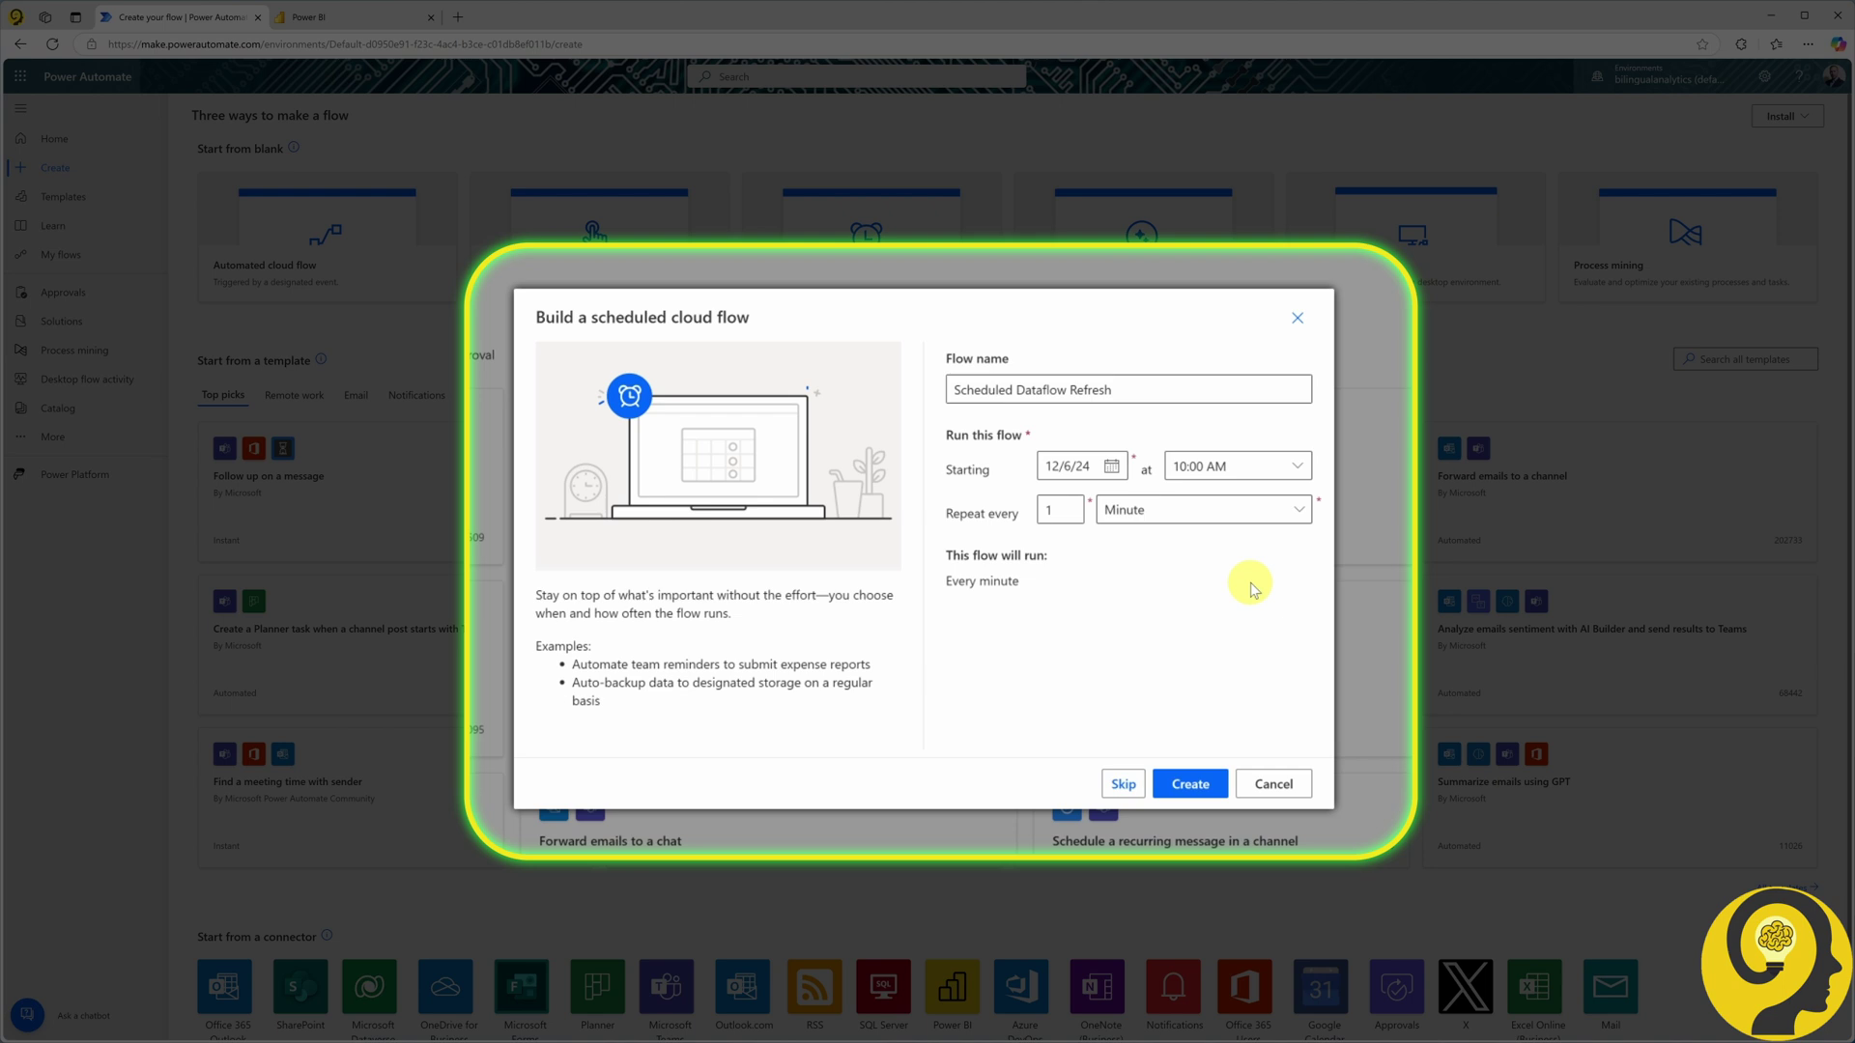
left_click(1268, 509)
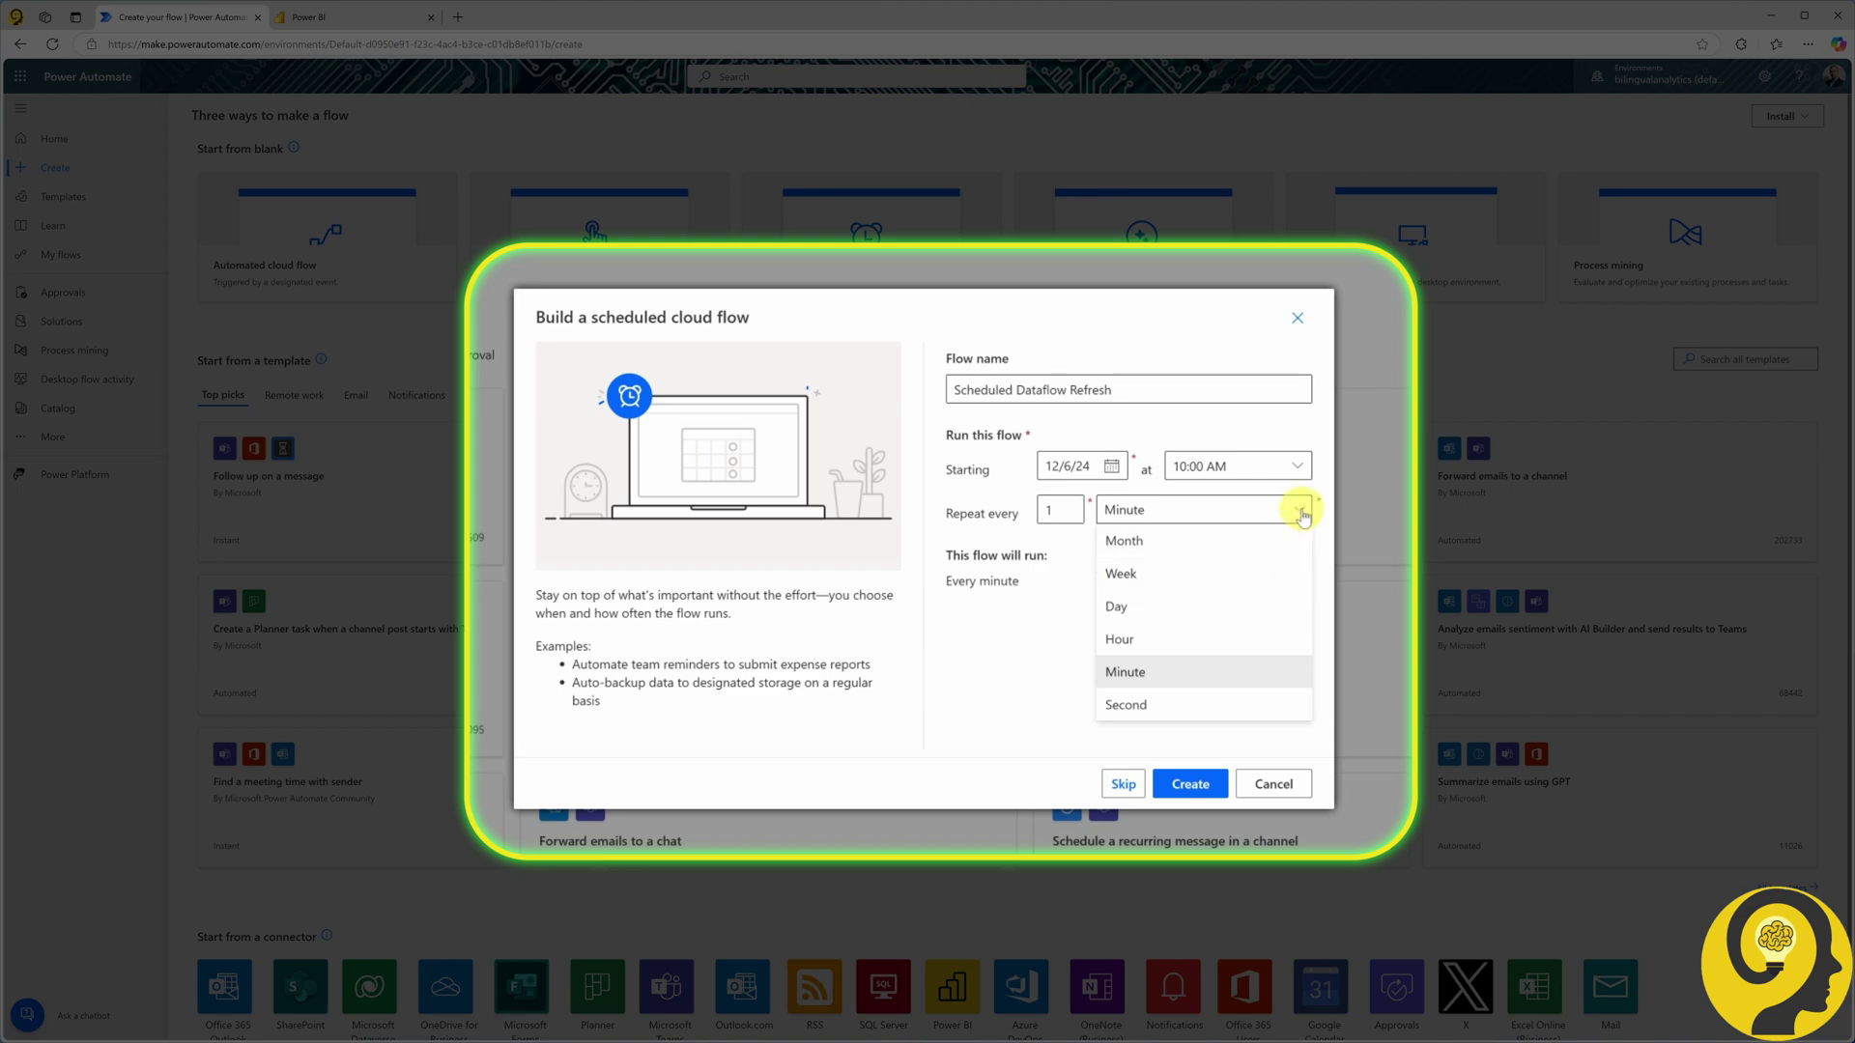
left_click(1119, 606)
left_click(1190, 783)
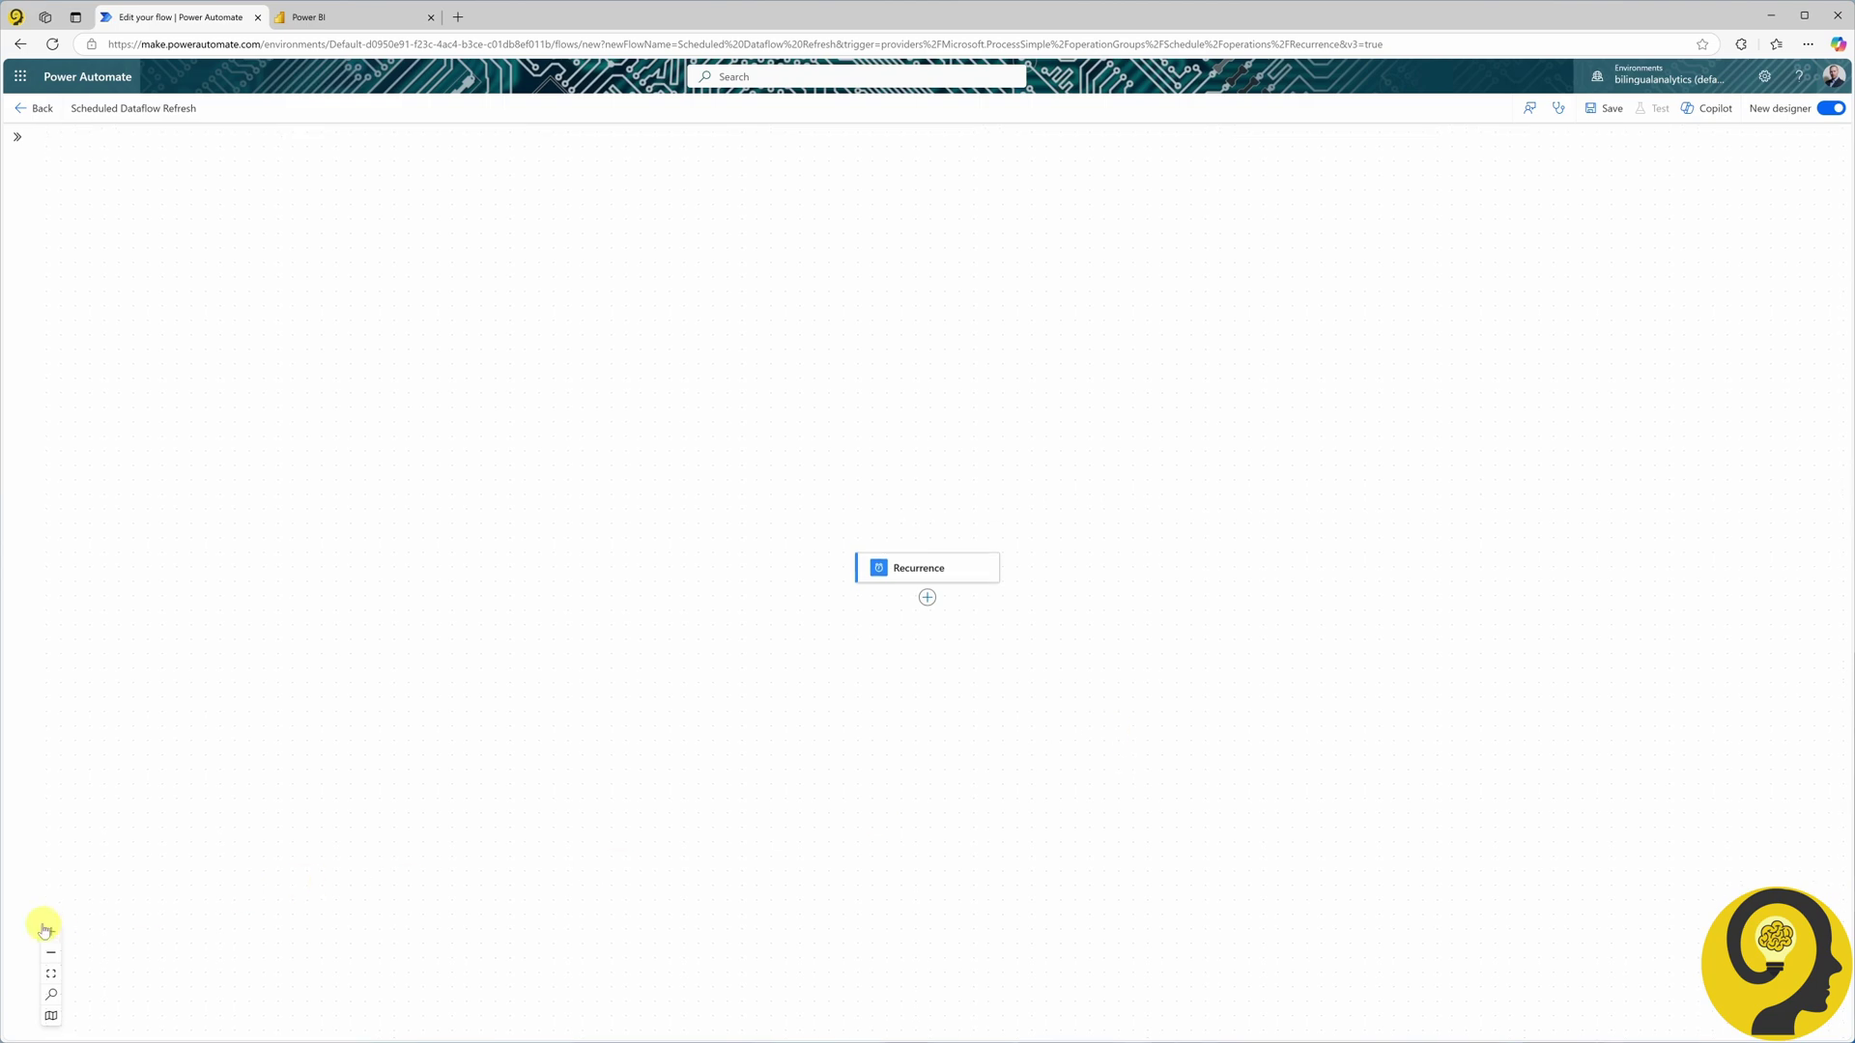
- Set the Recurrence trigger's time zone to Canberra, Melbourne, Sydney (UTC+10:00)
left_click(51, 932)
left_click(877, 563)
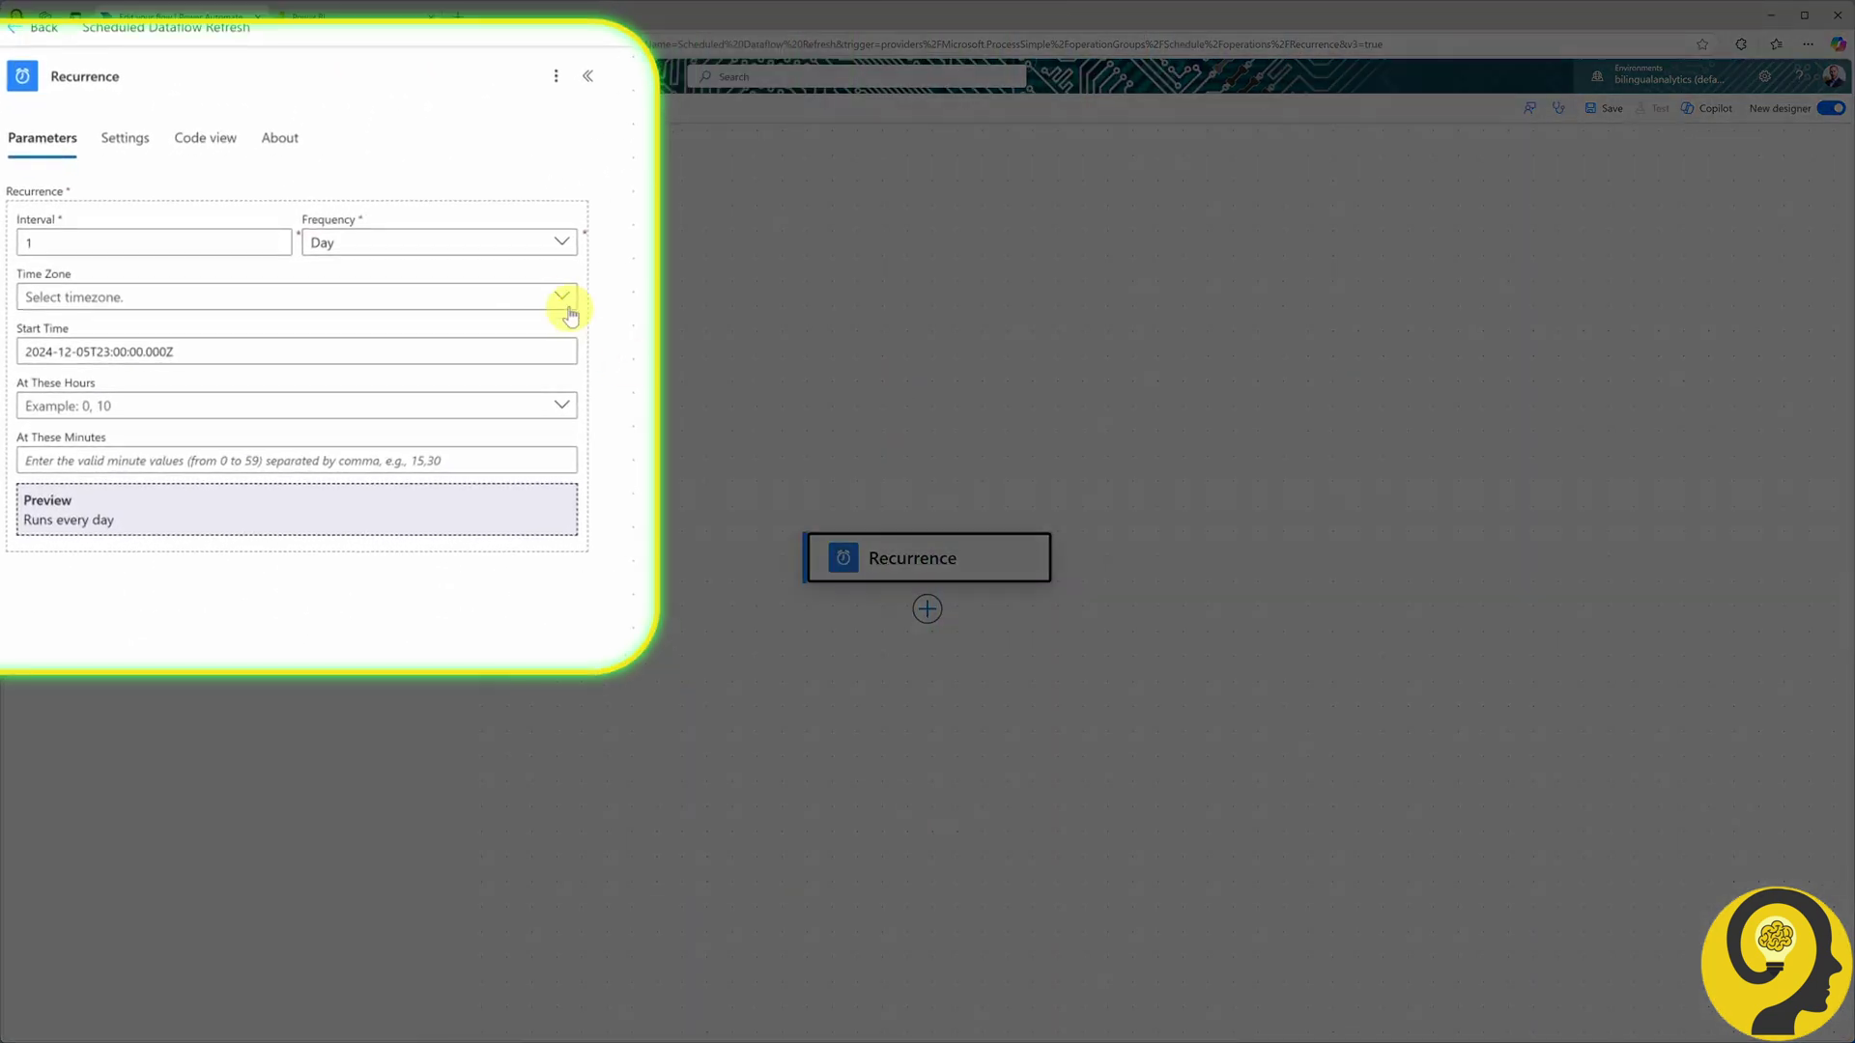
left_click(561, 296)
scroll(599, 483, "down", 15)
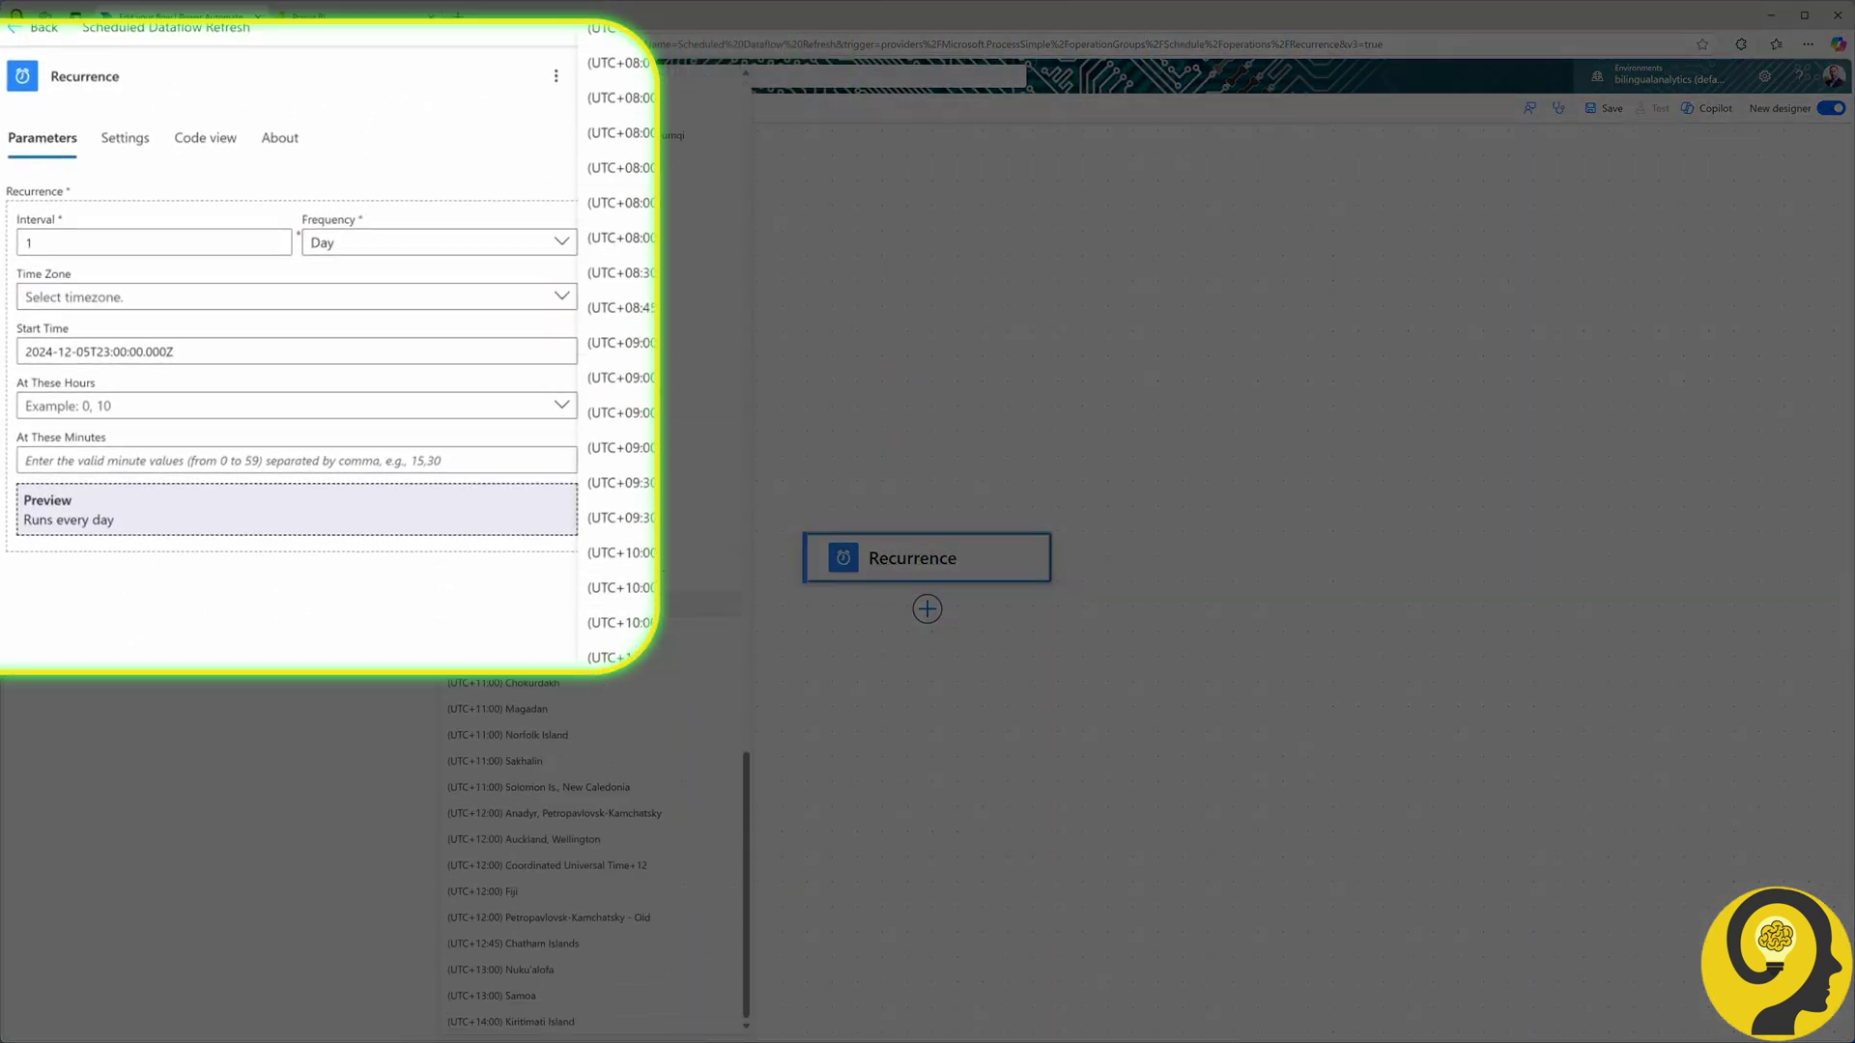
left_click(619, 553)
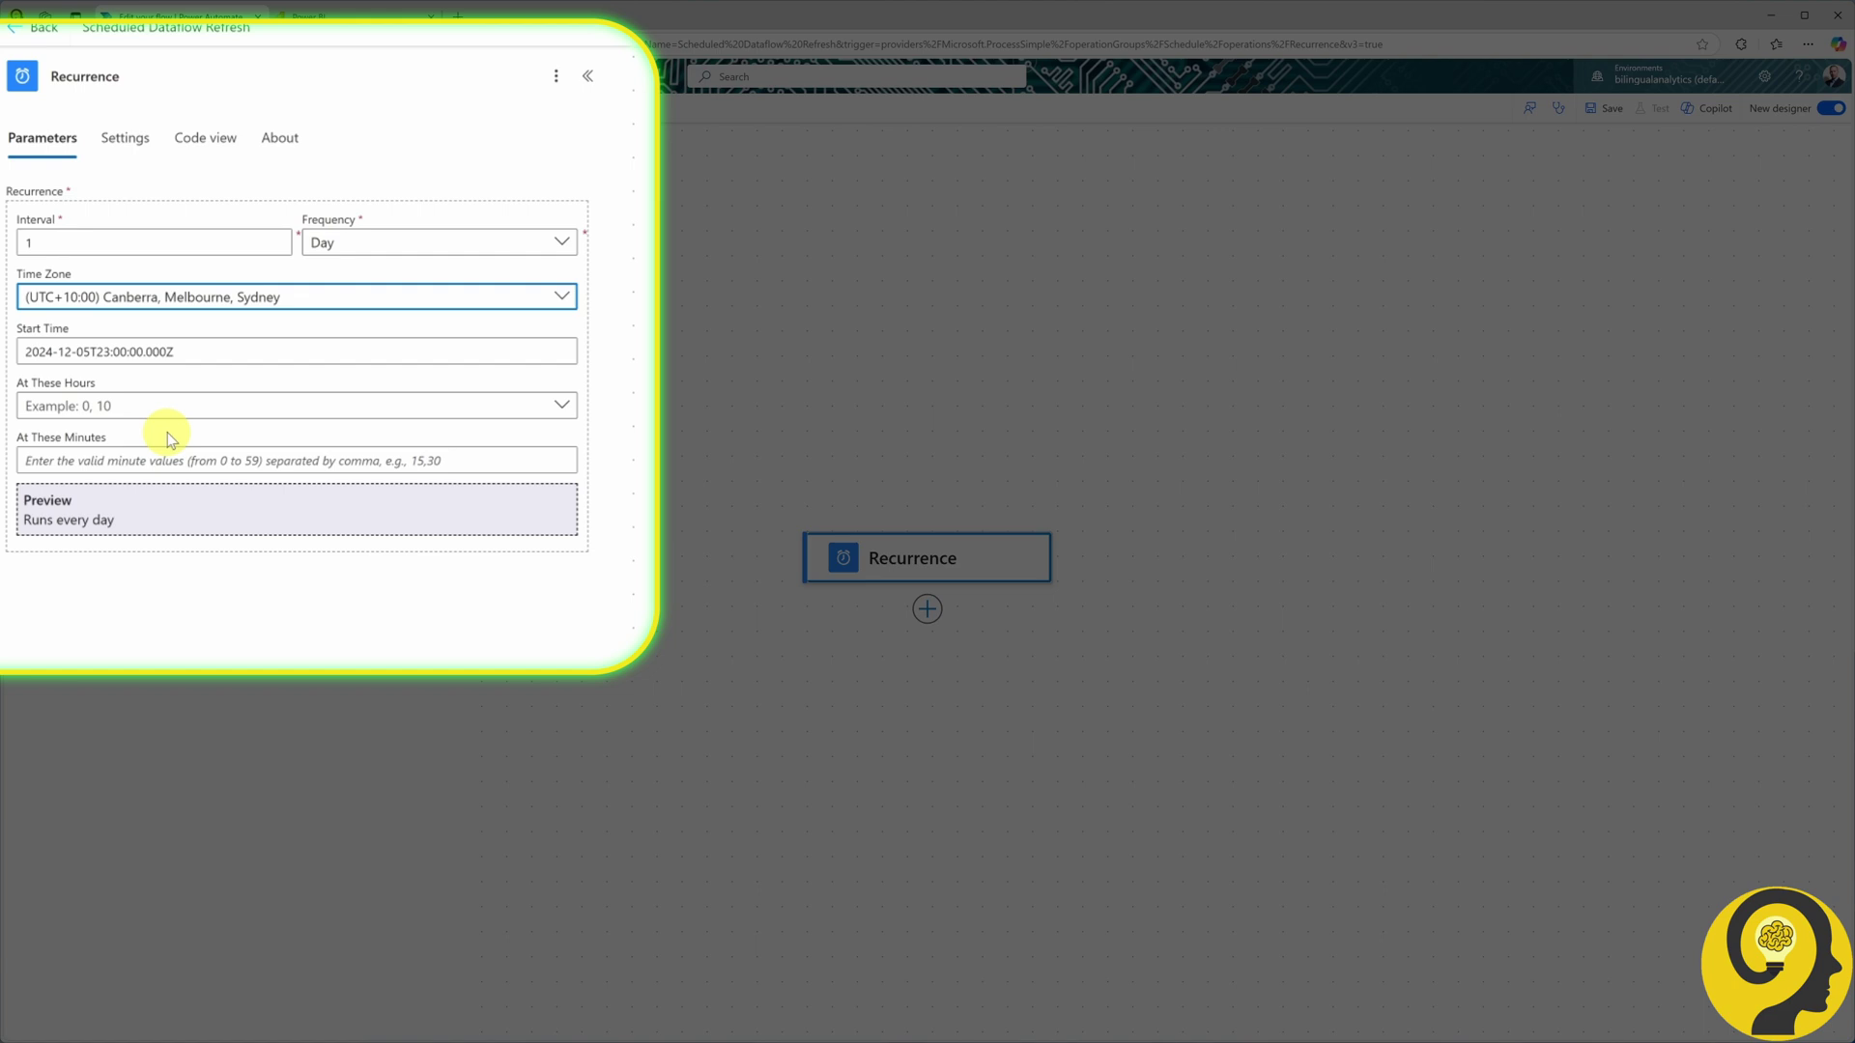
- Schedule the trigger for hours 6, 15 and 21 at minutes 08 and 52
left_click(172, 406)
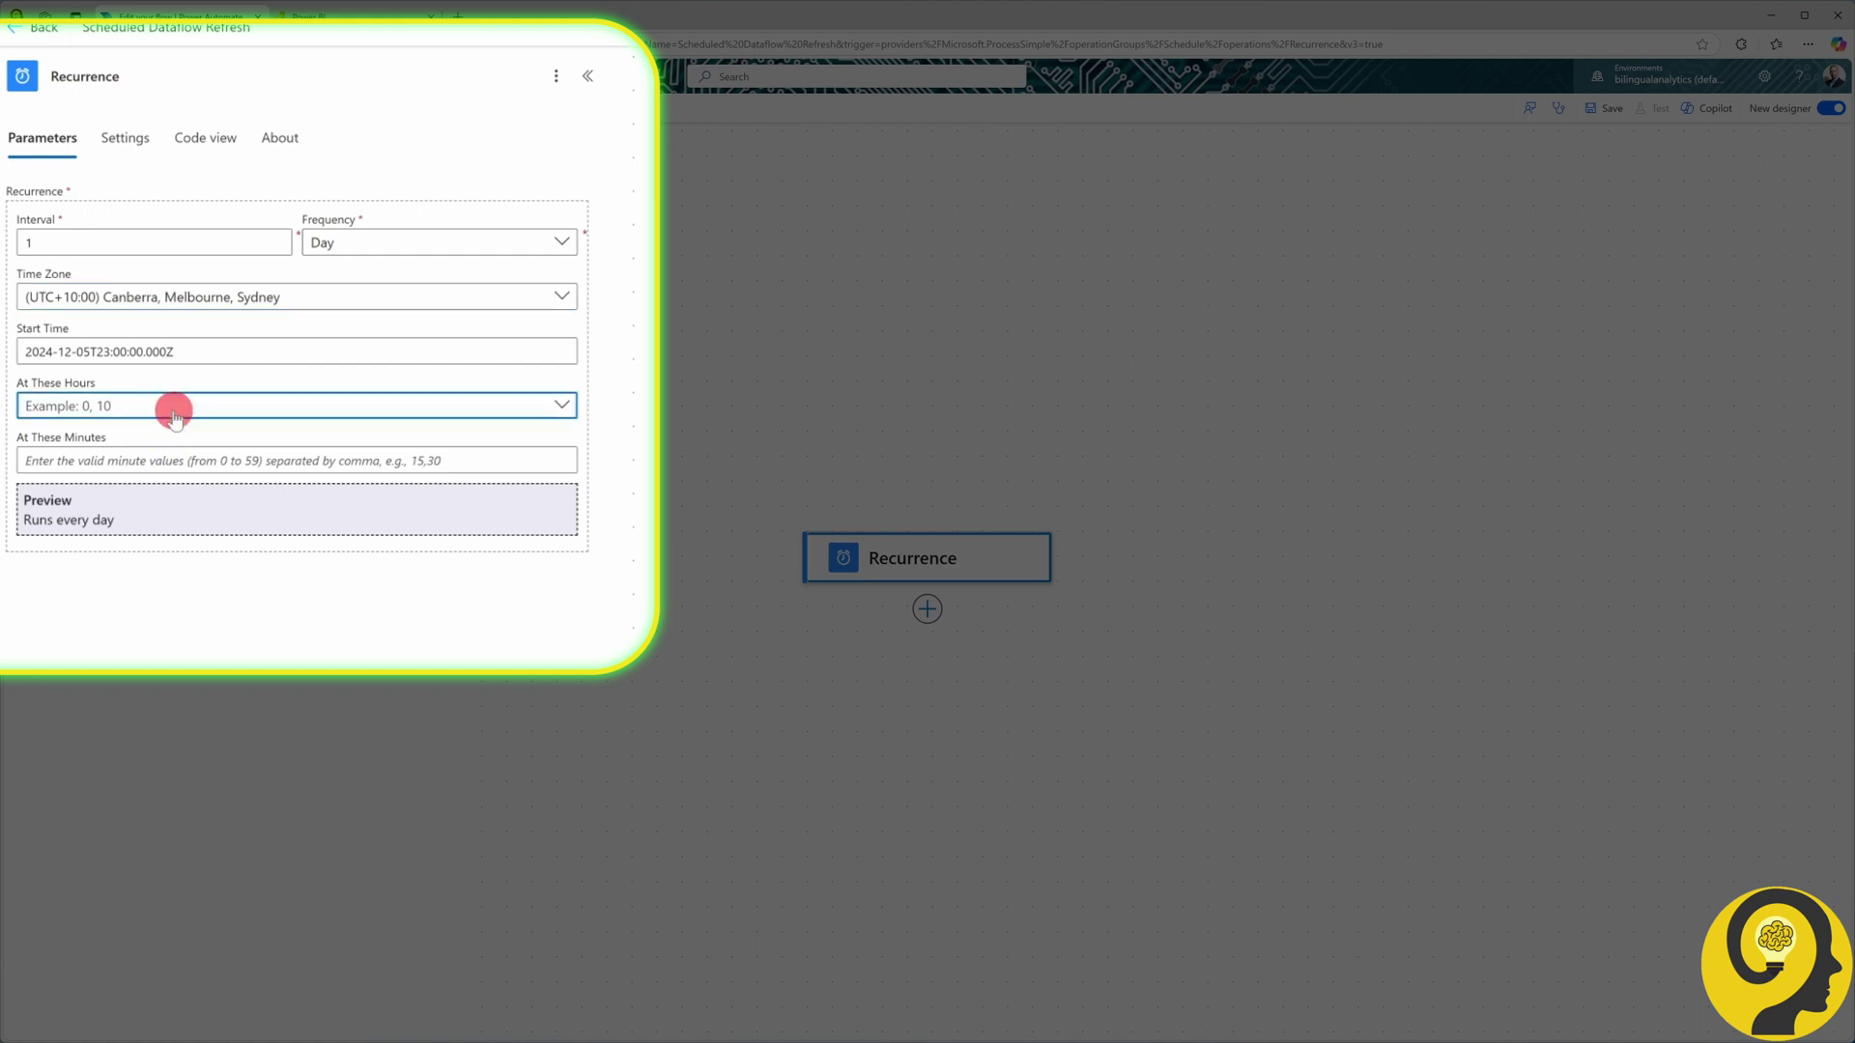
left_click(33, 646)
left_click(36, 805)
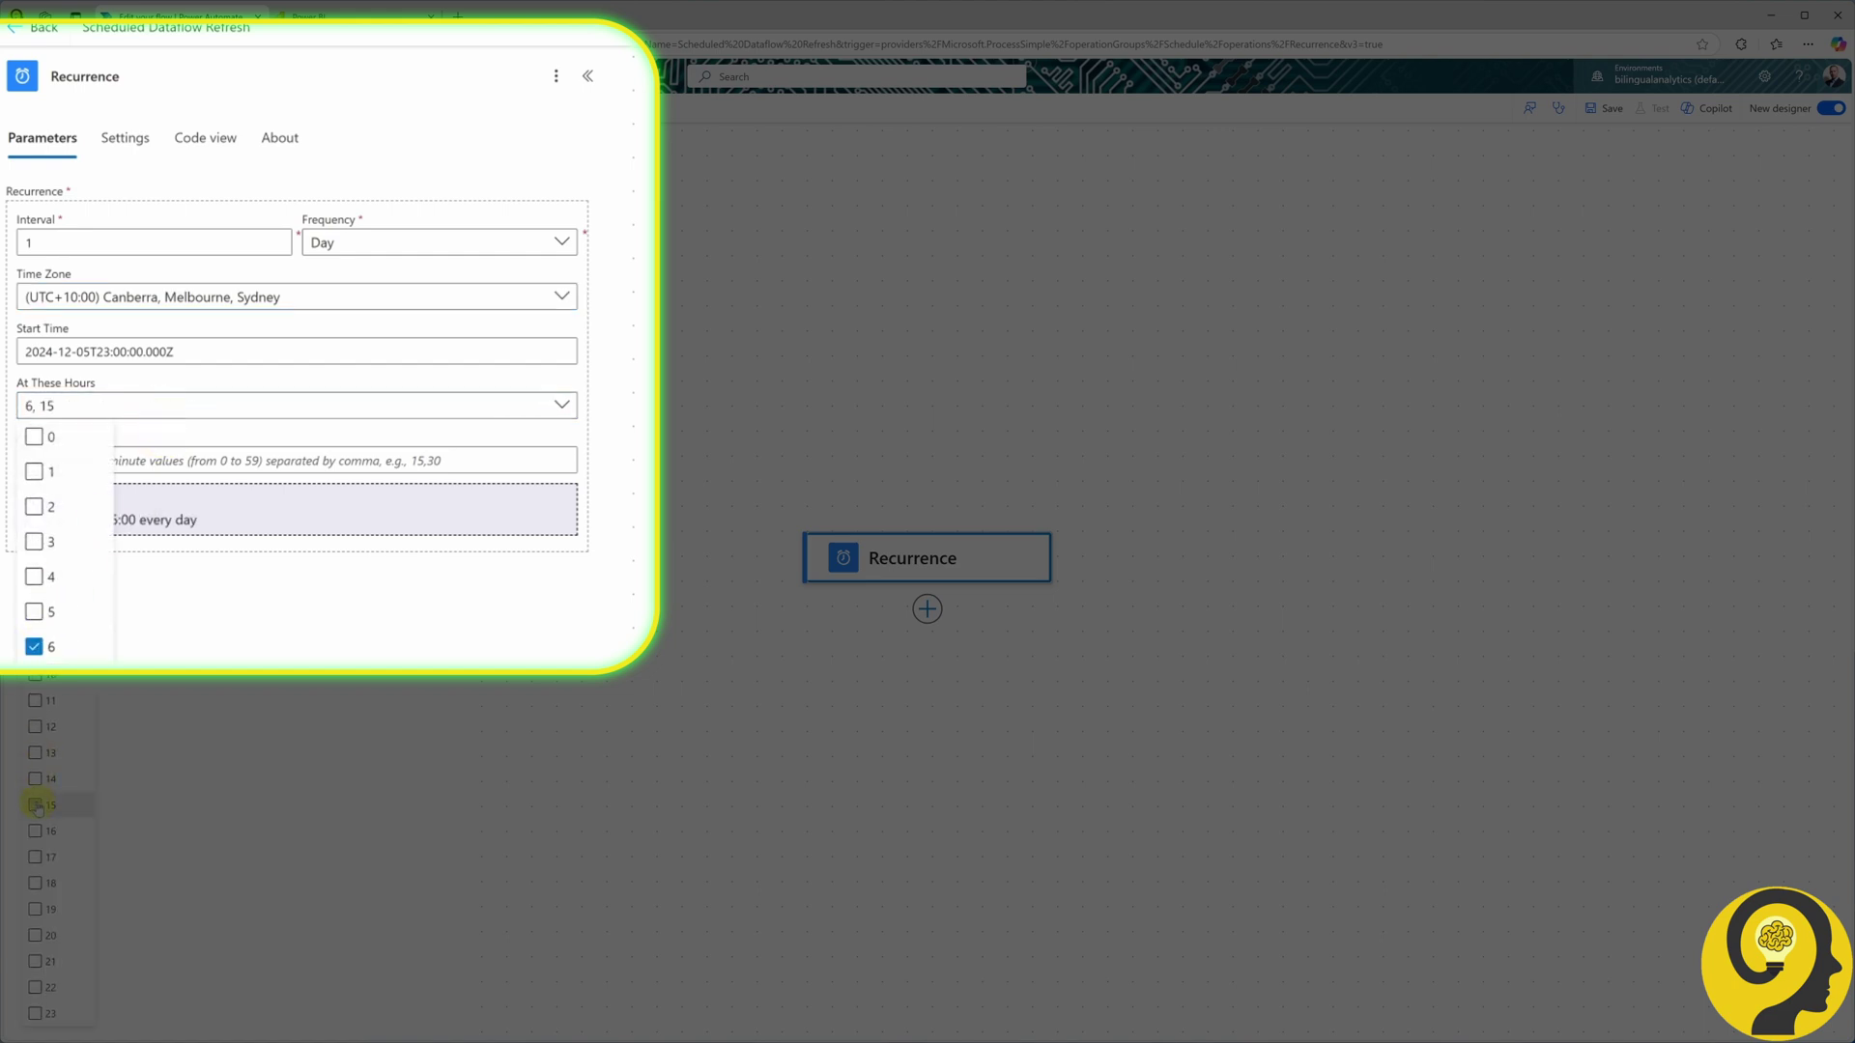
left_click(37, 964)
left_click(290, 659)
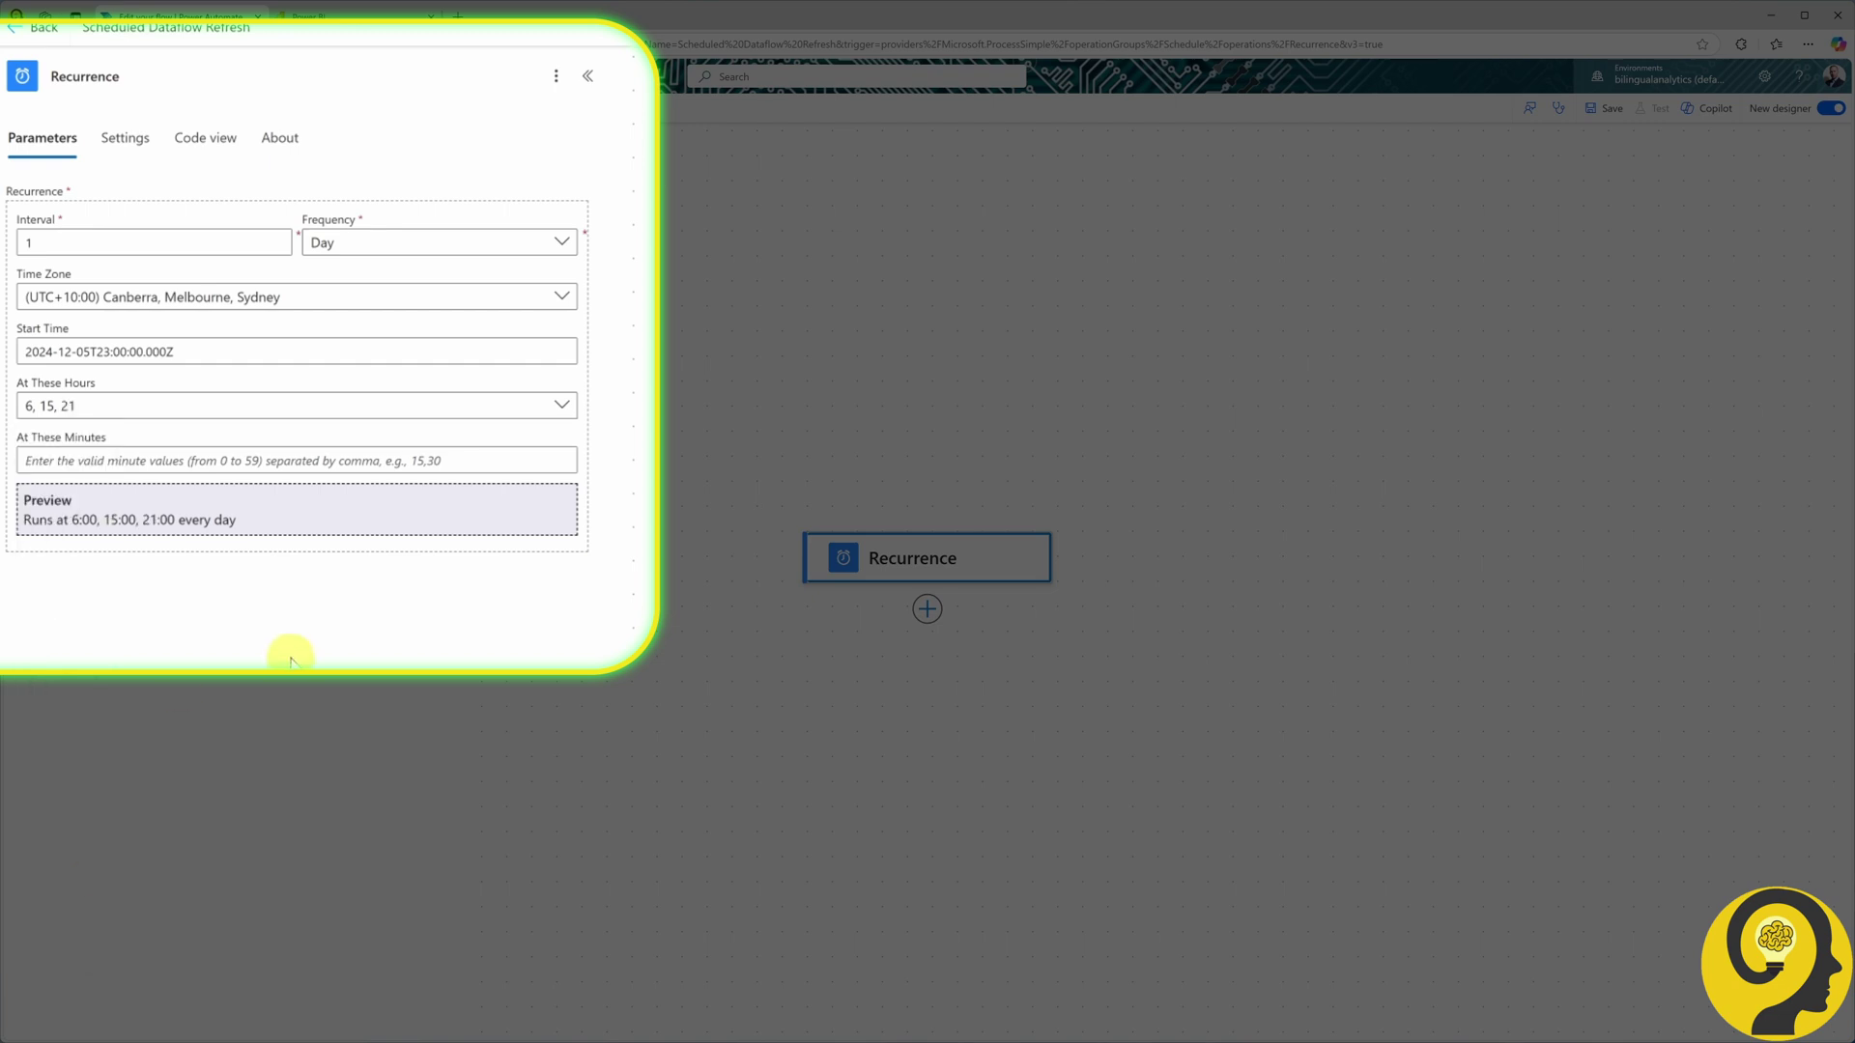
left_click(261, 458)
type("08,52")
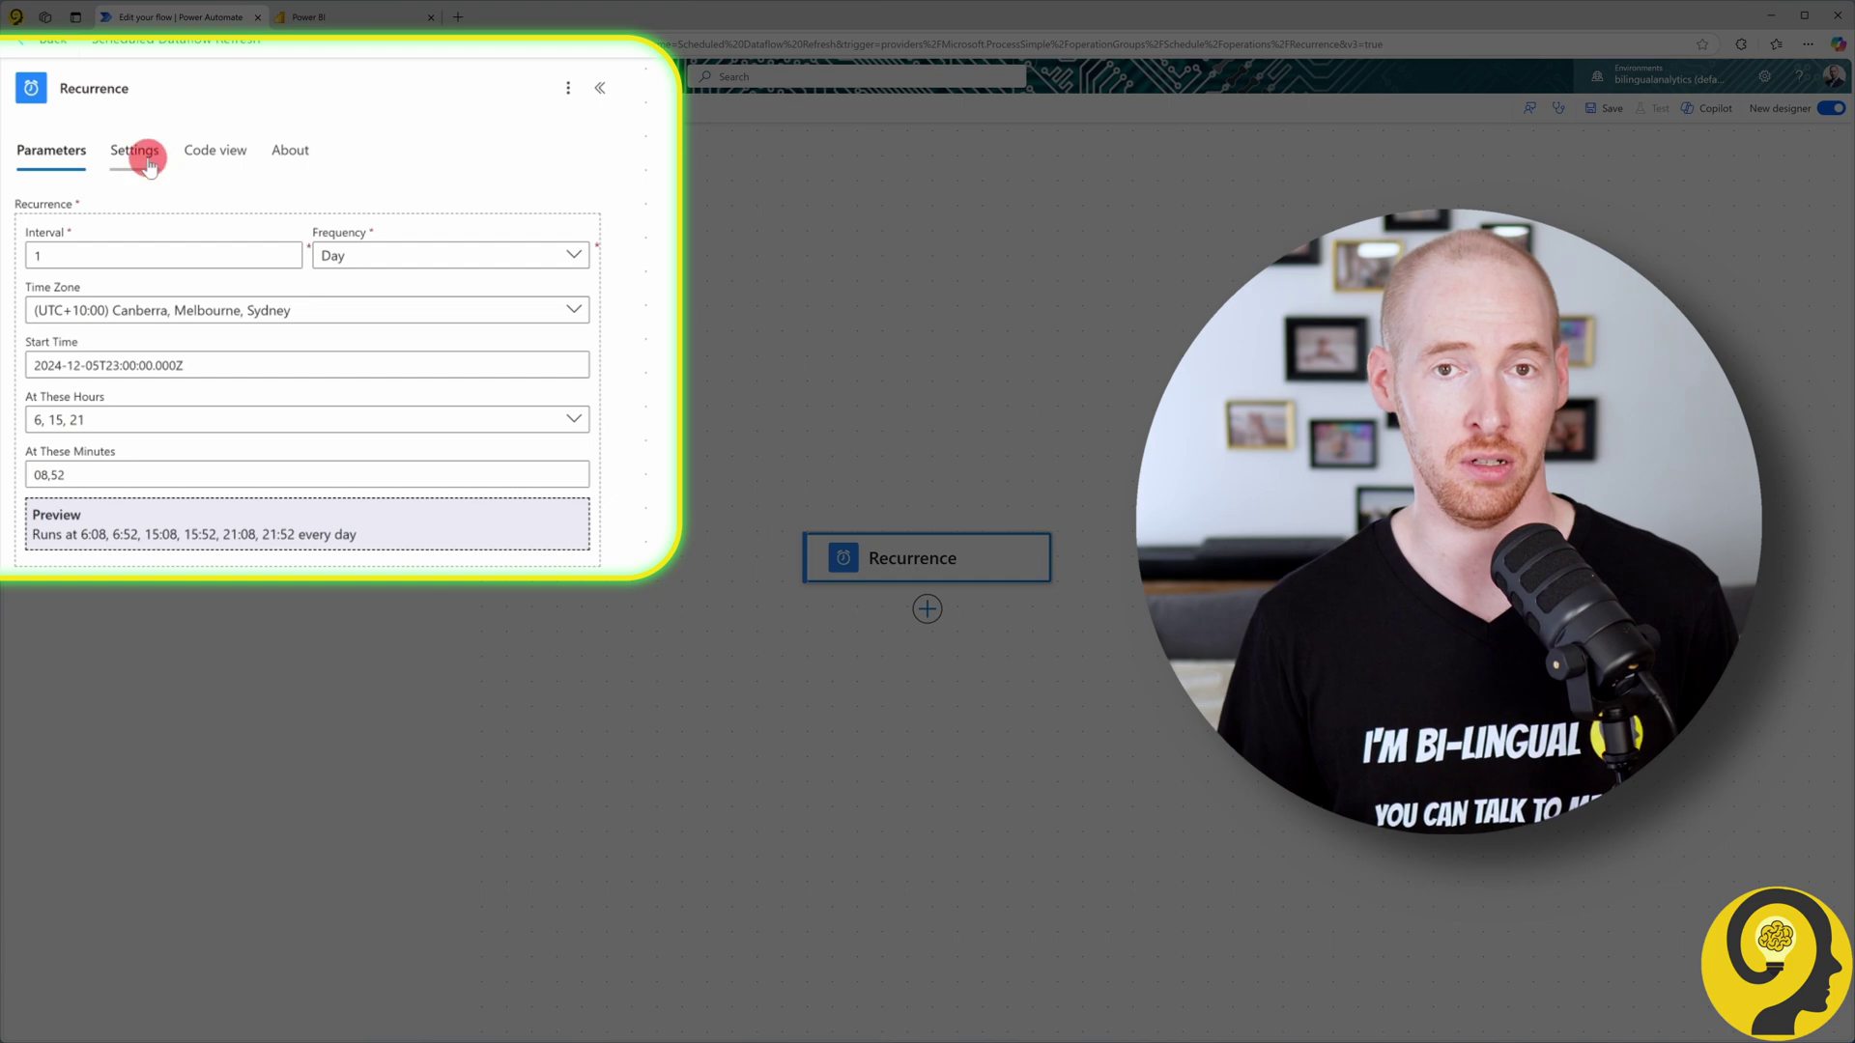
left_click(102, 190)
left_click(82, 401)
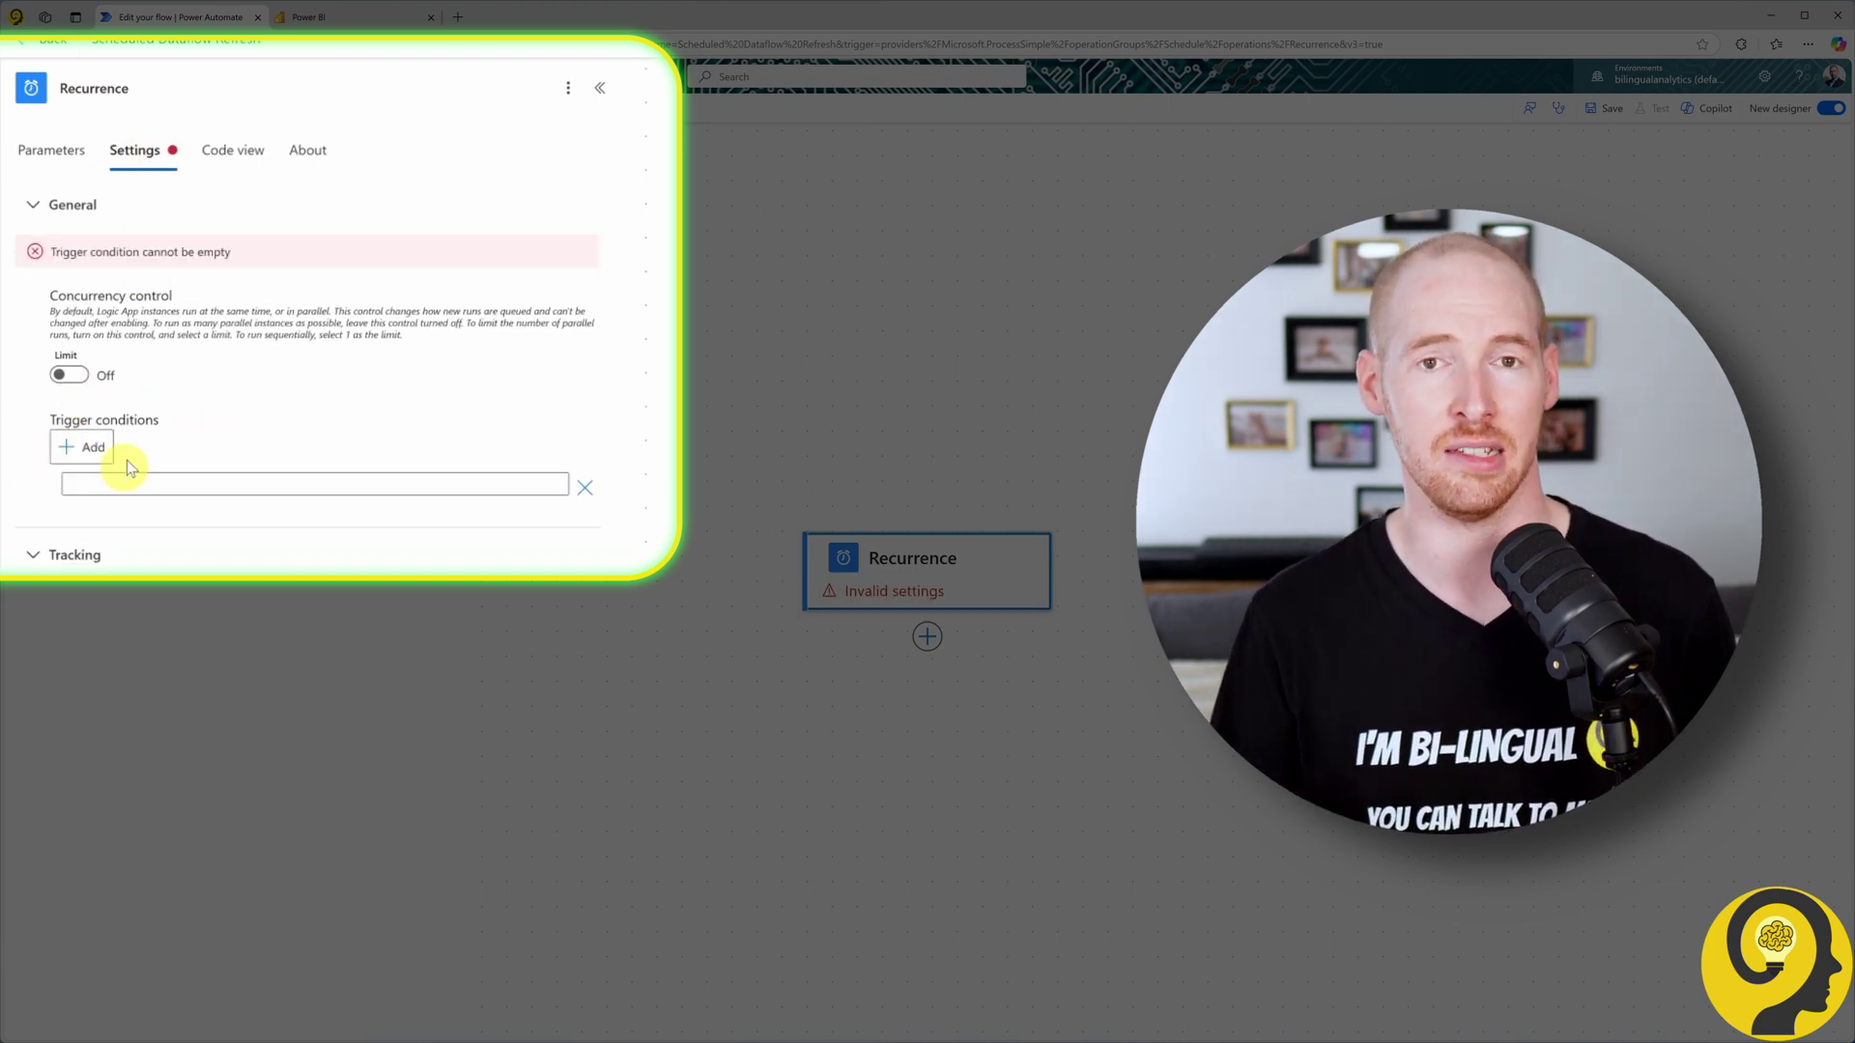
left_click(584, 488)
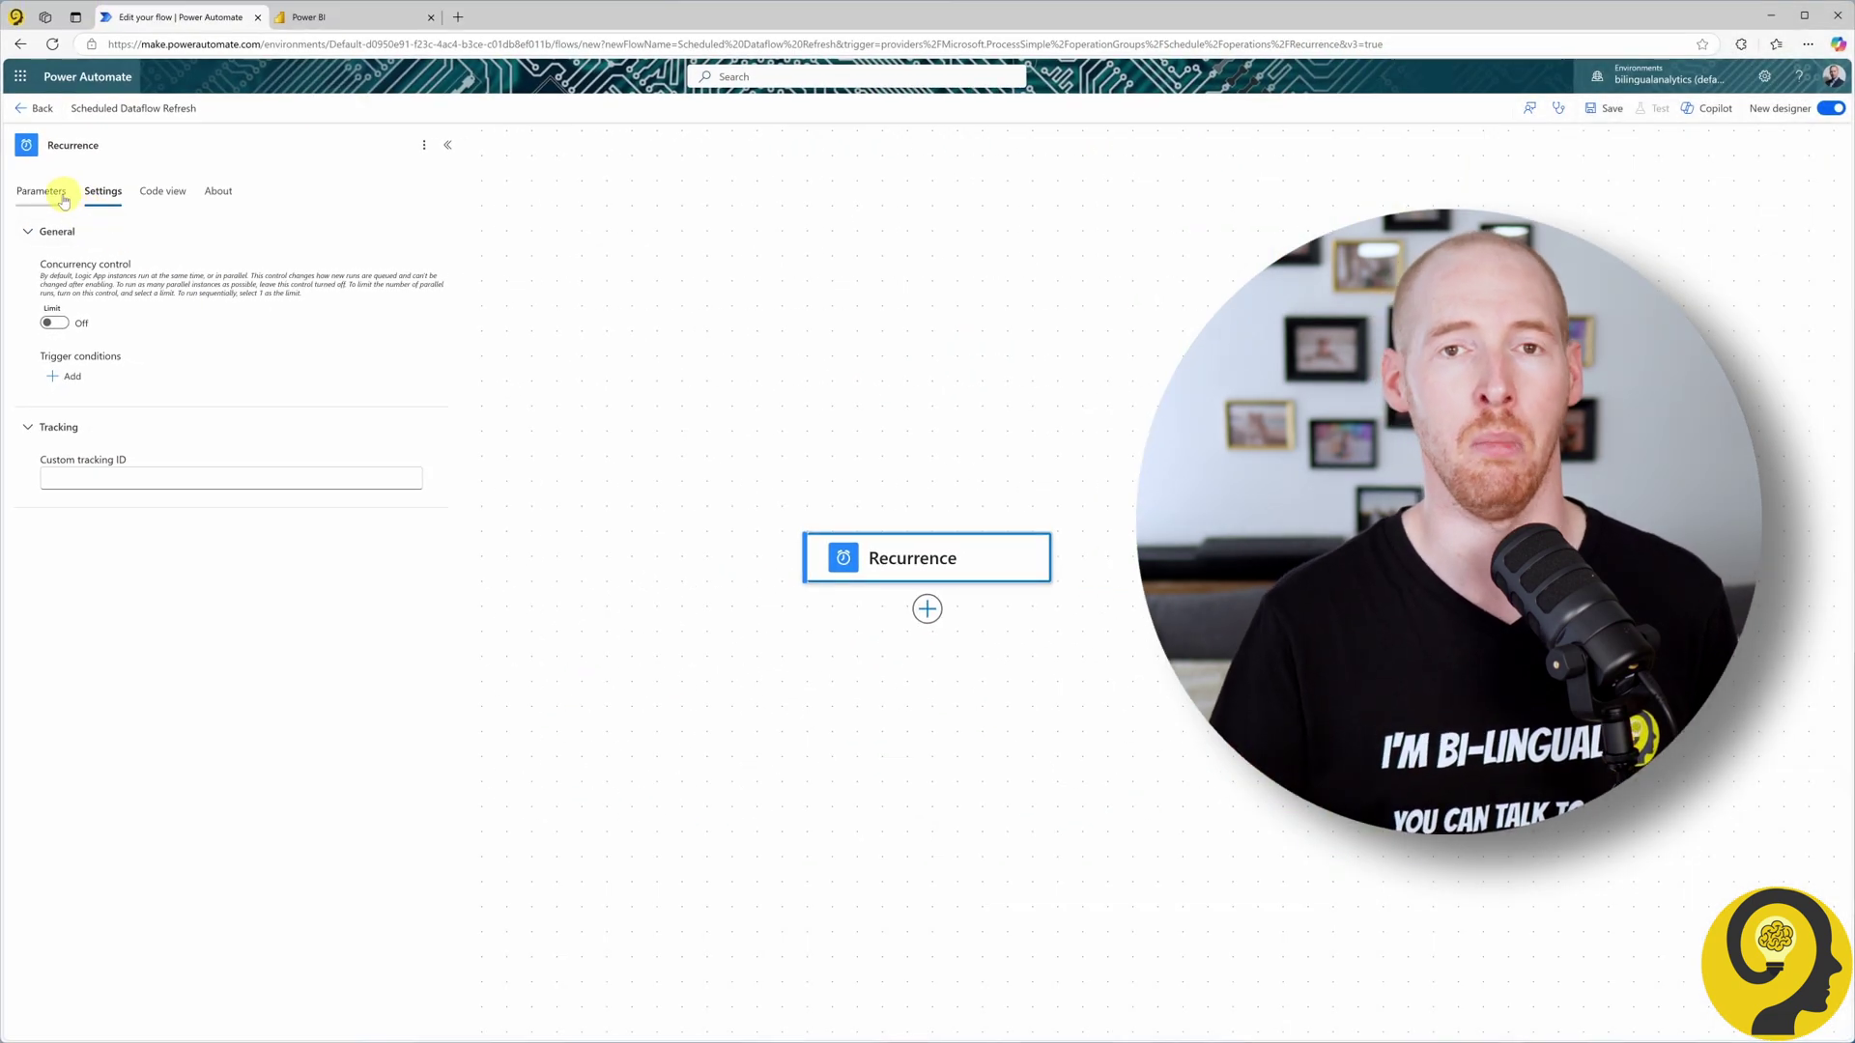
left_click(59, 177)
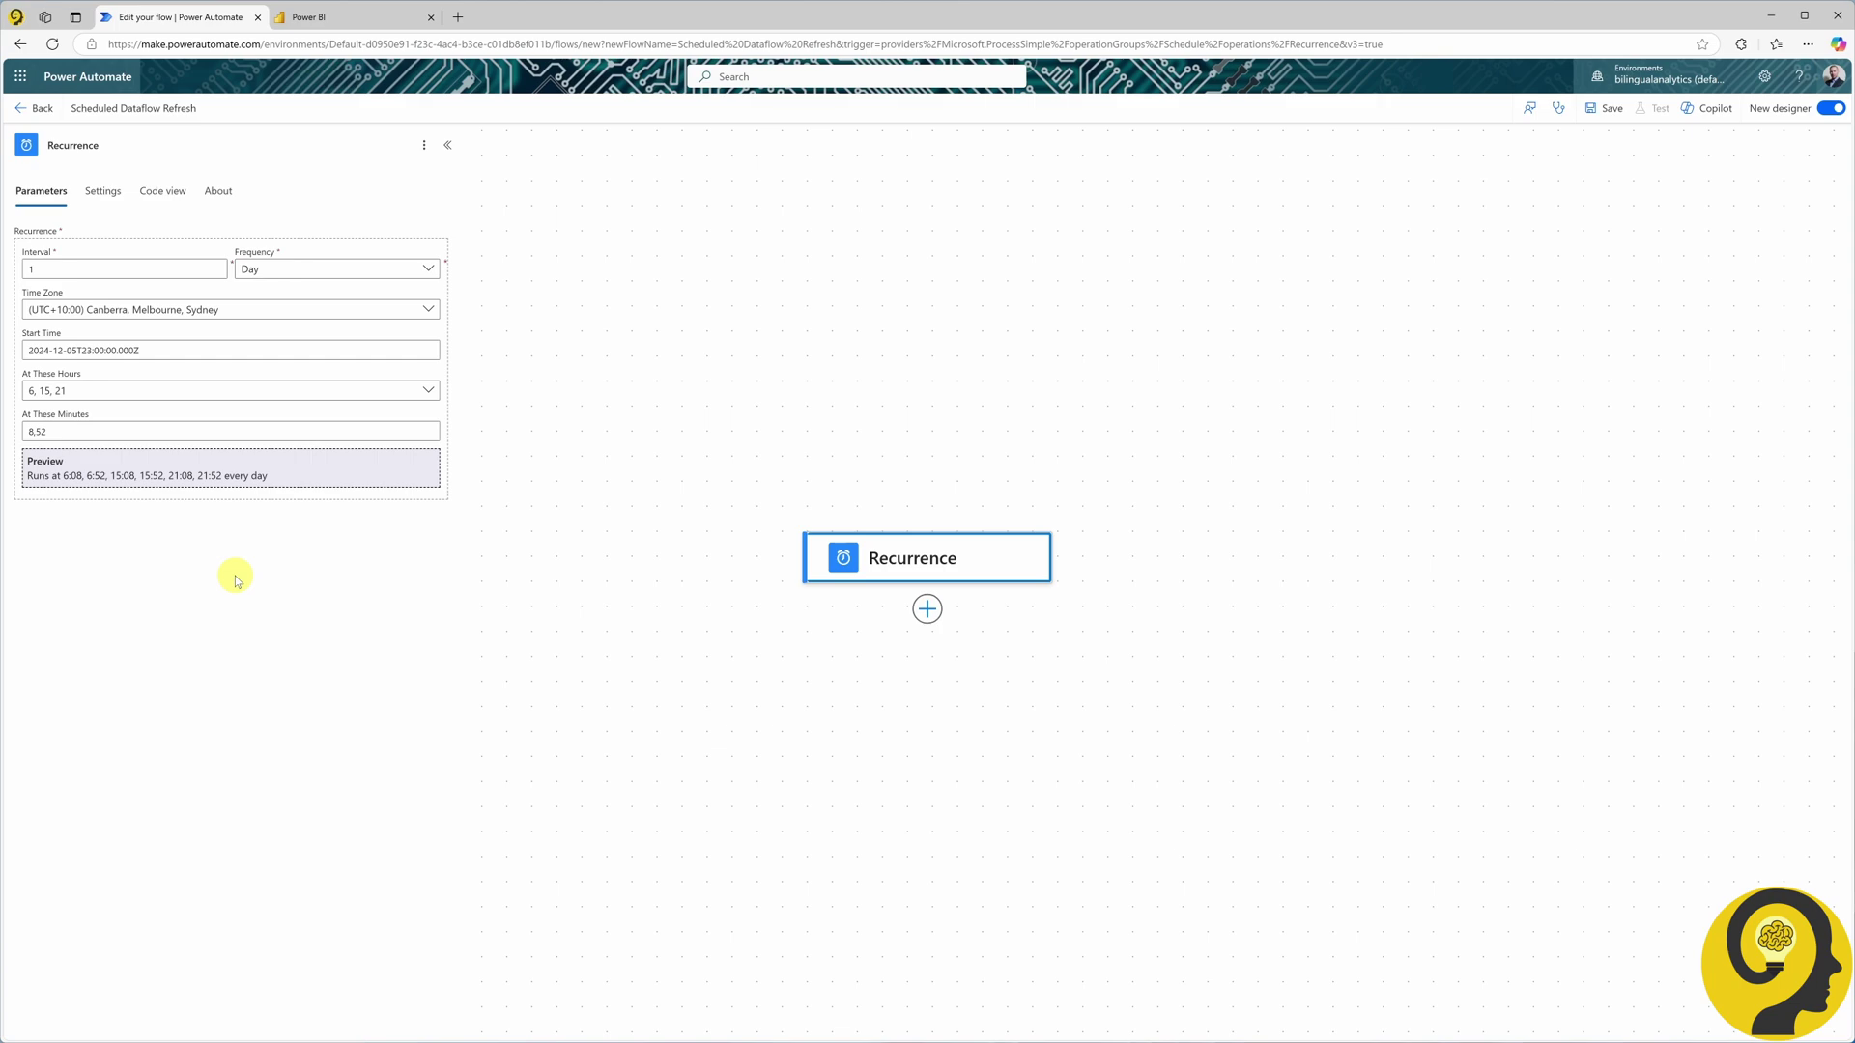
left_click(928, 608)
- Add a Refresh a dataflow action after Recurrence, found by searching 'power'
left_click(980, 610)
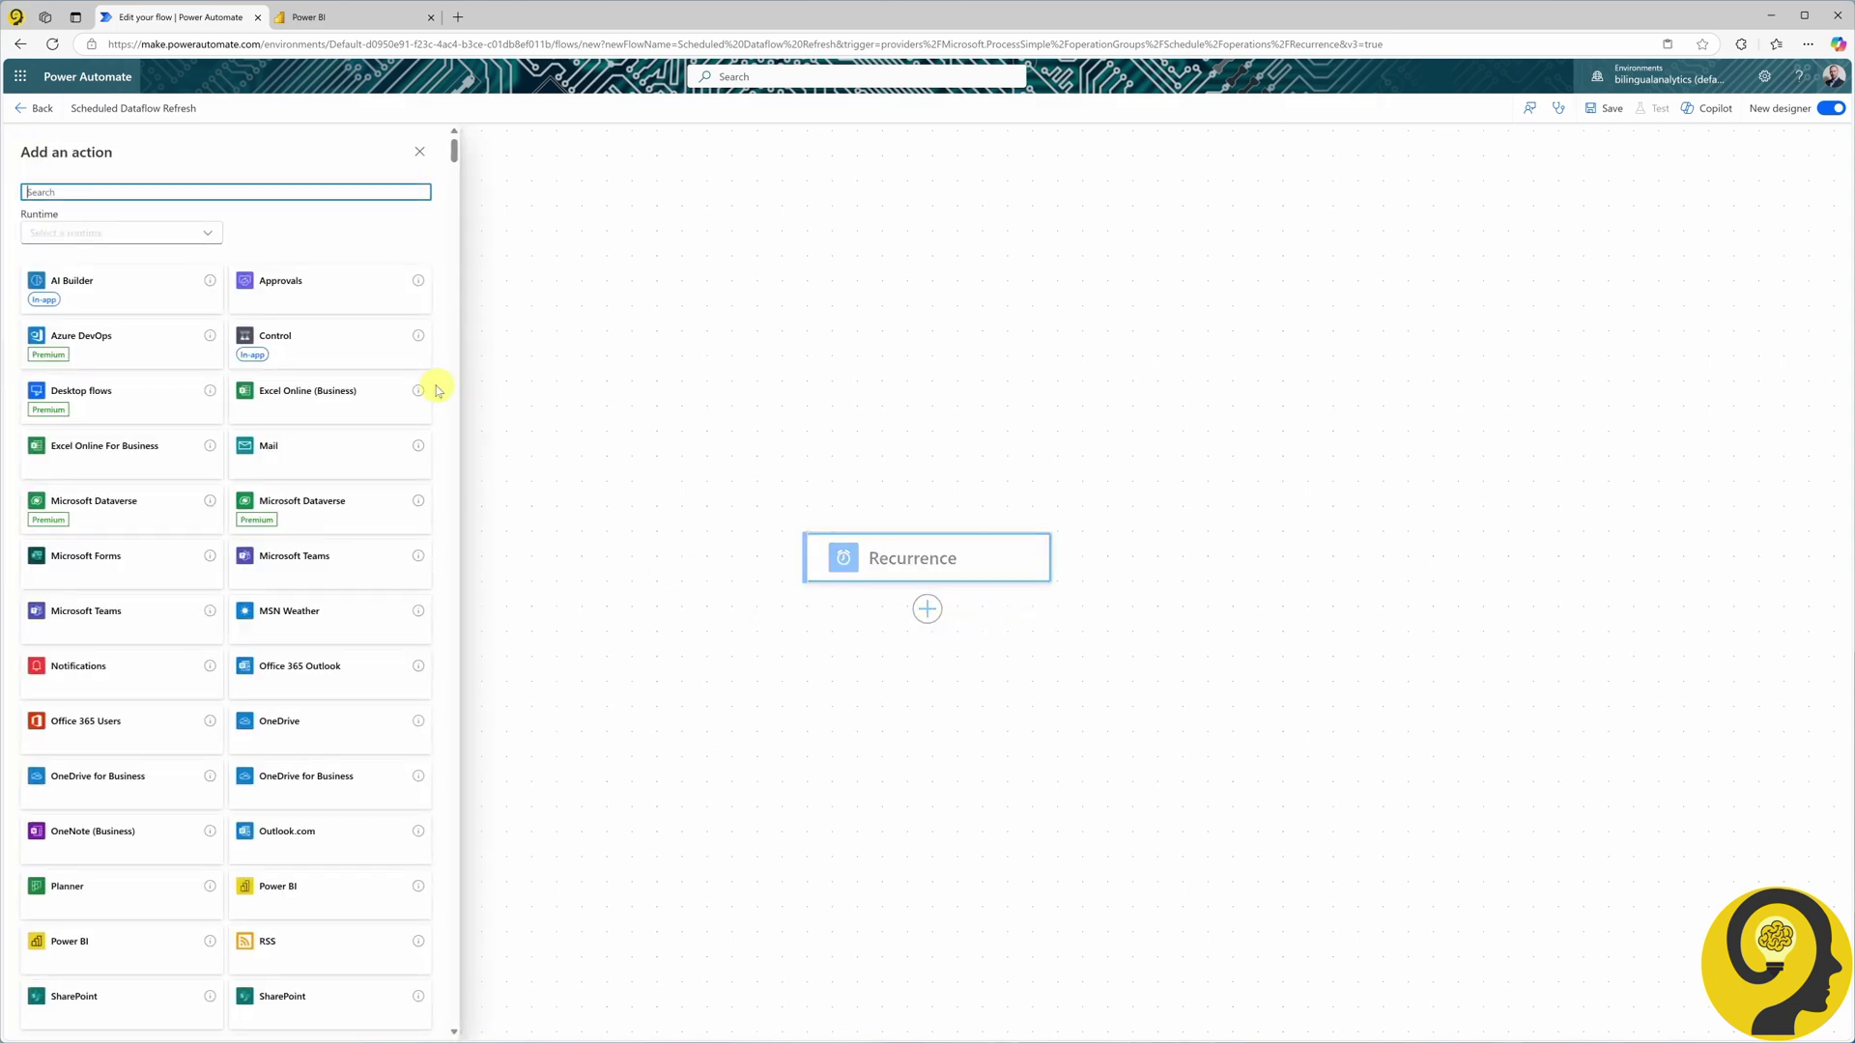
left_click(335, 192)
type("power query")
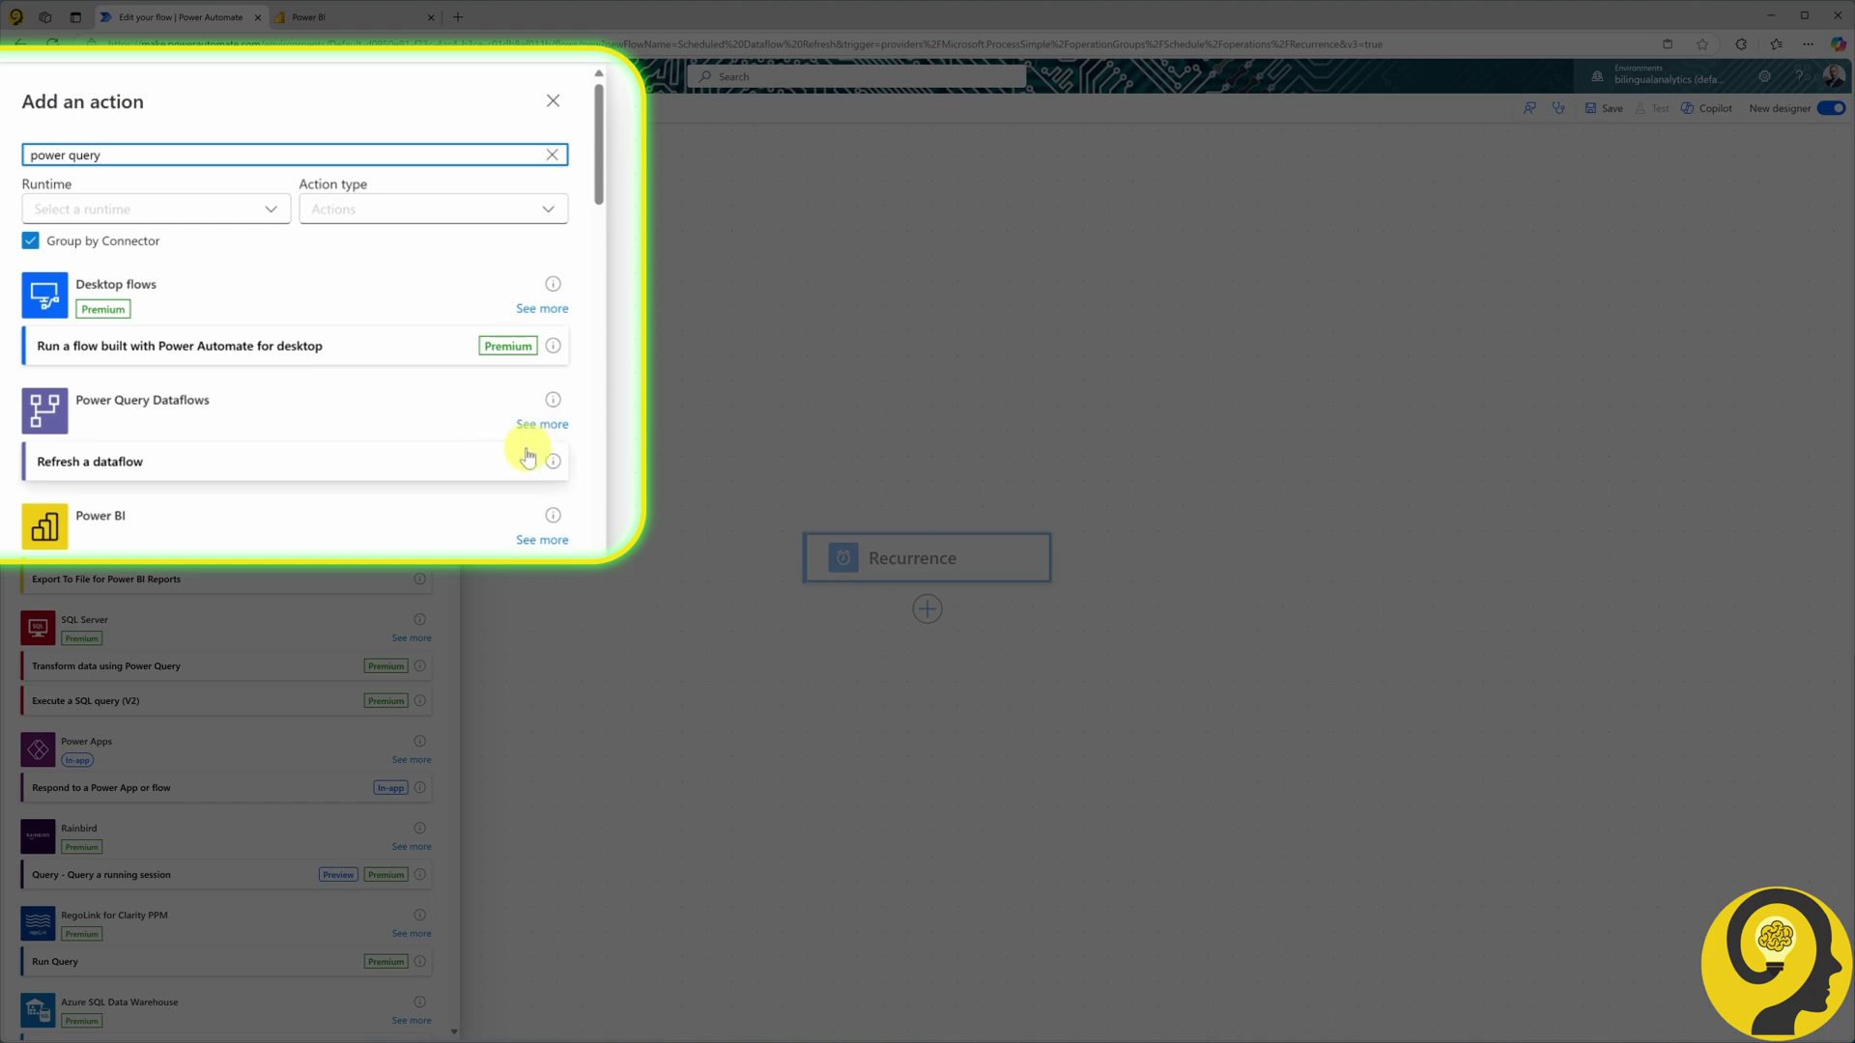
left_click(91, 463)
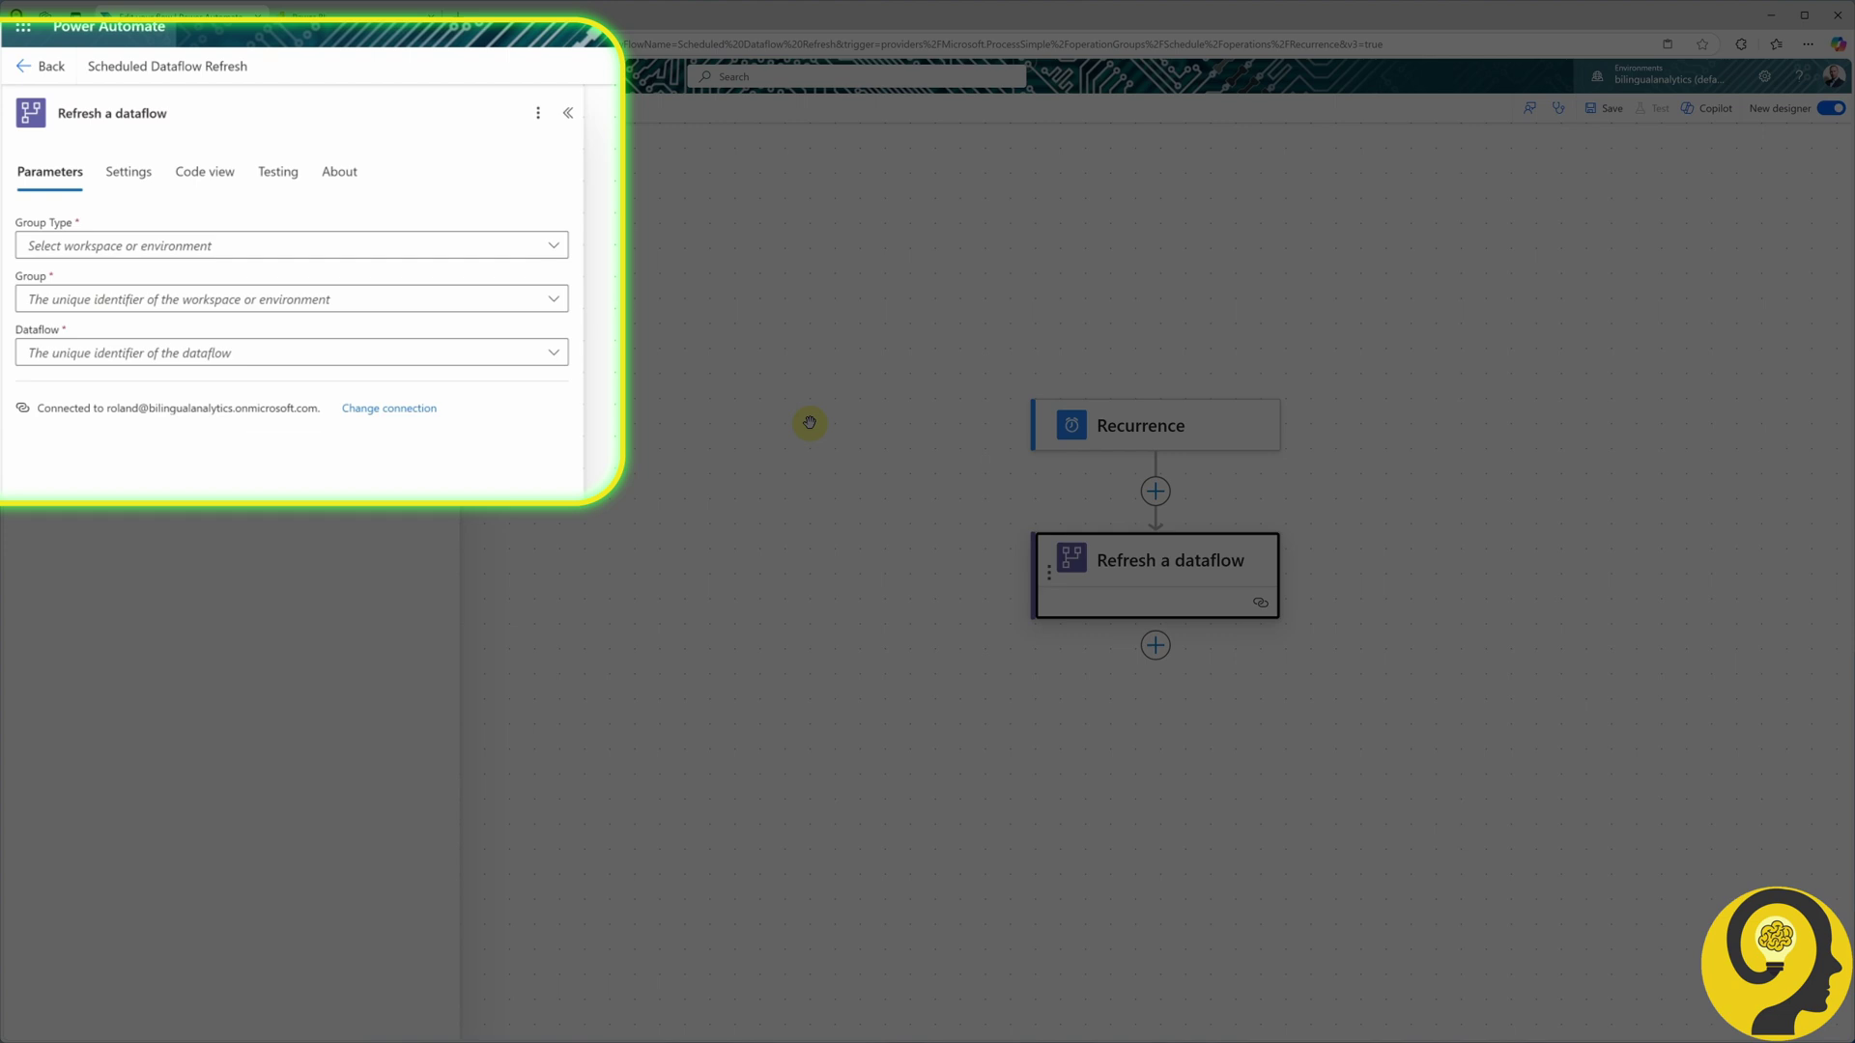
- Point the action at Workspace group type, workspace DataFlow 101 and dataflow DataFlow 101
left_click(554, 245)
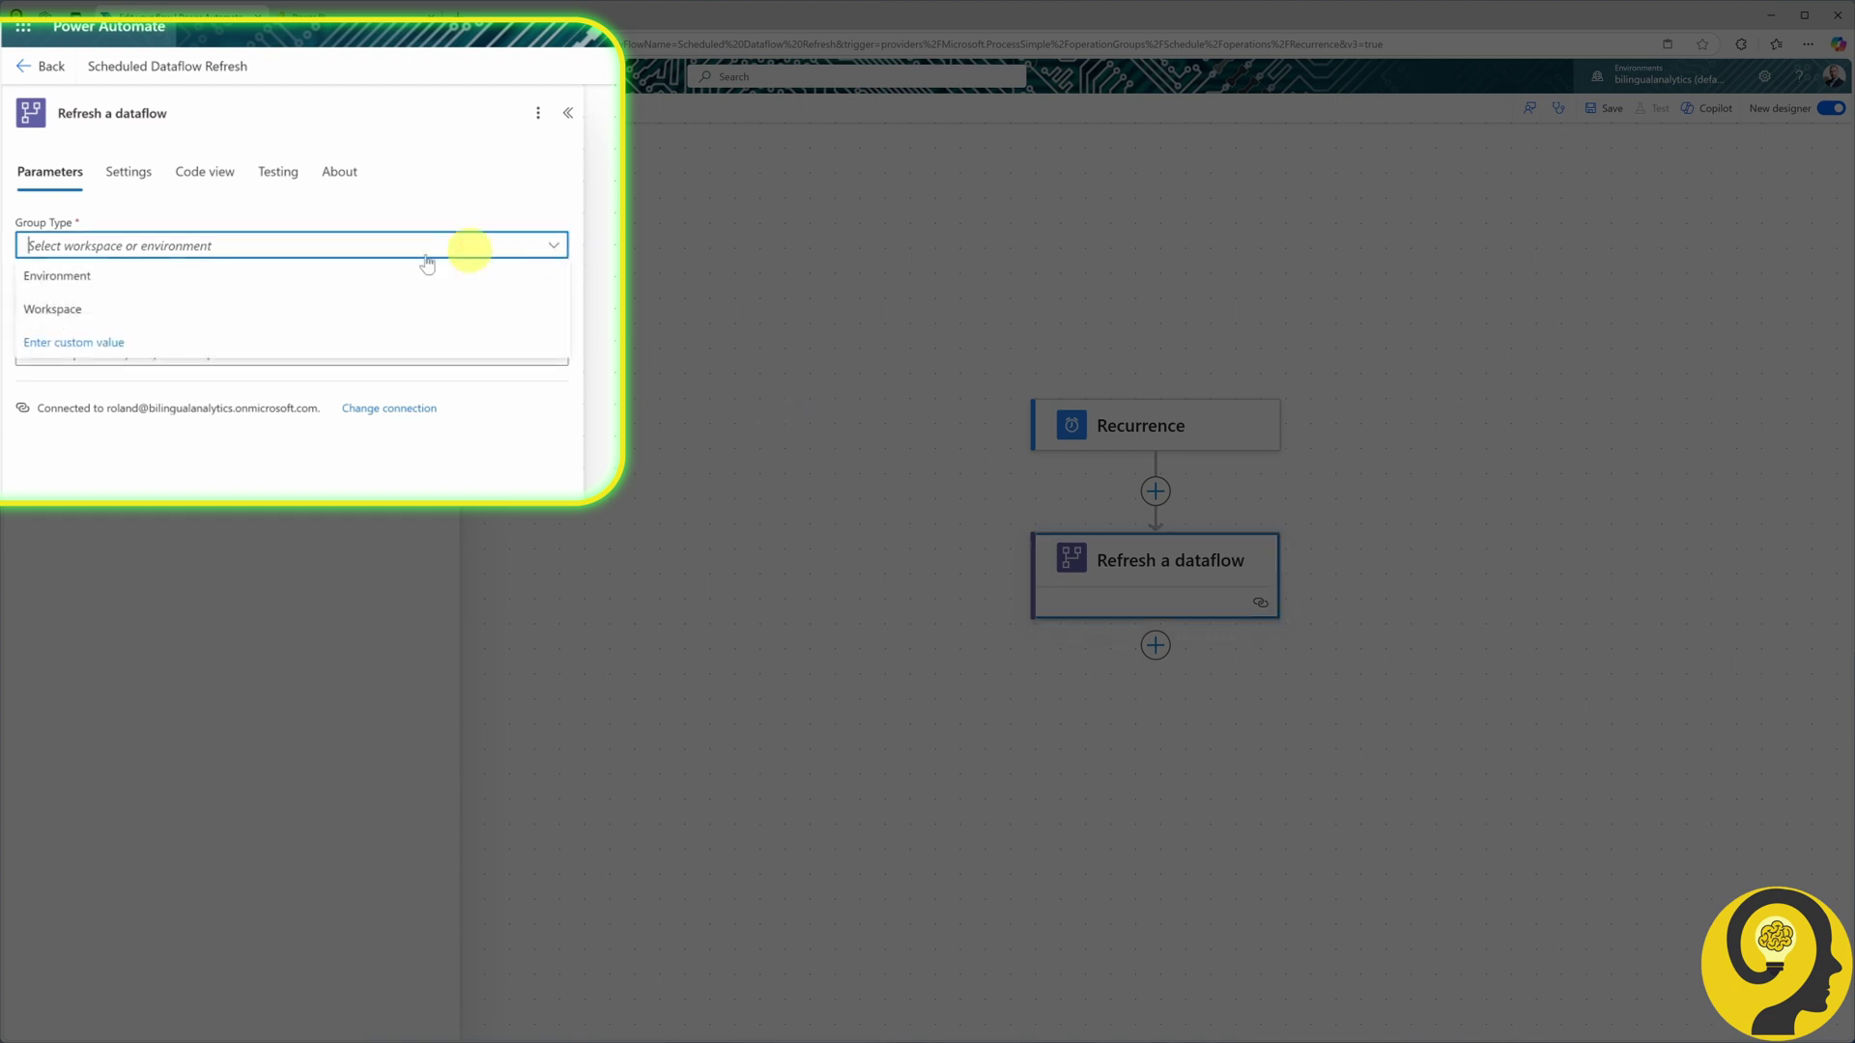
left_click(132, 305)
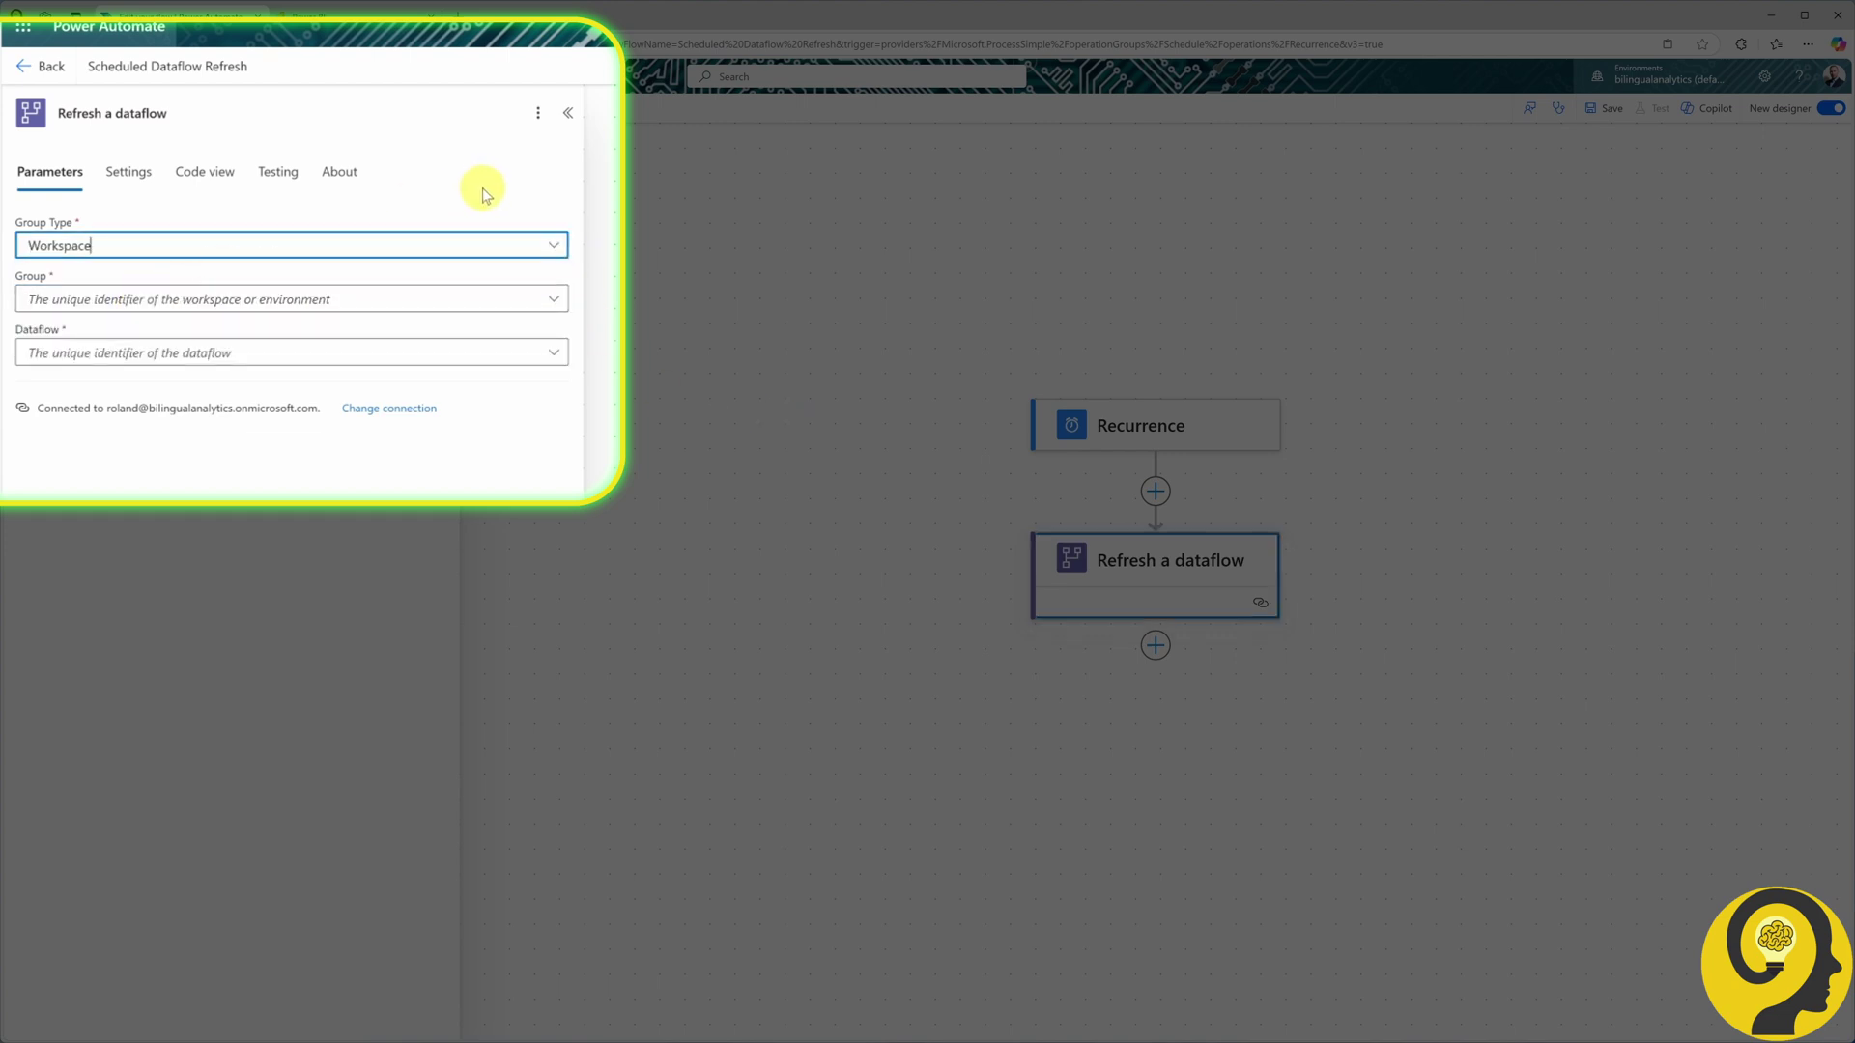
left_click(534, 300)
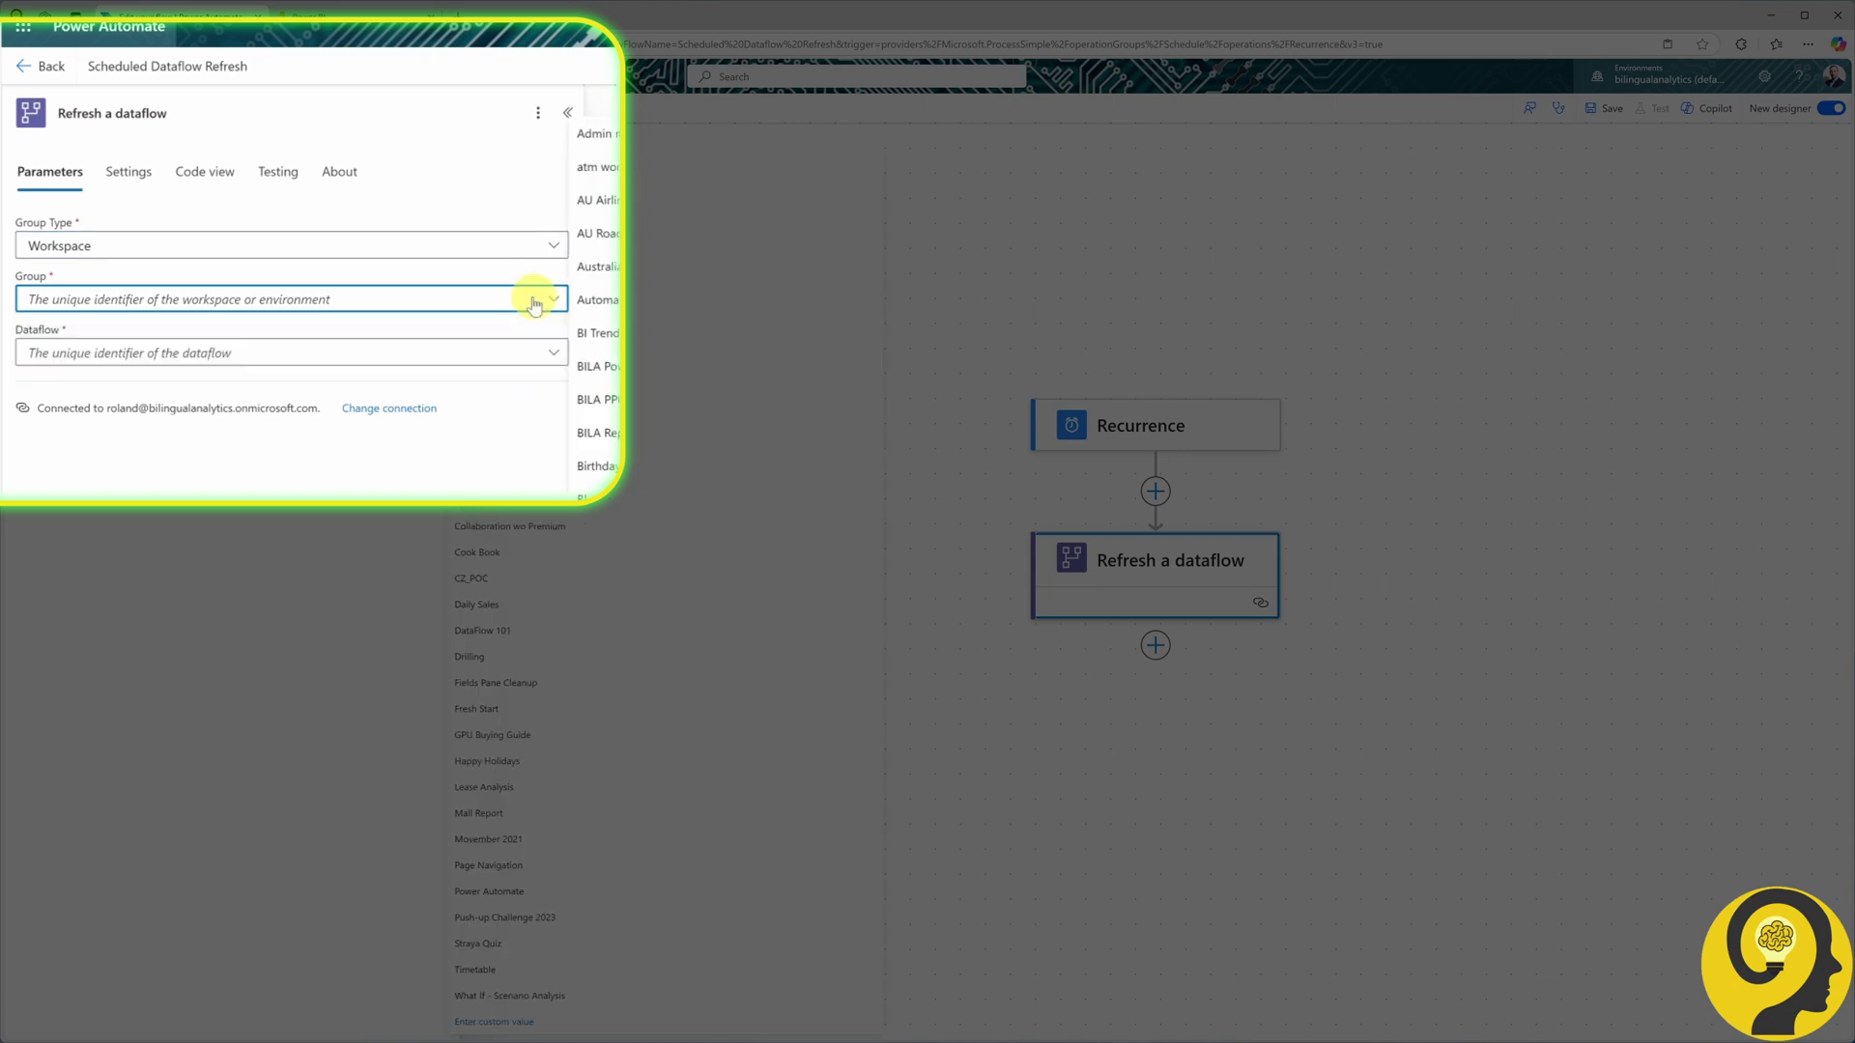
left_click(507, 630)
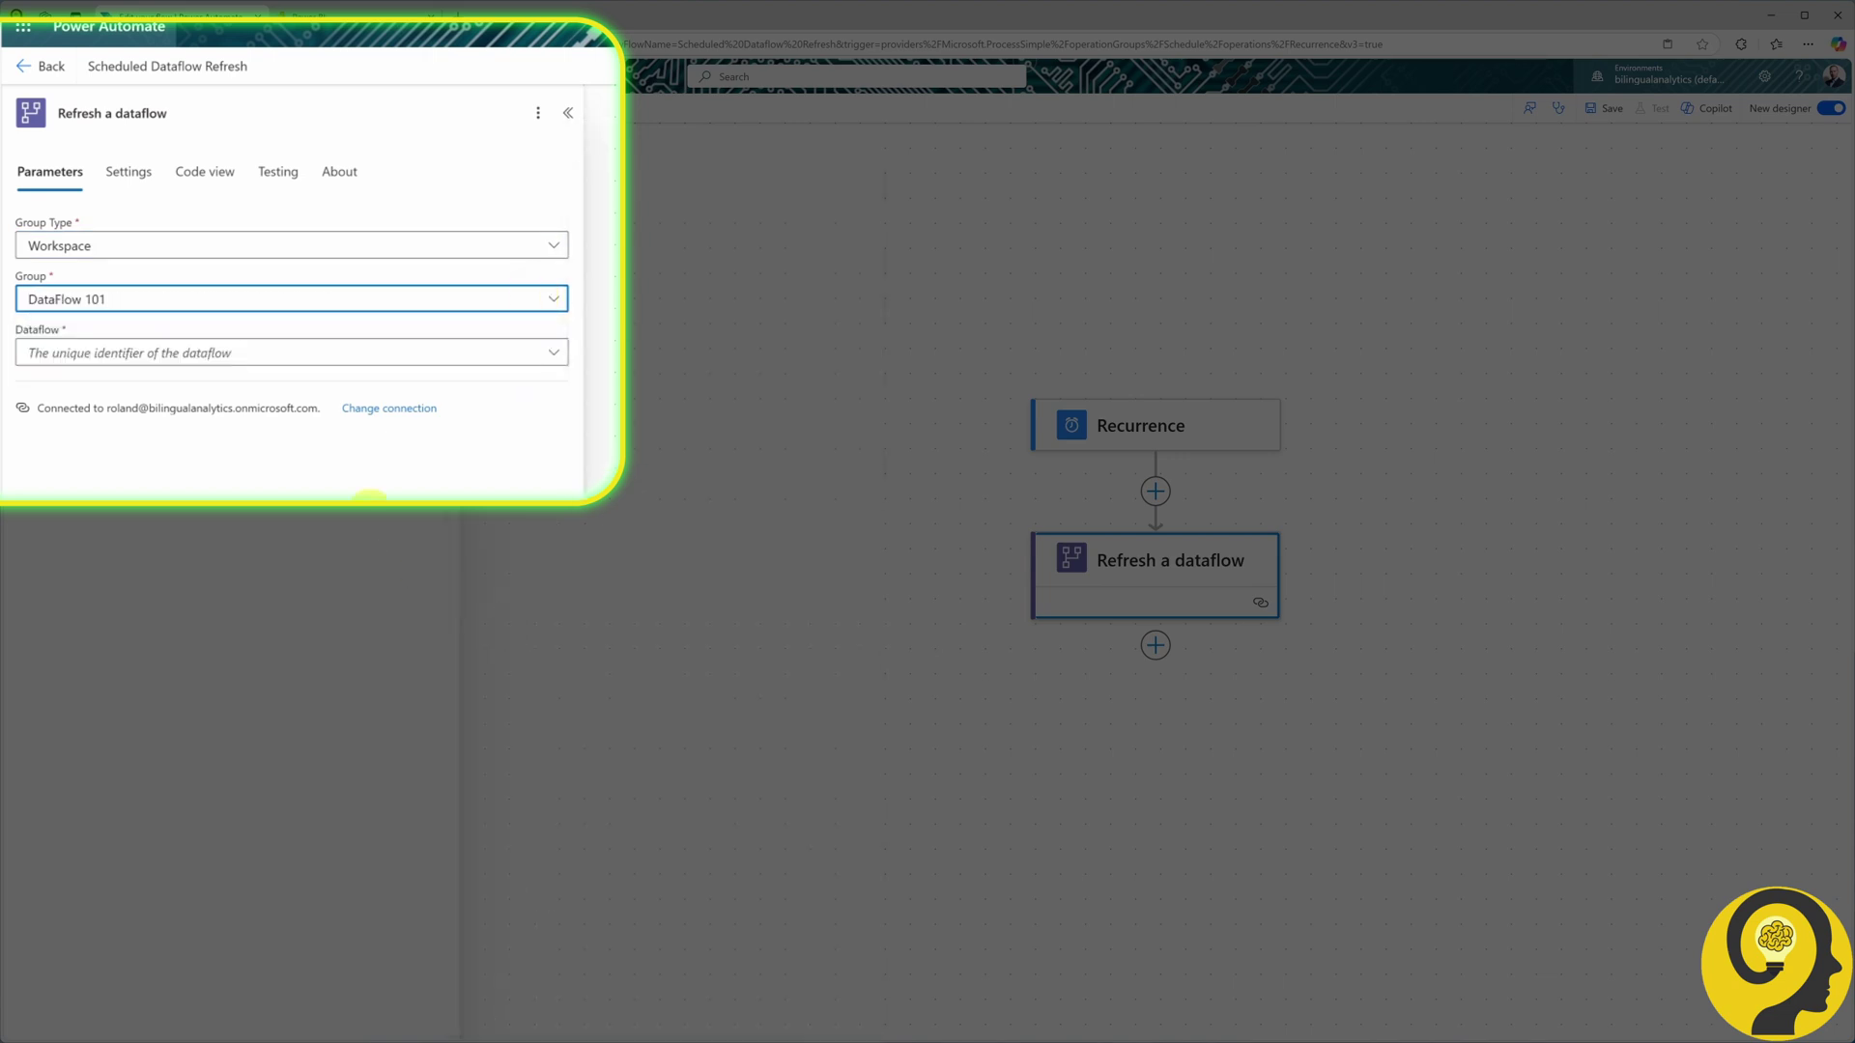
left_click(322, 352)
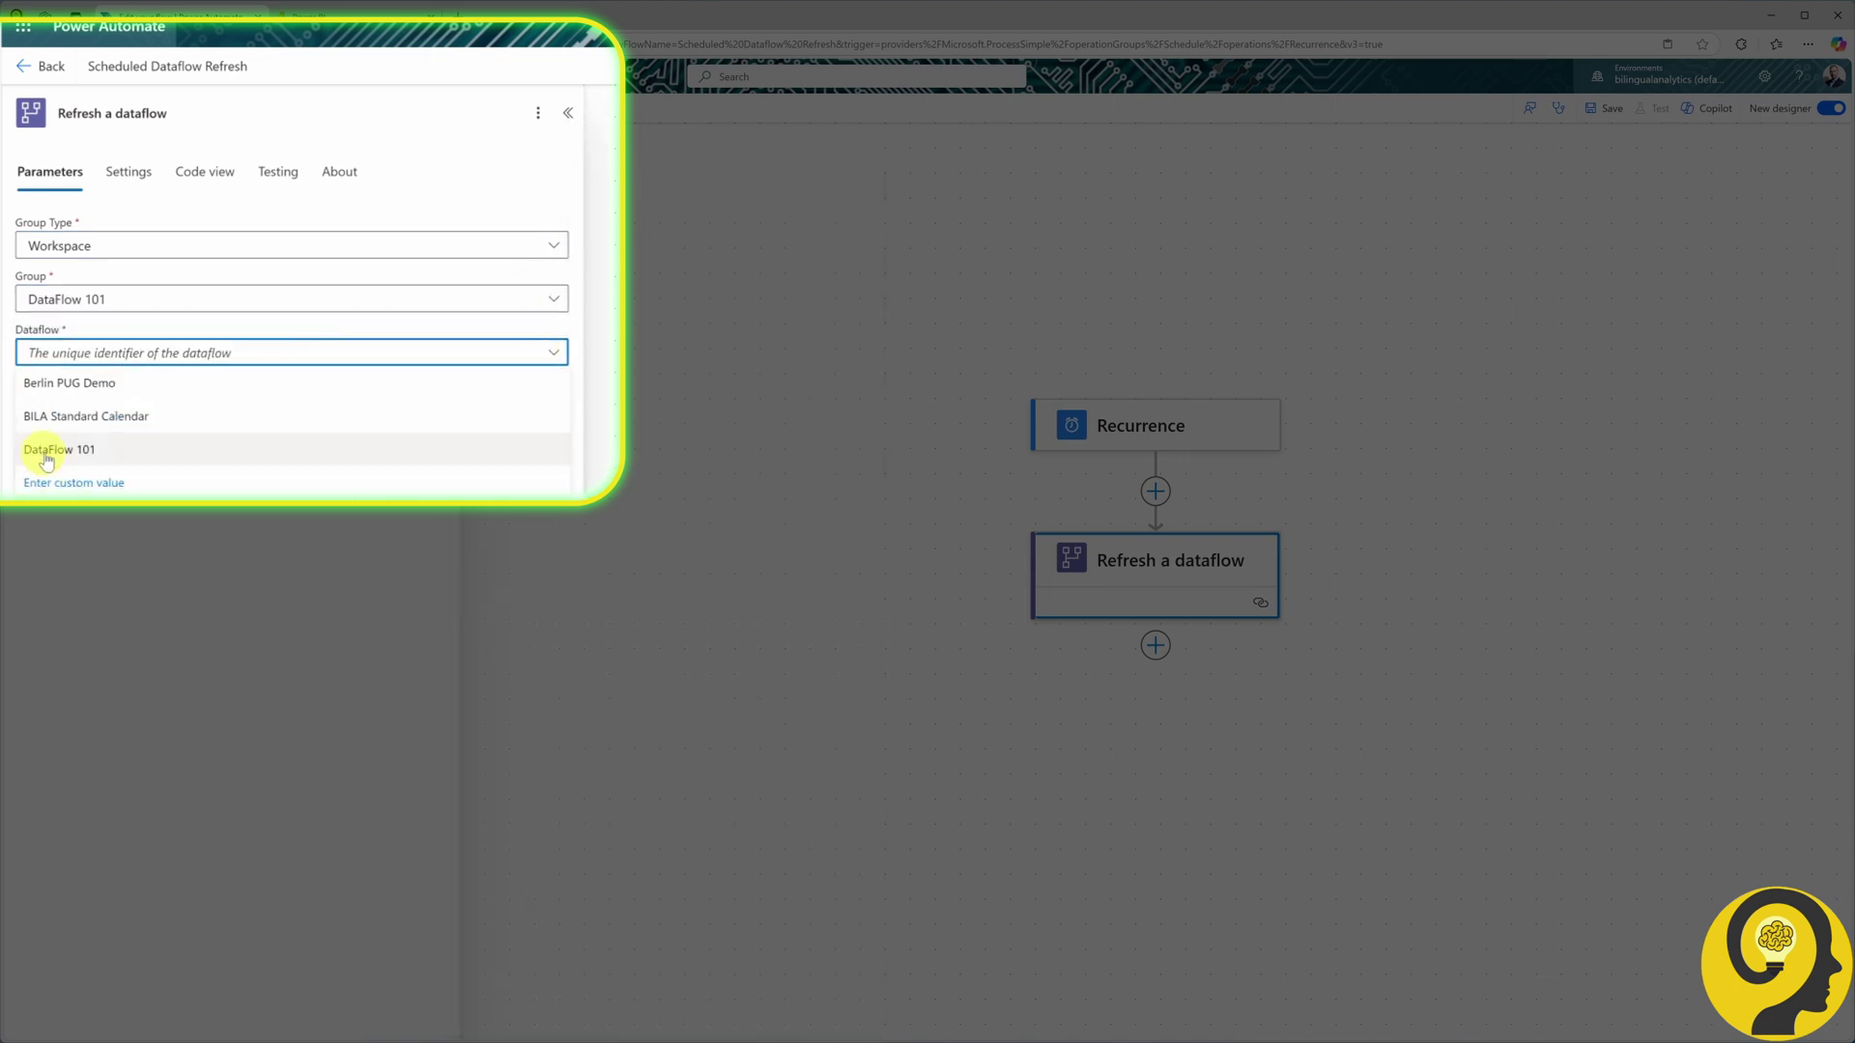
left_click(47, 455)
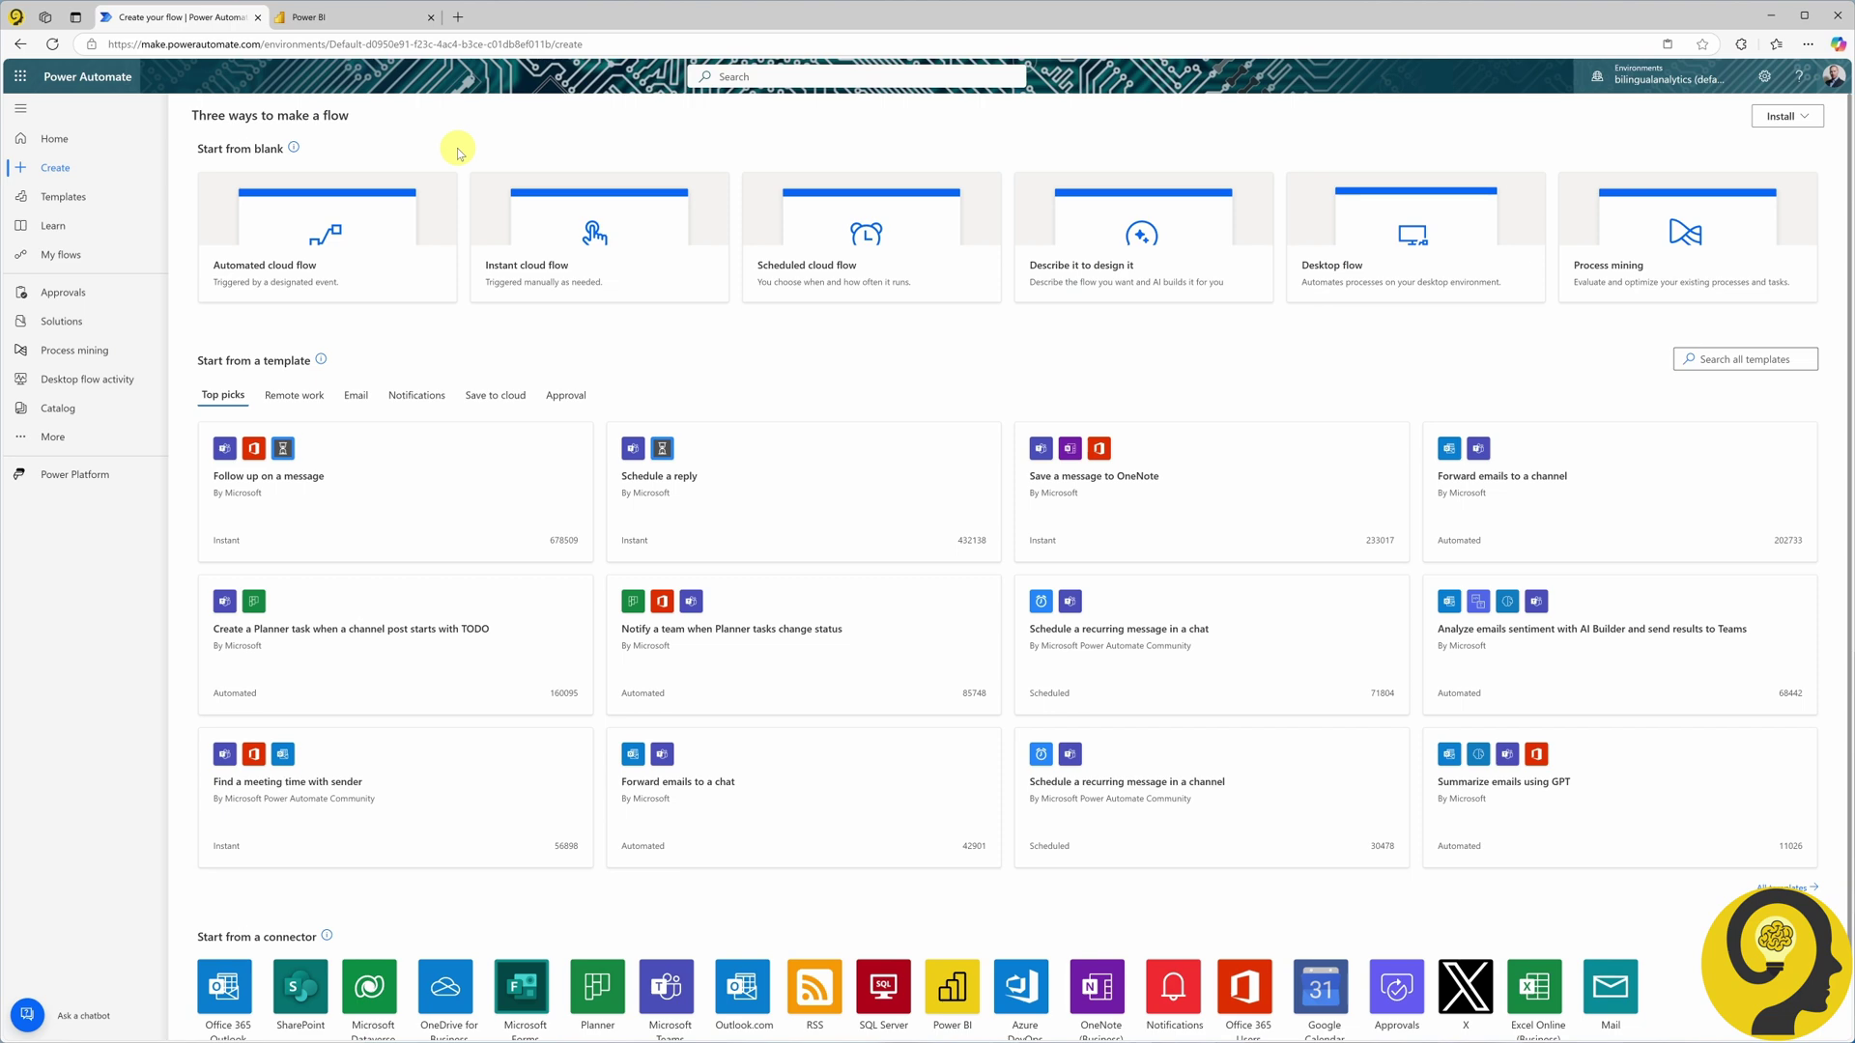
- Create the instant flow 'DF Refresh with PBI Button' using the Power BI button clicked trigger
left_click(594, 232)
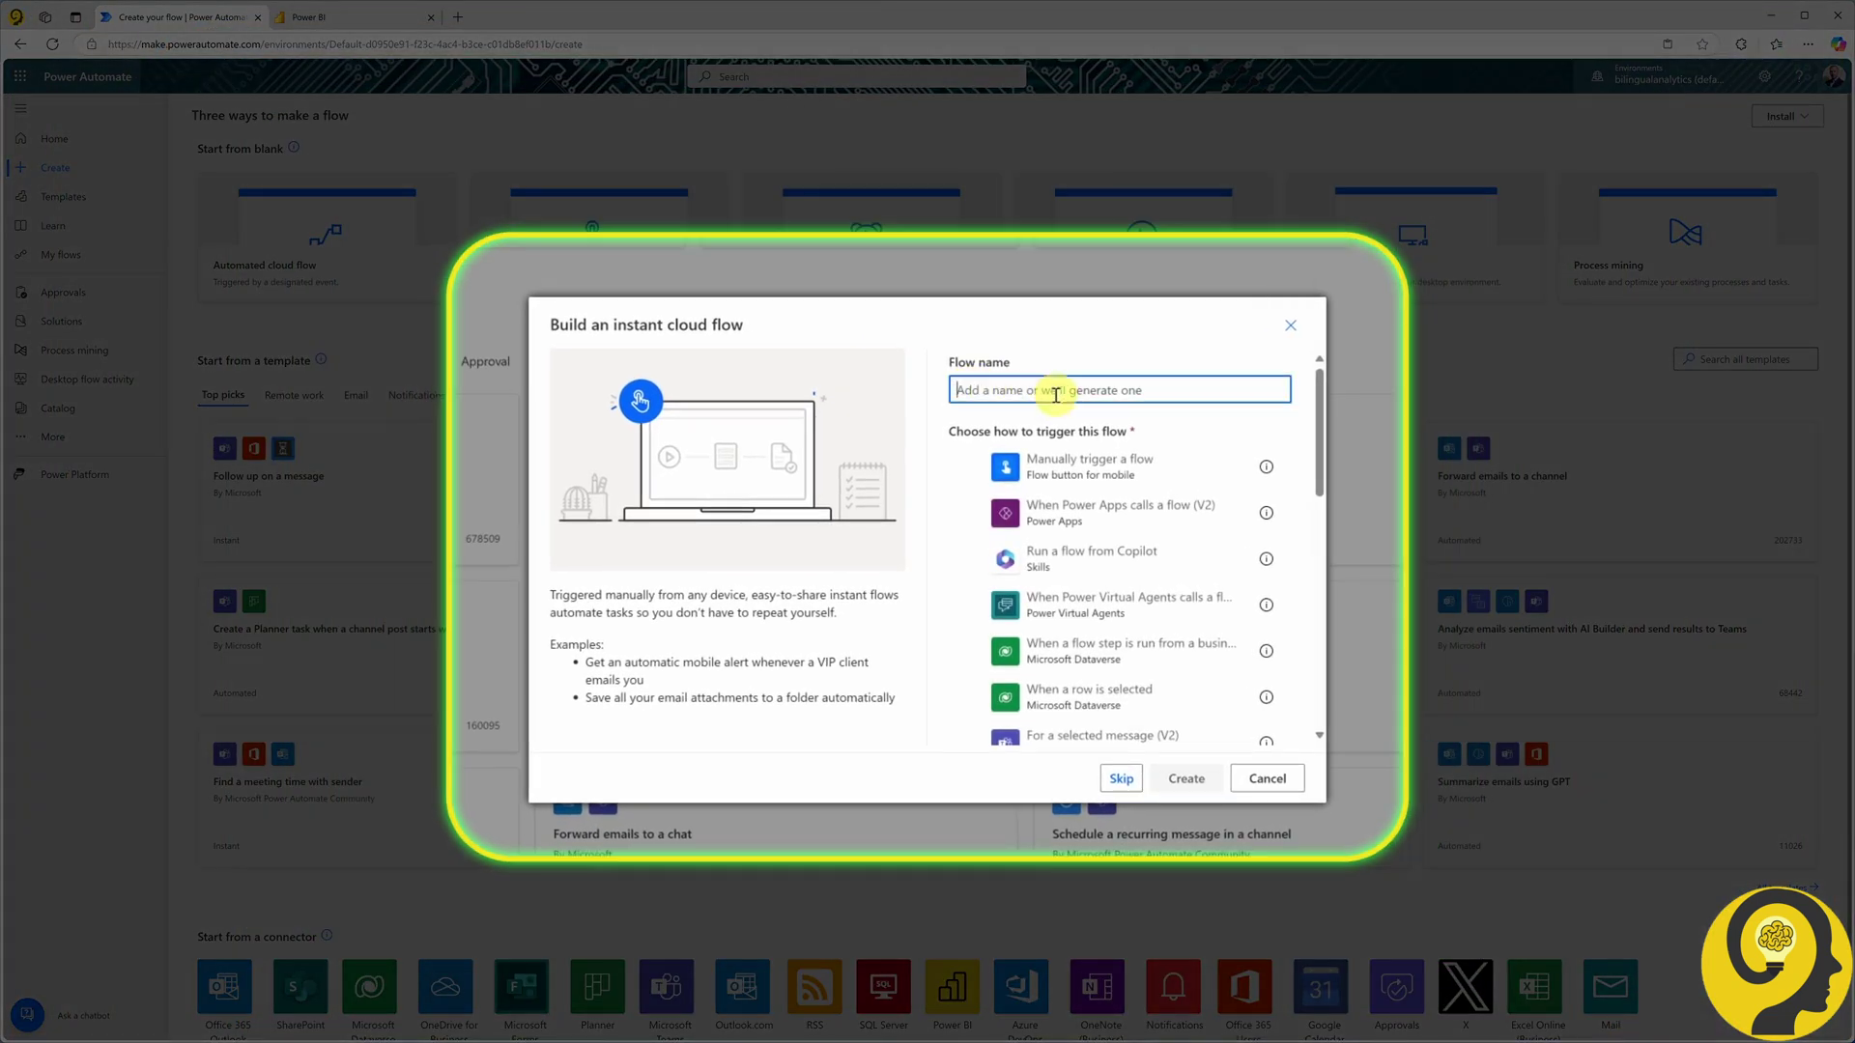
type("DF Refresh with PBI Button")
scroll(1172, 526, "down", 5)
left_click(1192, 567)
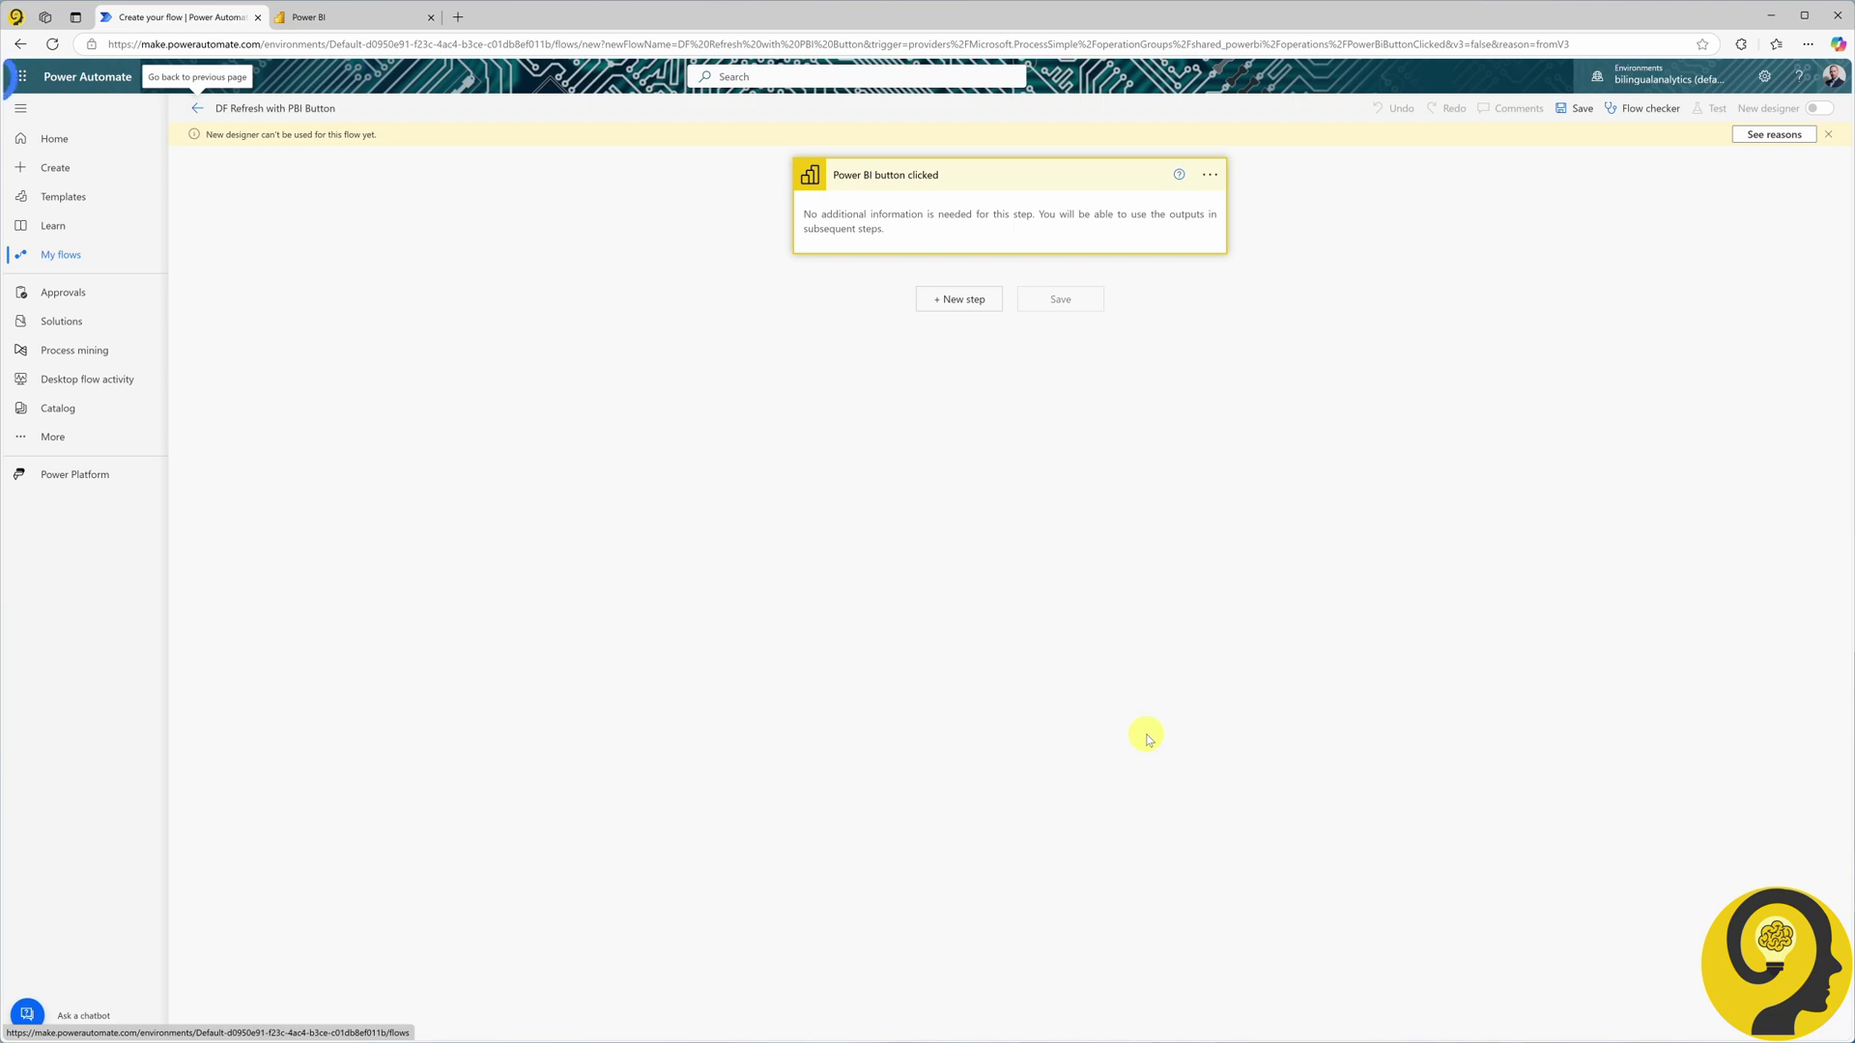
left_click(969, 298)
- Add Refresh a dataflow via 'power query', targeting Workspace DataFlow 101 and dataflow DataFlow 101
type("power")
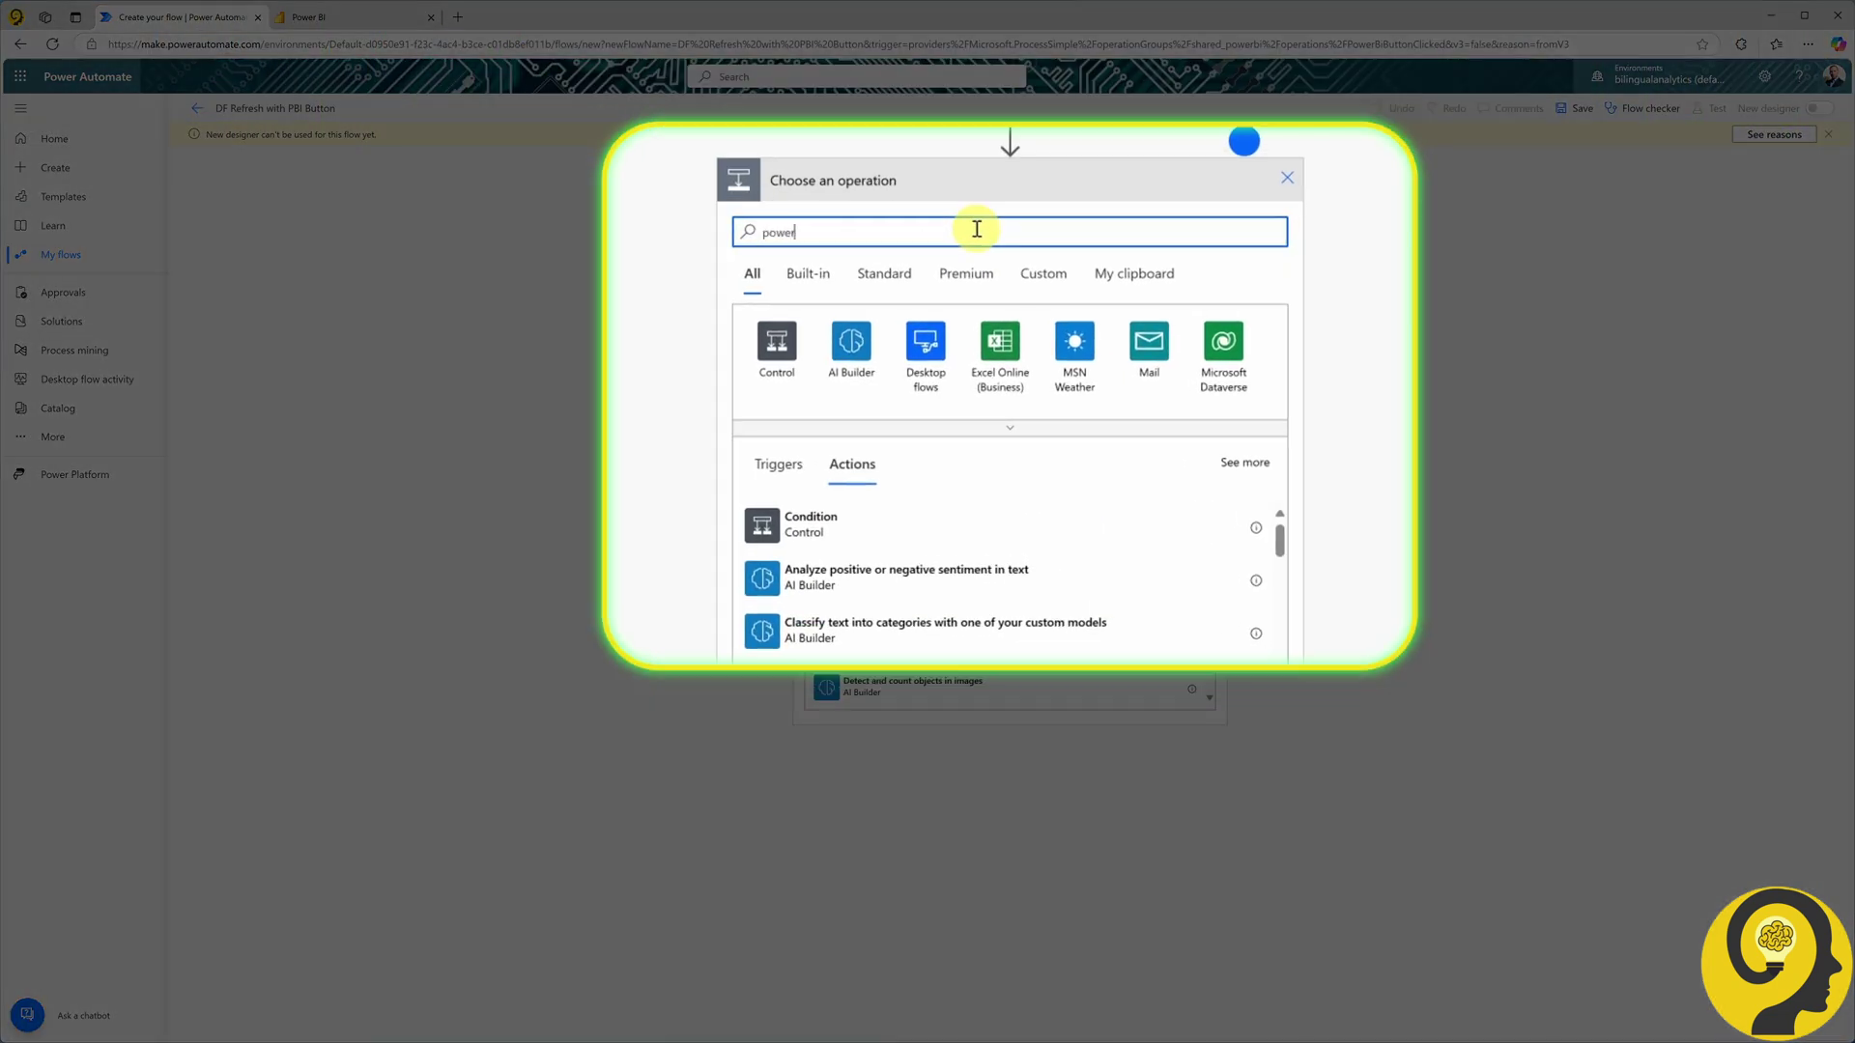
type(" query")
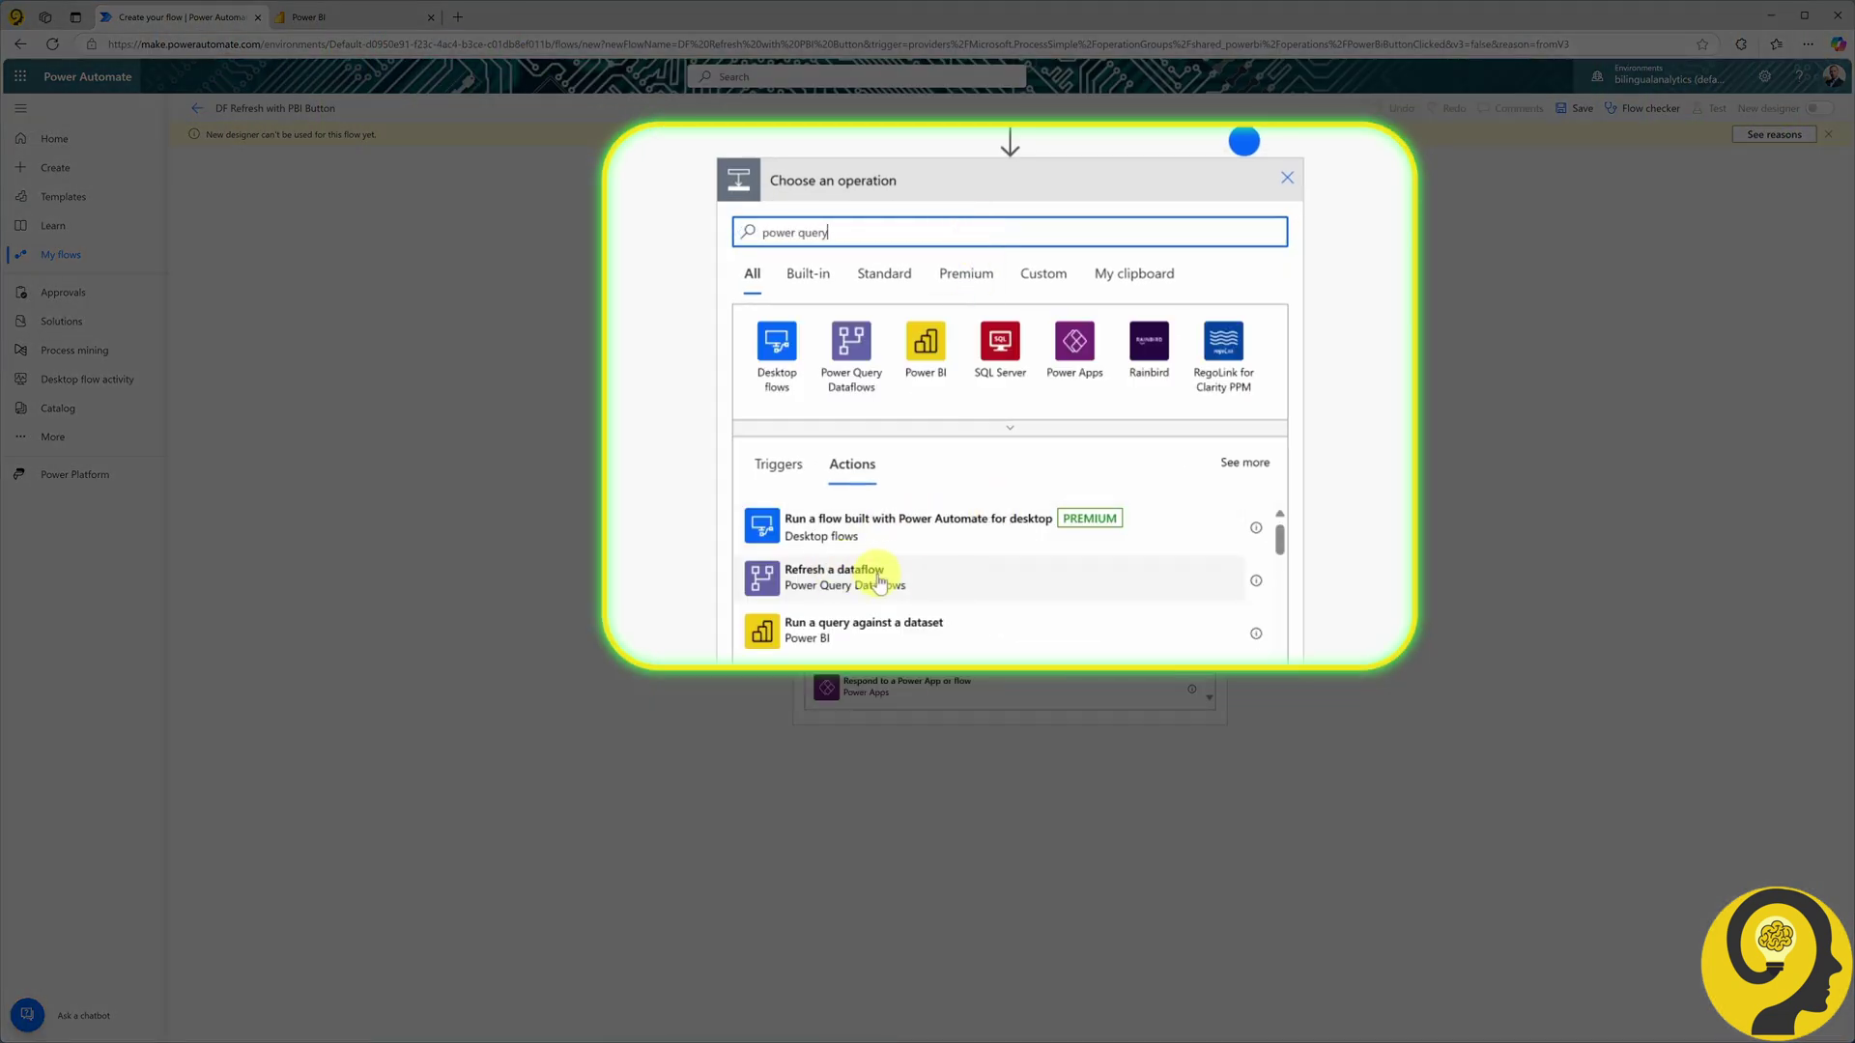
left_click(873, 580)
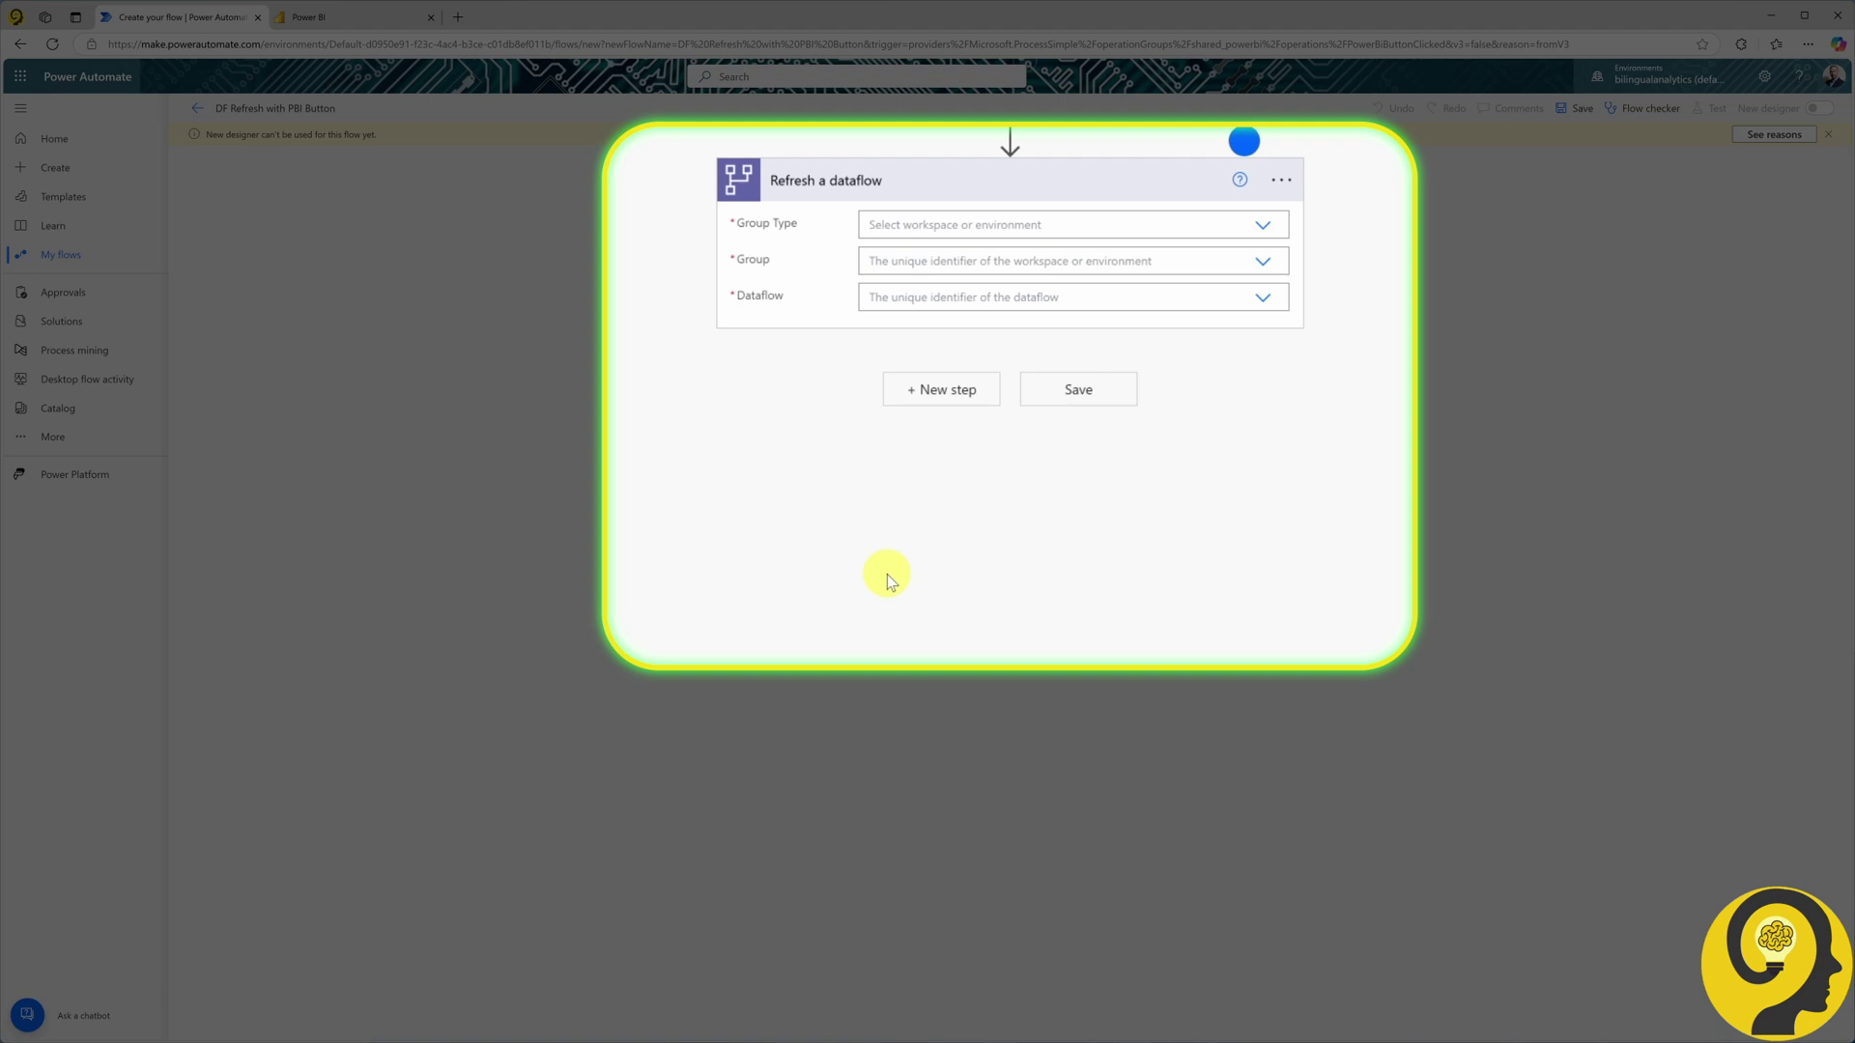
left_click(1260, 225)
left_click(953, 255)
left_click(1262, 262)
scroll(1118, 373, "down", 10)
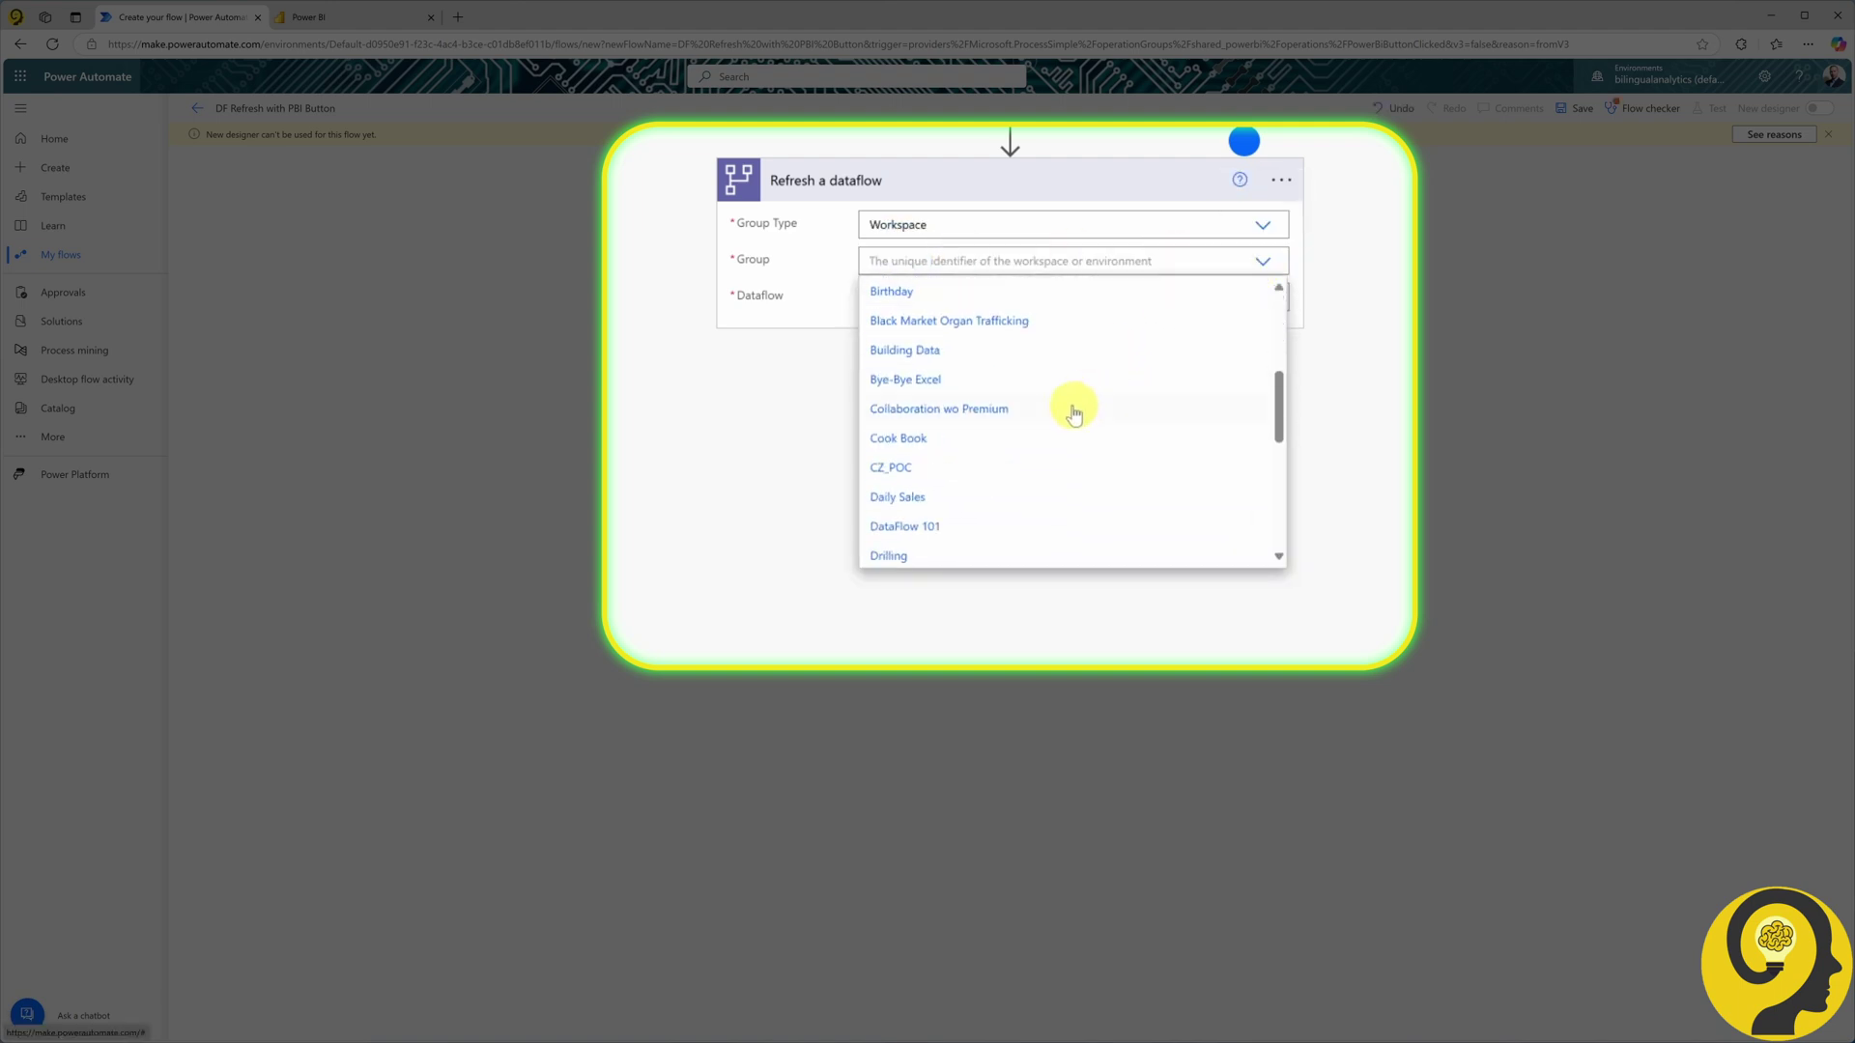
left_click(919, 426)
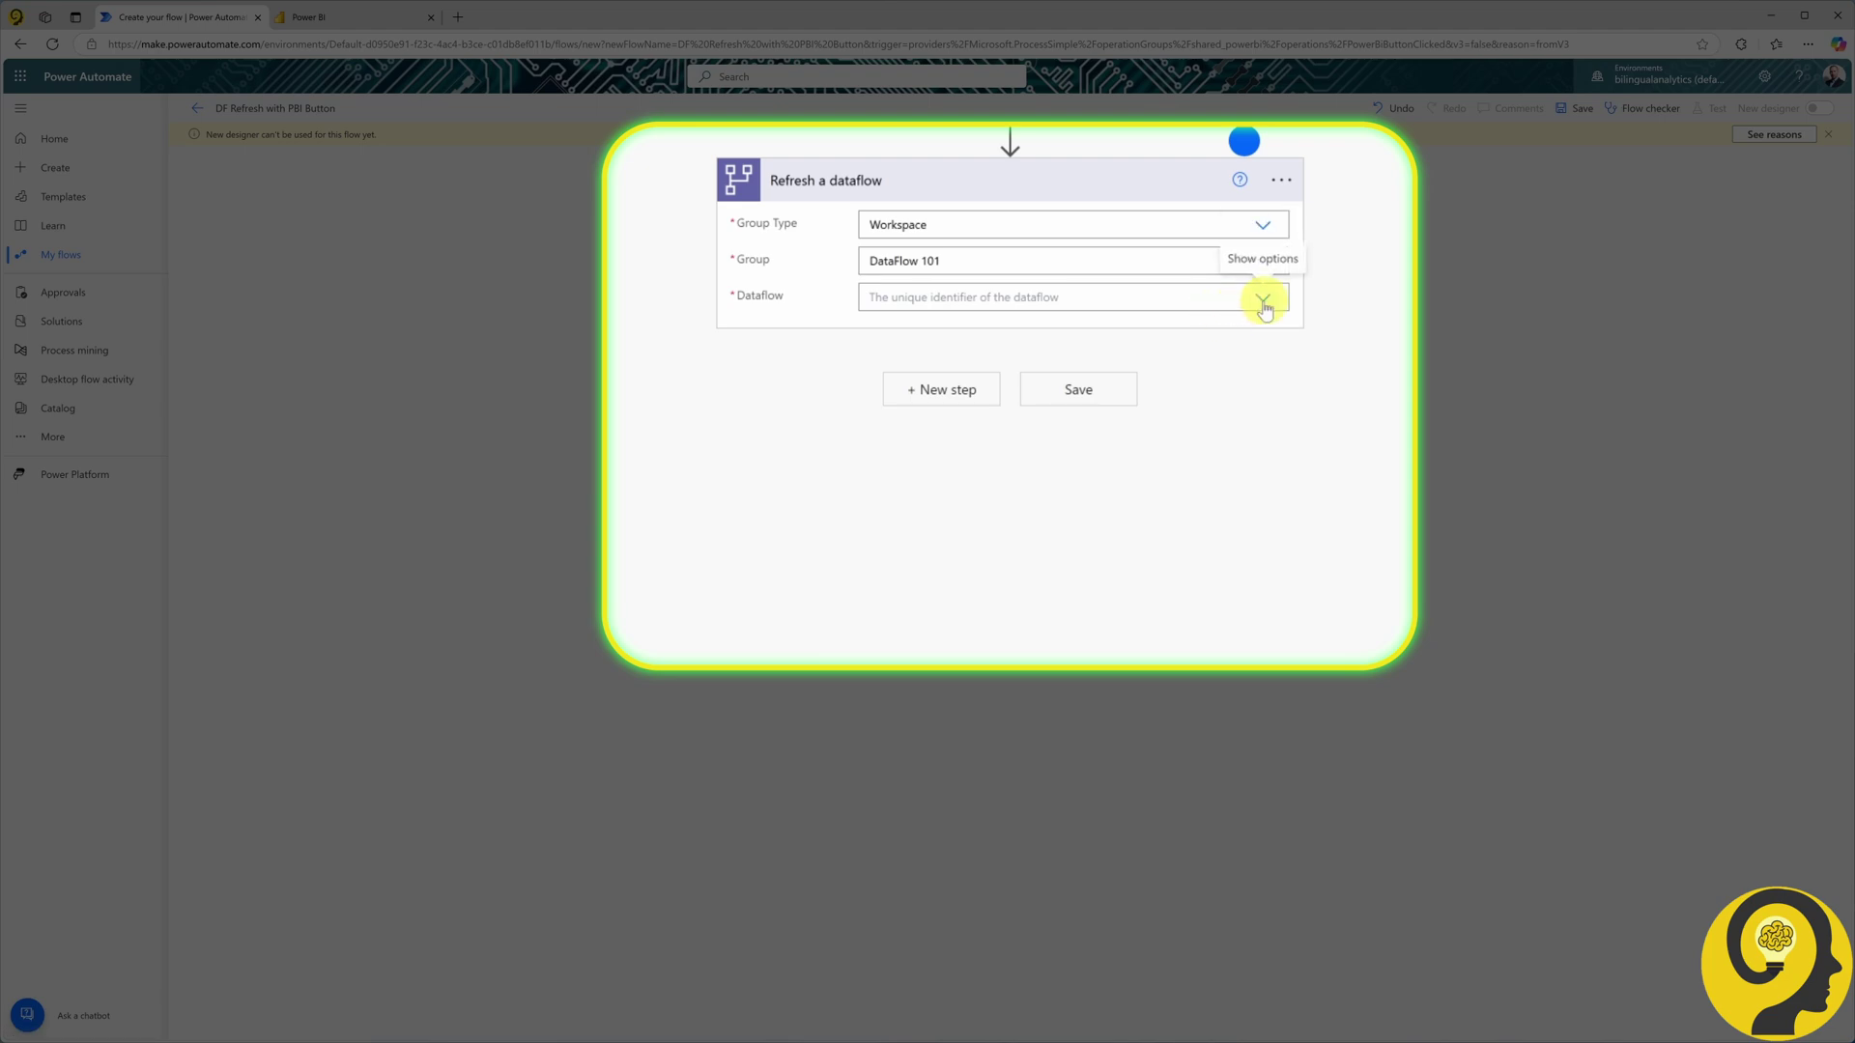
left_click(1244, 301)
left_click(928, 387)
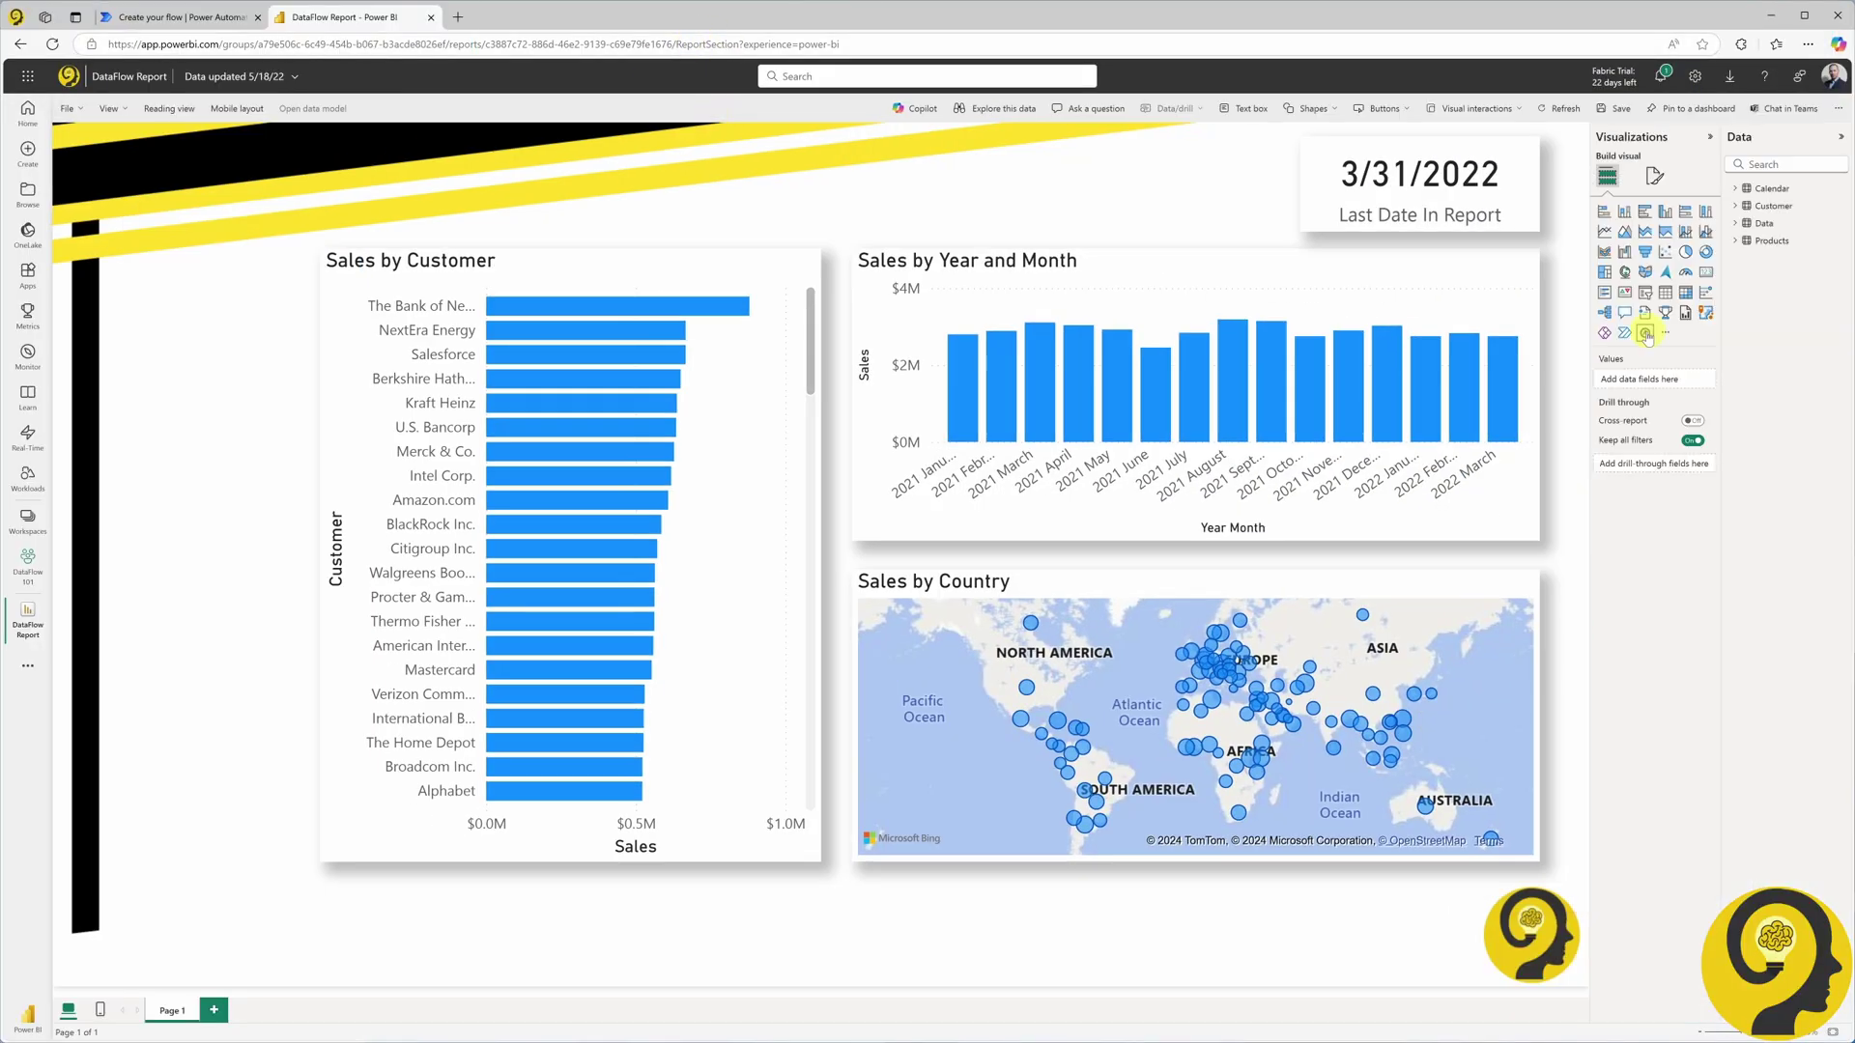
- Add a Power Automate visual to the report linked to the DF Refresh with PBI Button flow
left_click(1646, 334)
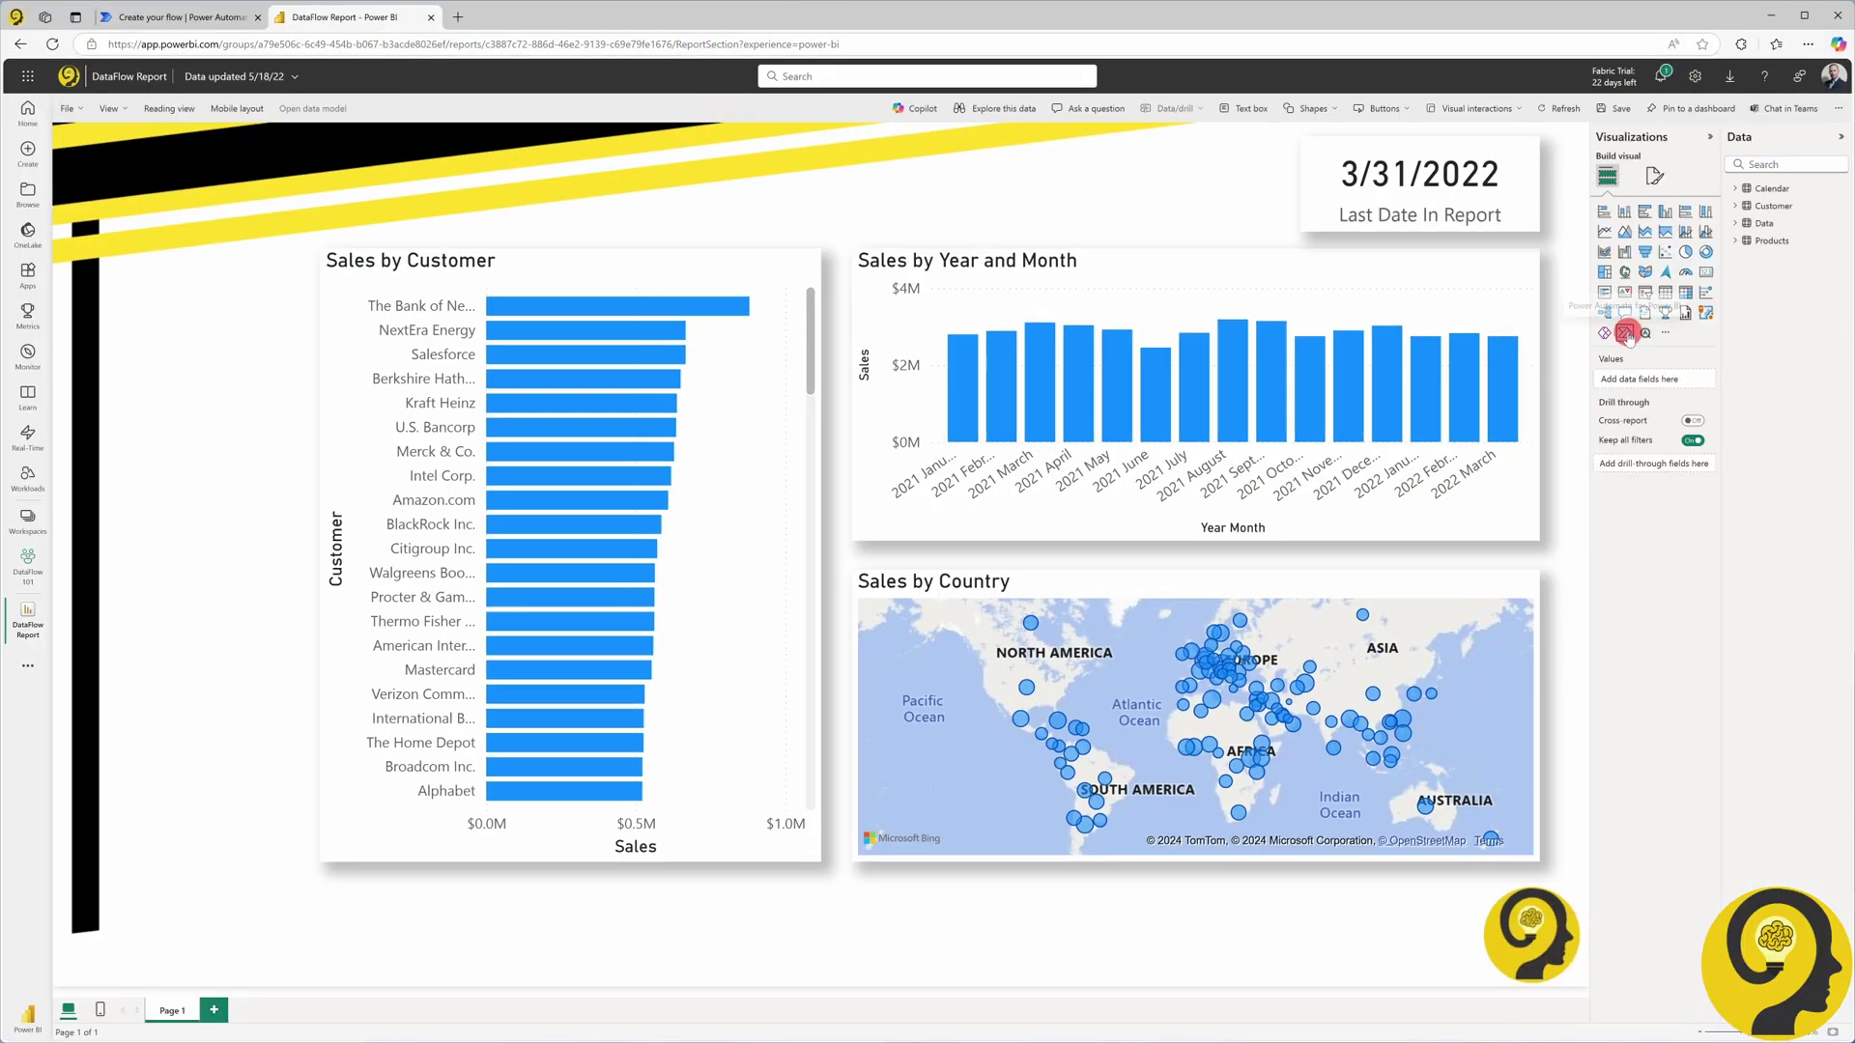
left_click(550, 245)
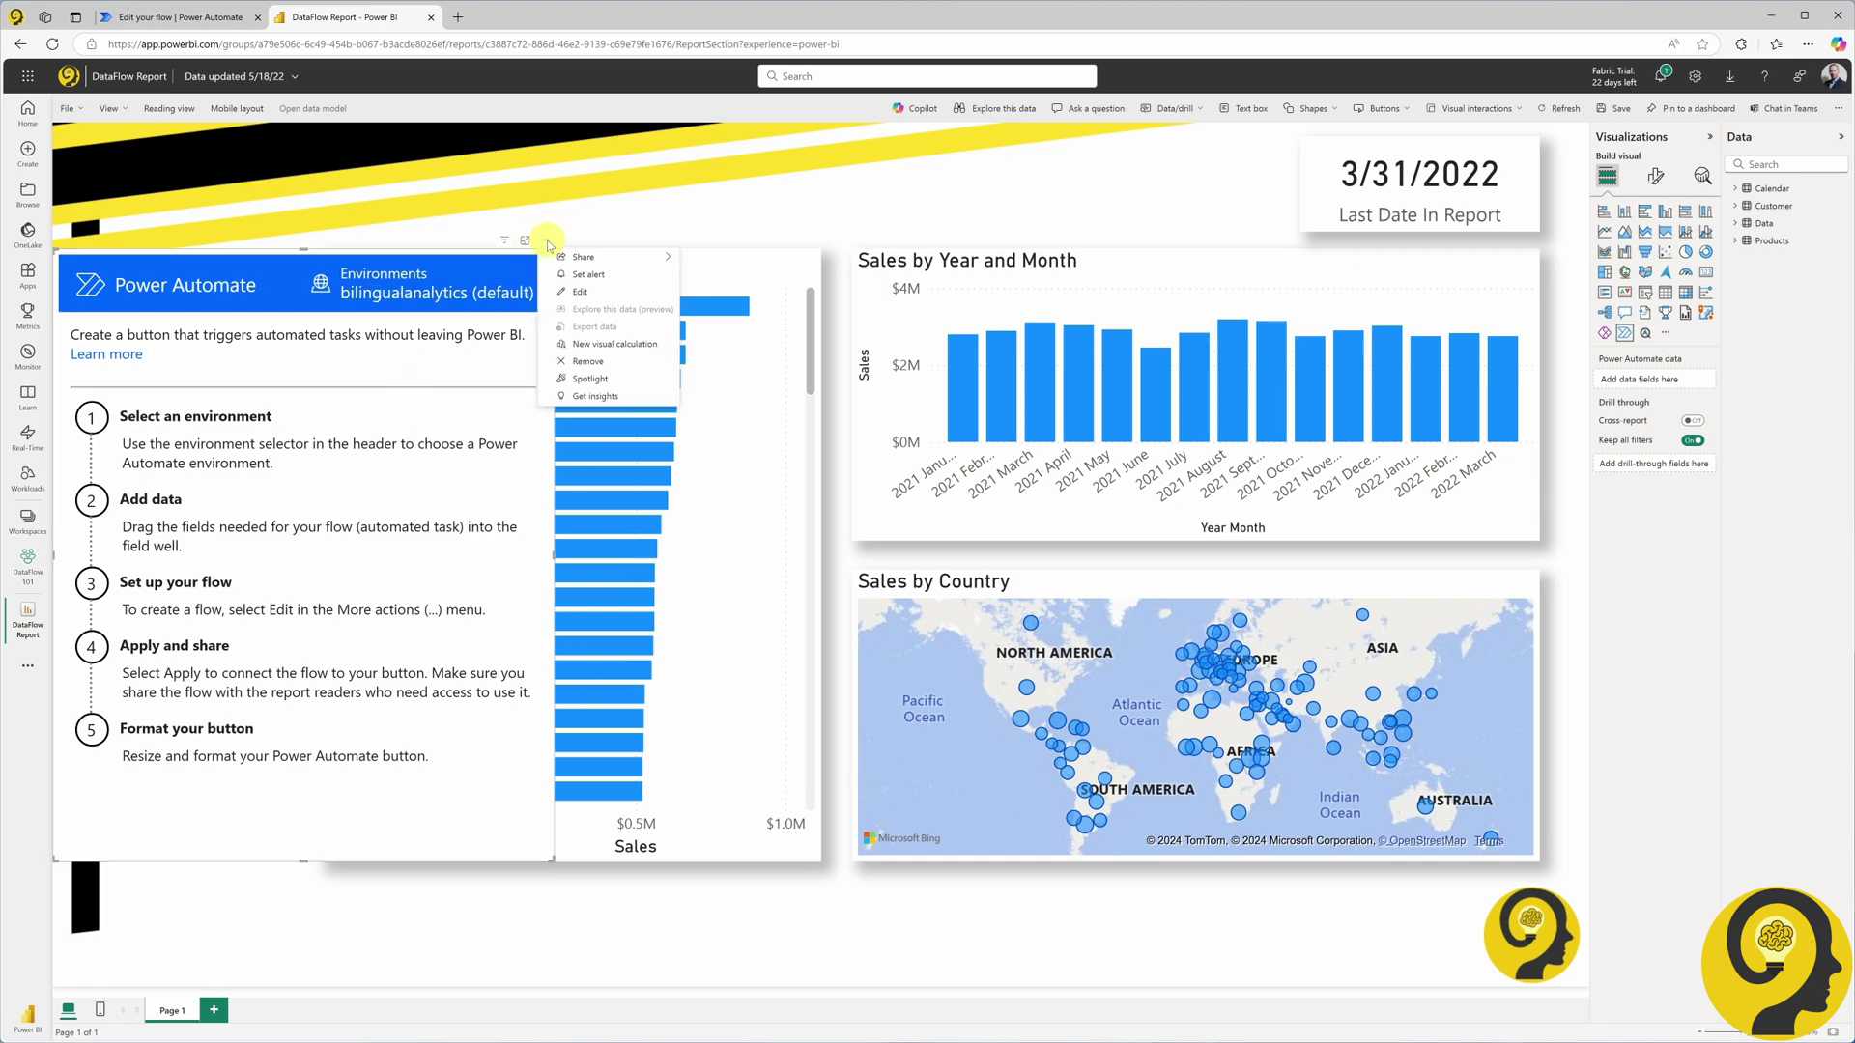
left_click(569, 293)
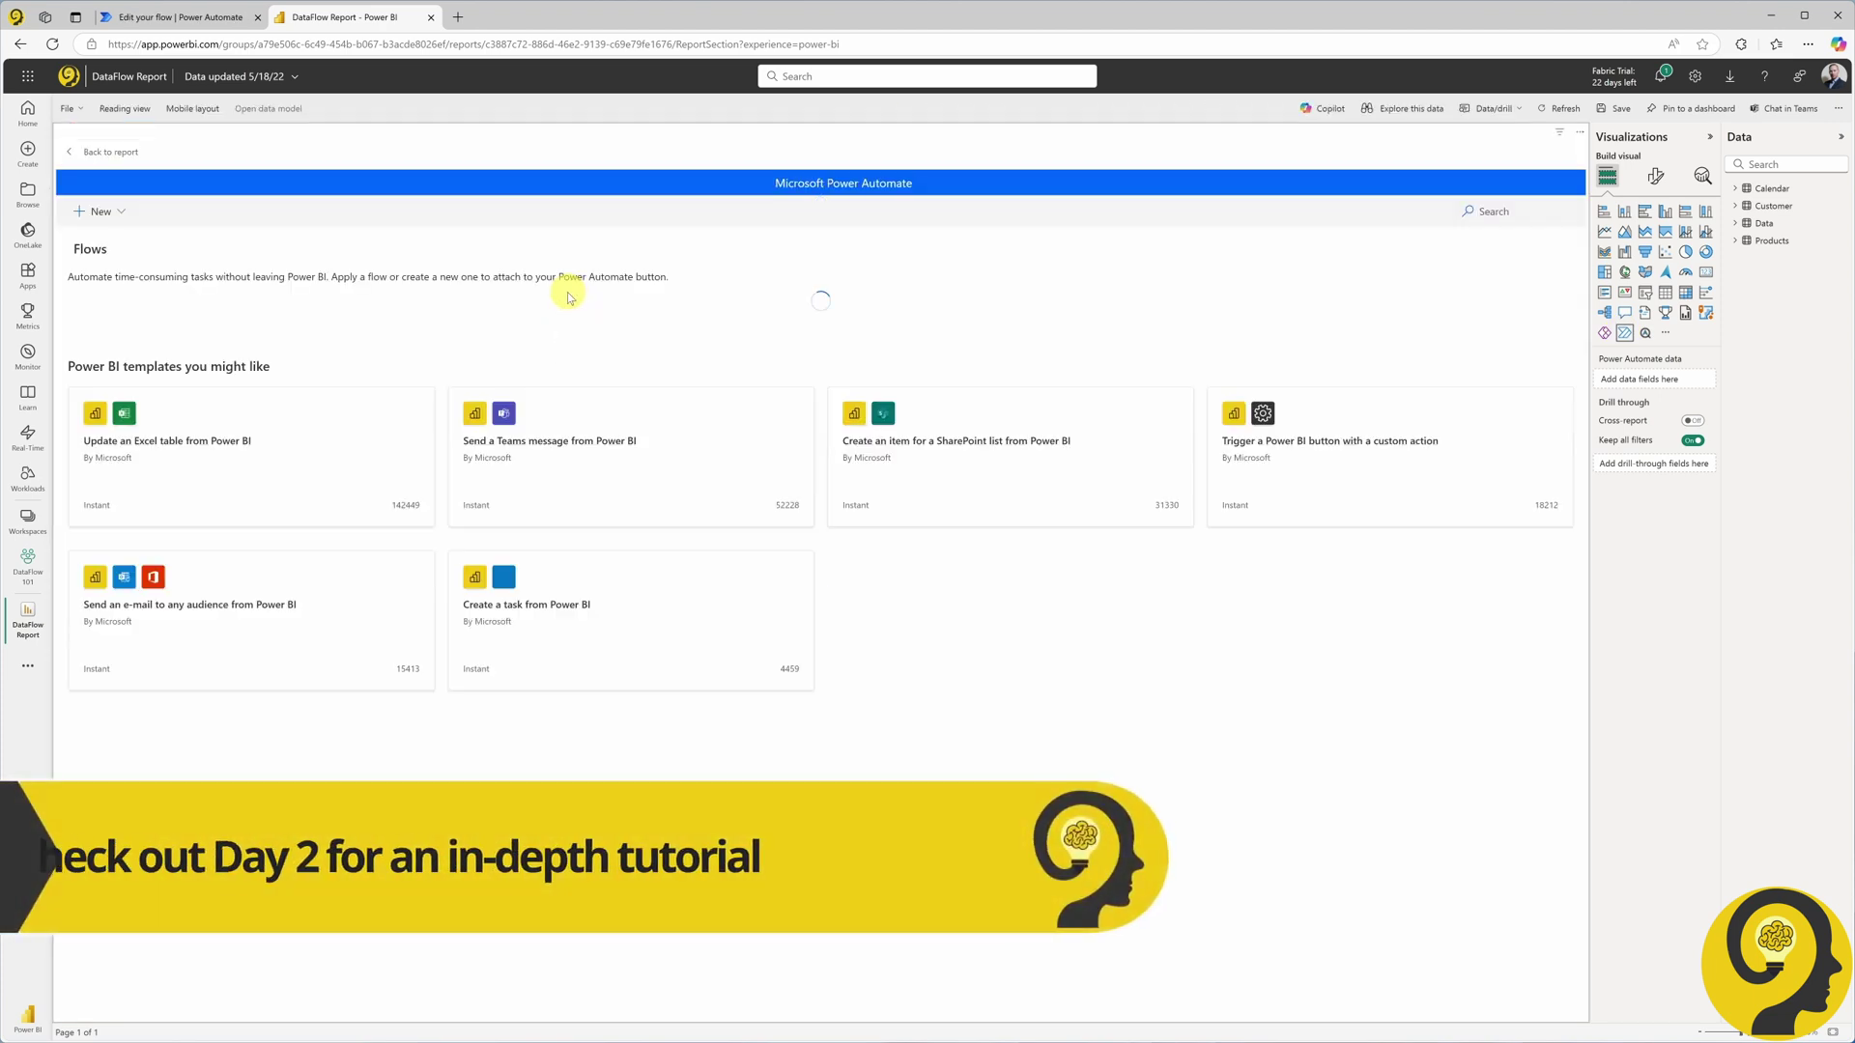
left_click(86, 350)
left_click(161, 212)
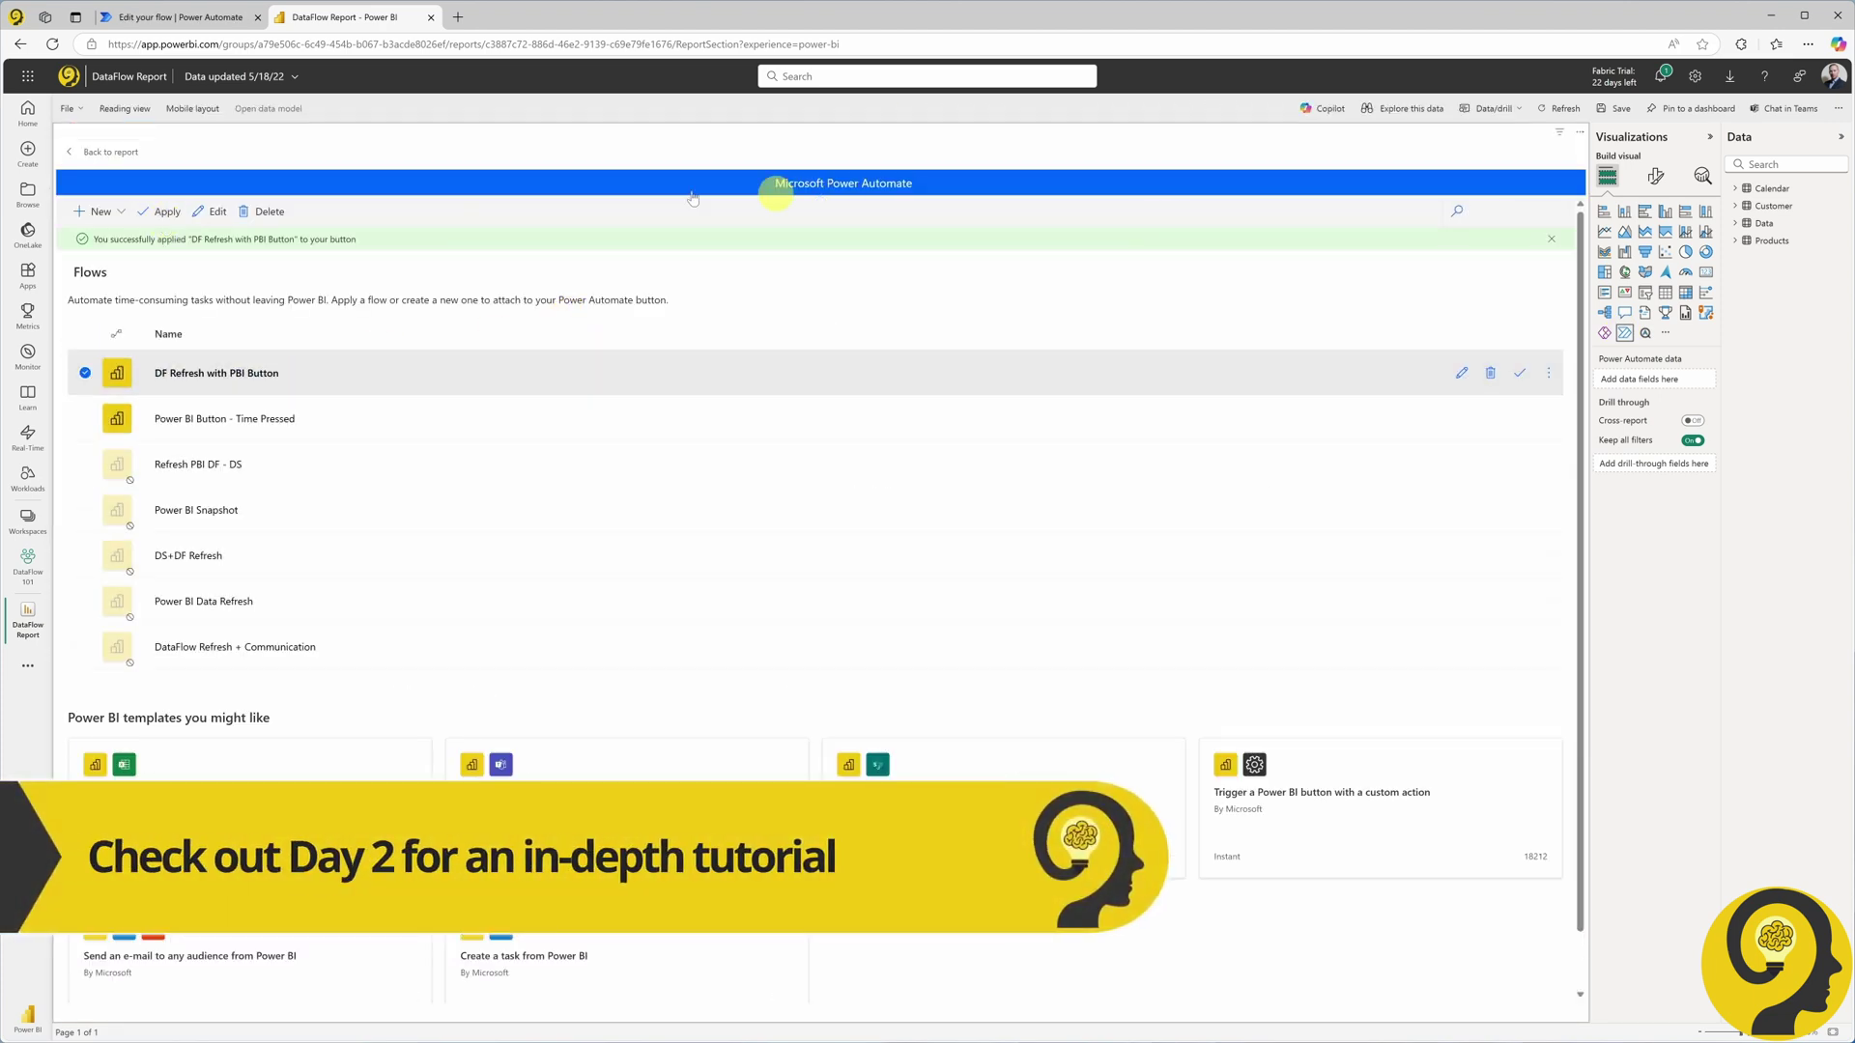
left_click(102, 152)
- Move the button to the bottom right and label it 'Refresh Dataflow 101'
left_click_drag(209, 448, 1396, 965)
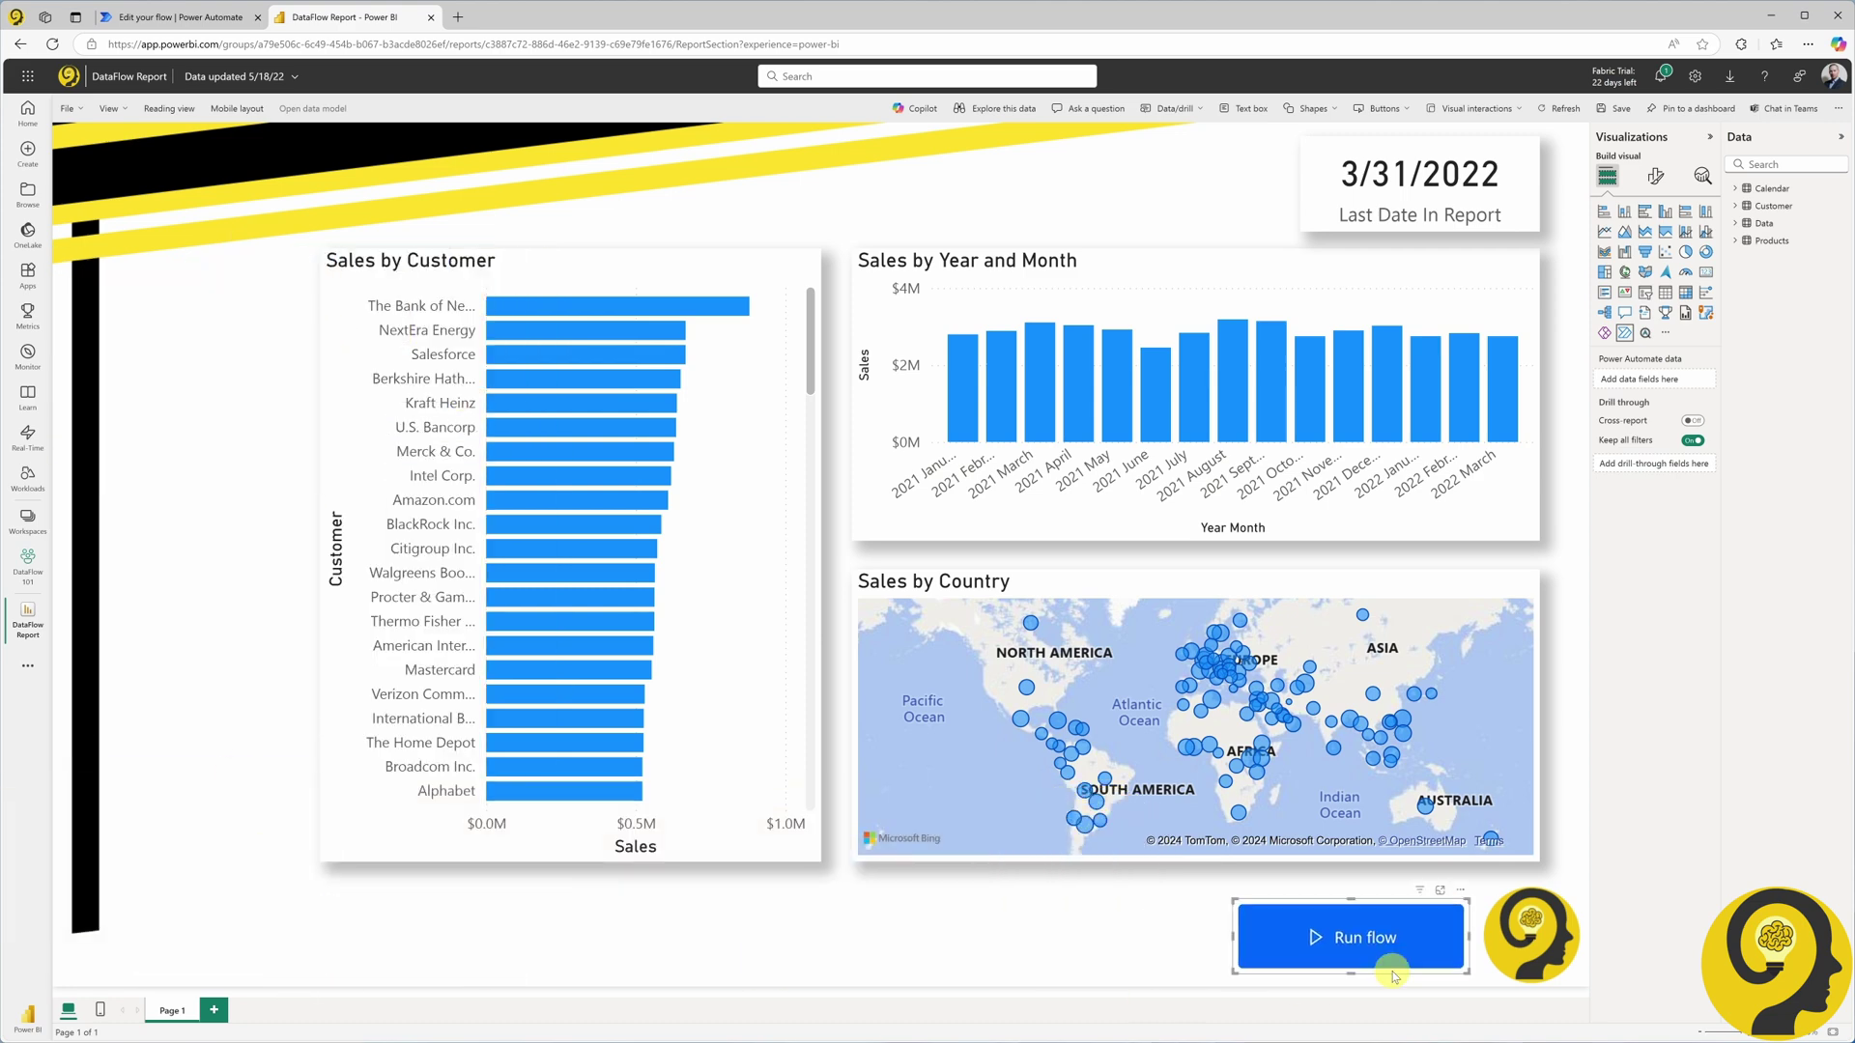
left_click(1656, 175)
left_click(1656, 349)
type("Refresh Dataflow 101")
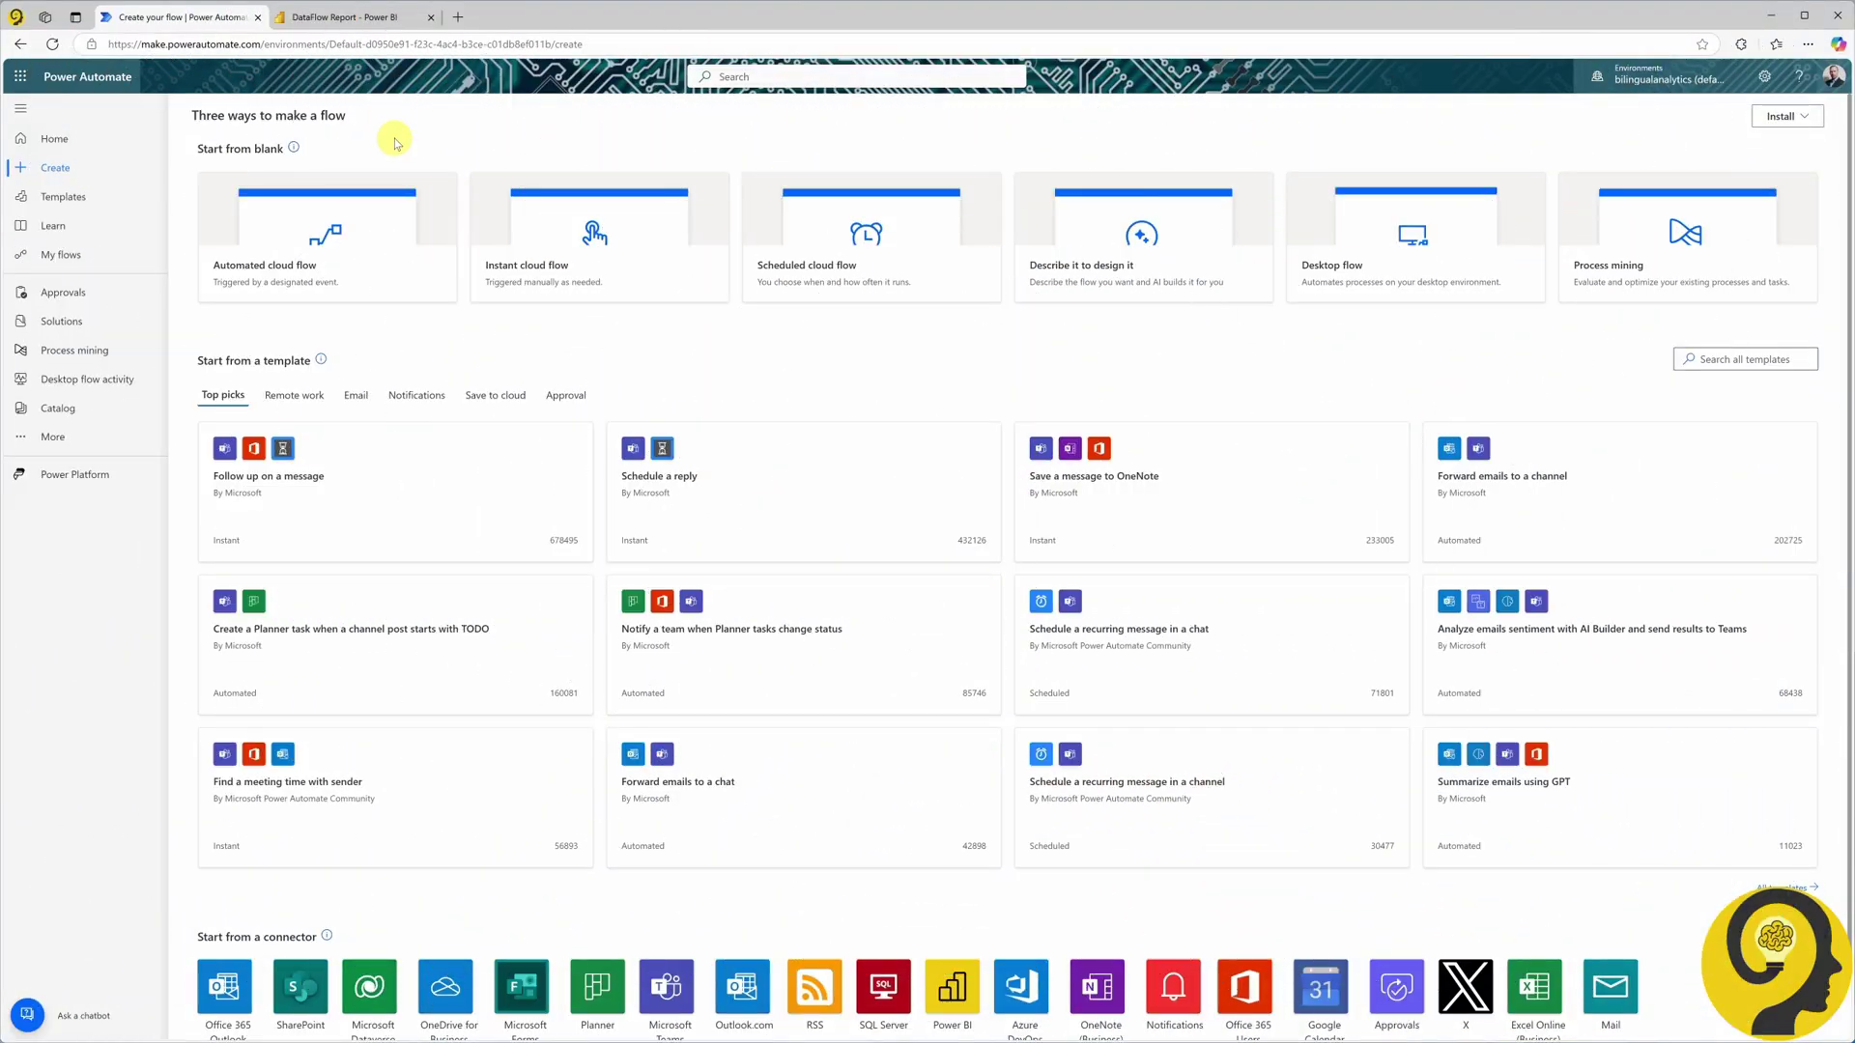
- Create the automated flow 'Email refresh Dataflow' with the When a new email arrives (V3) trigger
left_click(364, 228)
left_click(995, 418)
type("Email ")
type("refre")
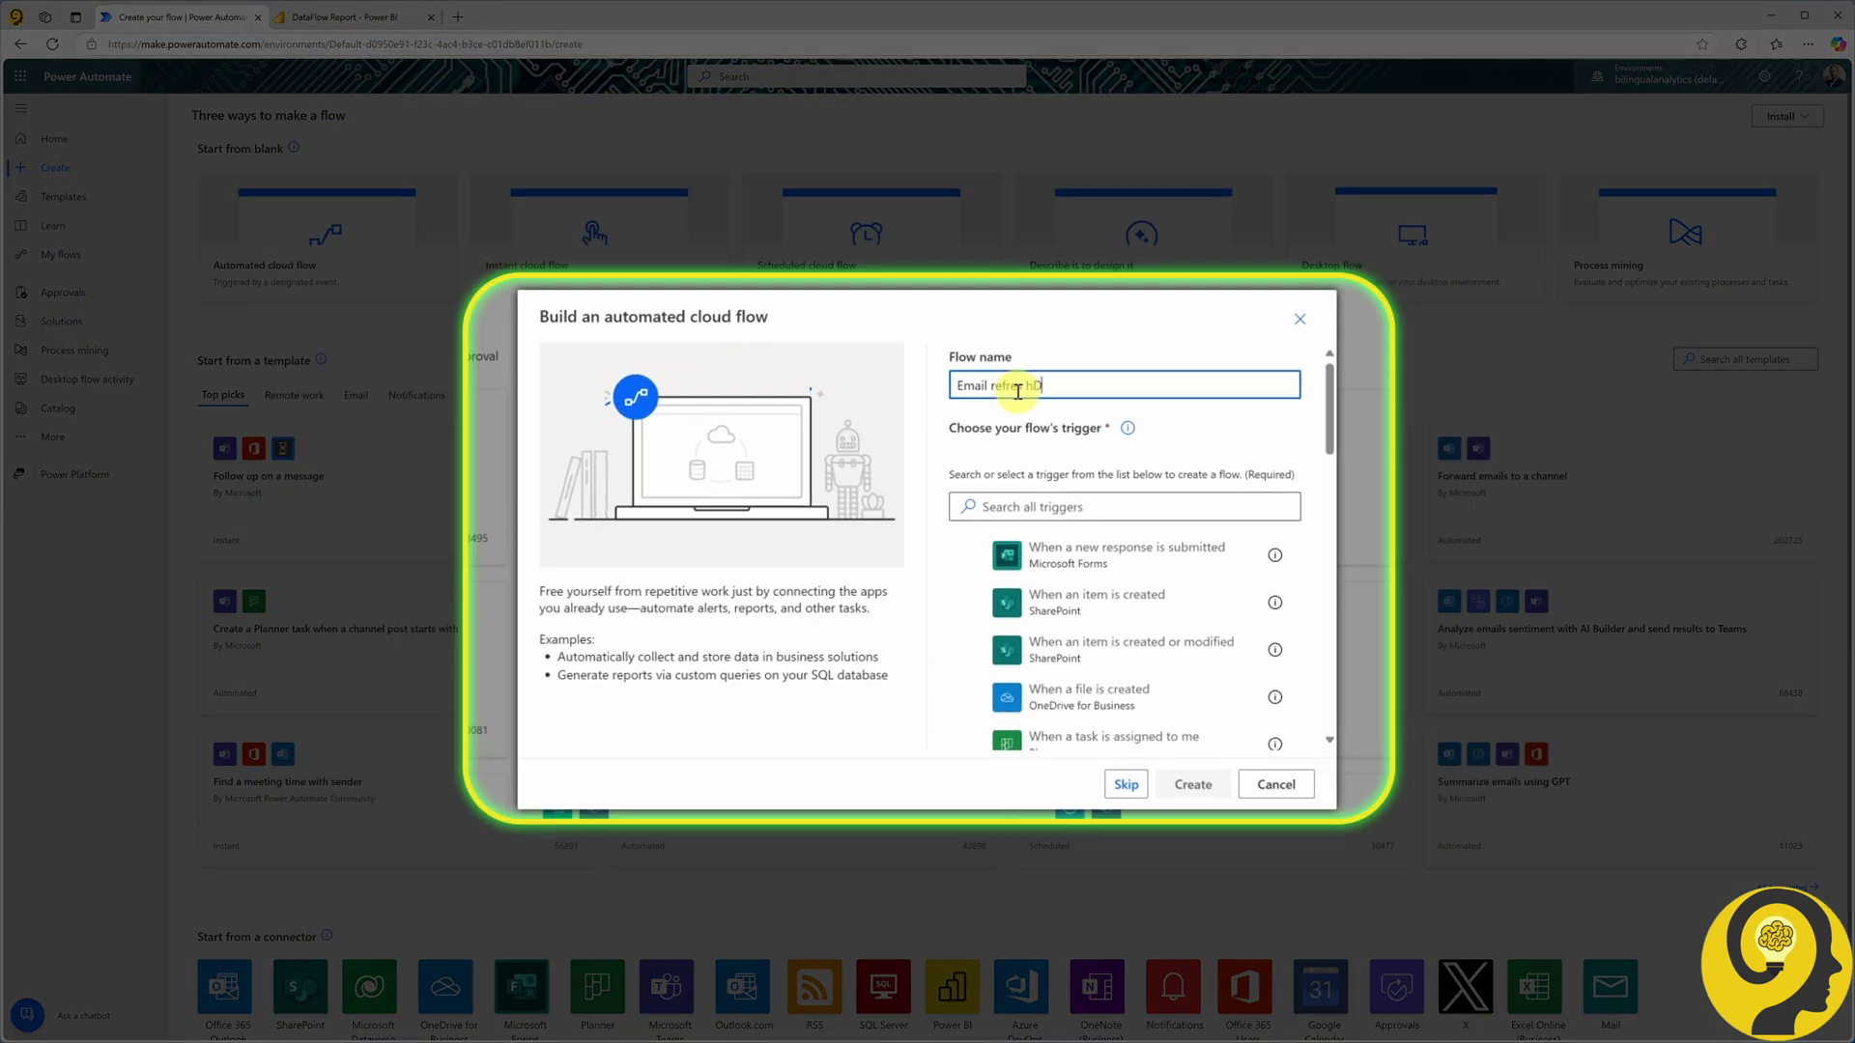
type("s hD")
key("BackSpace")
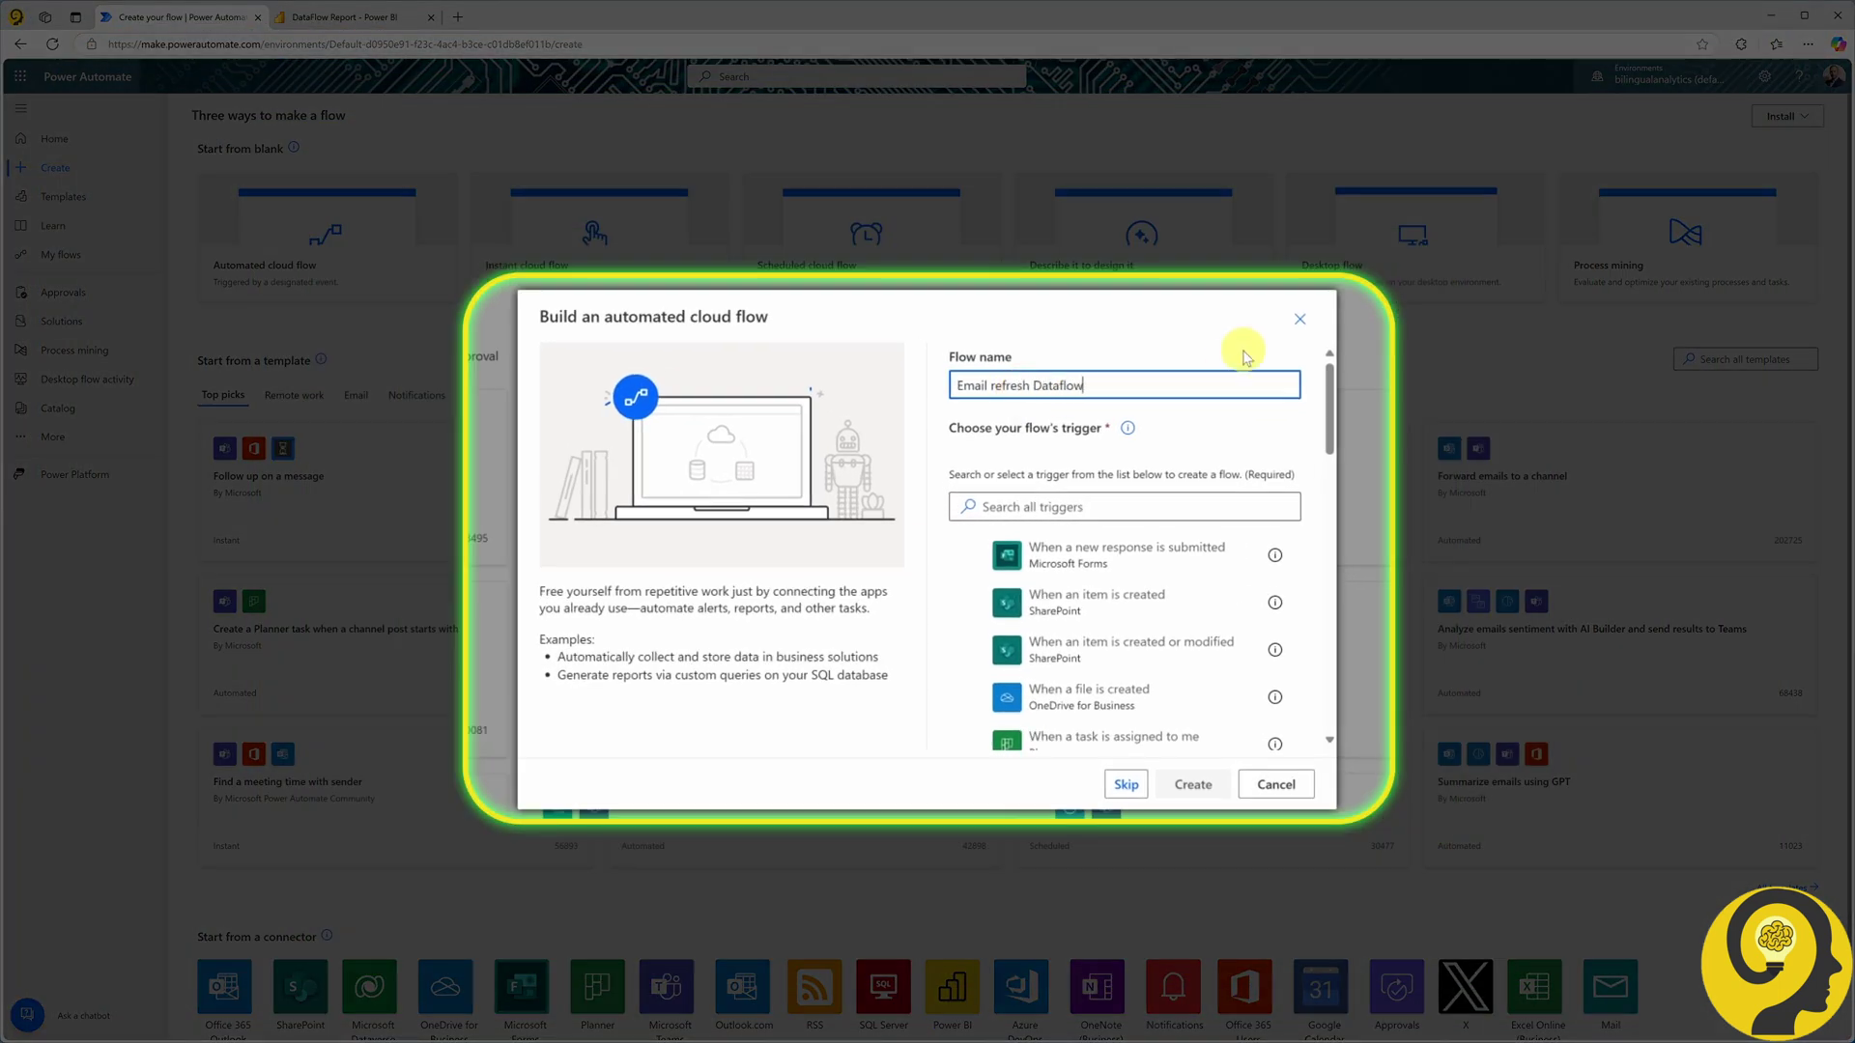
left_click(1160, 506)
type("when a new email arrives")
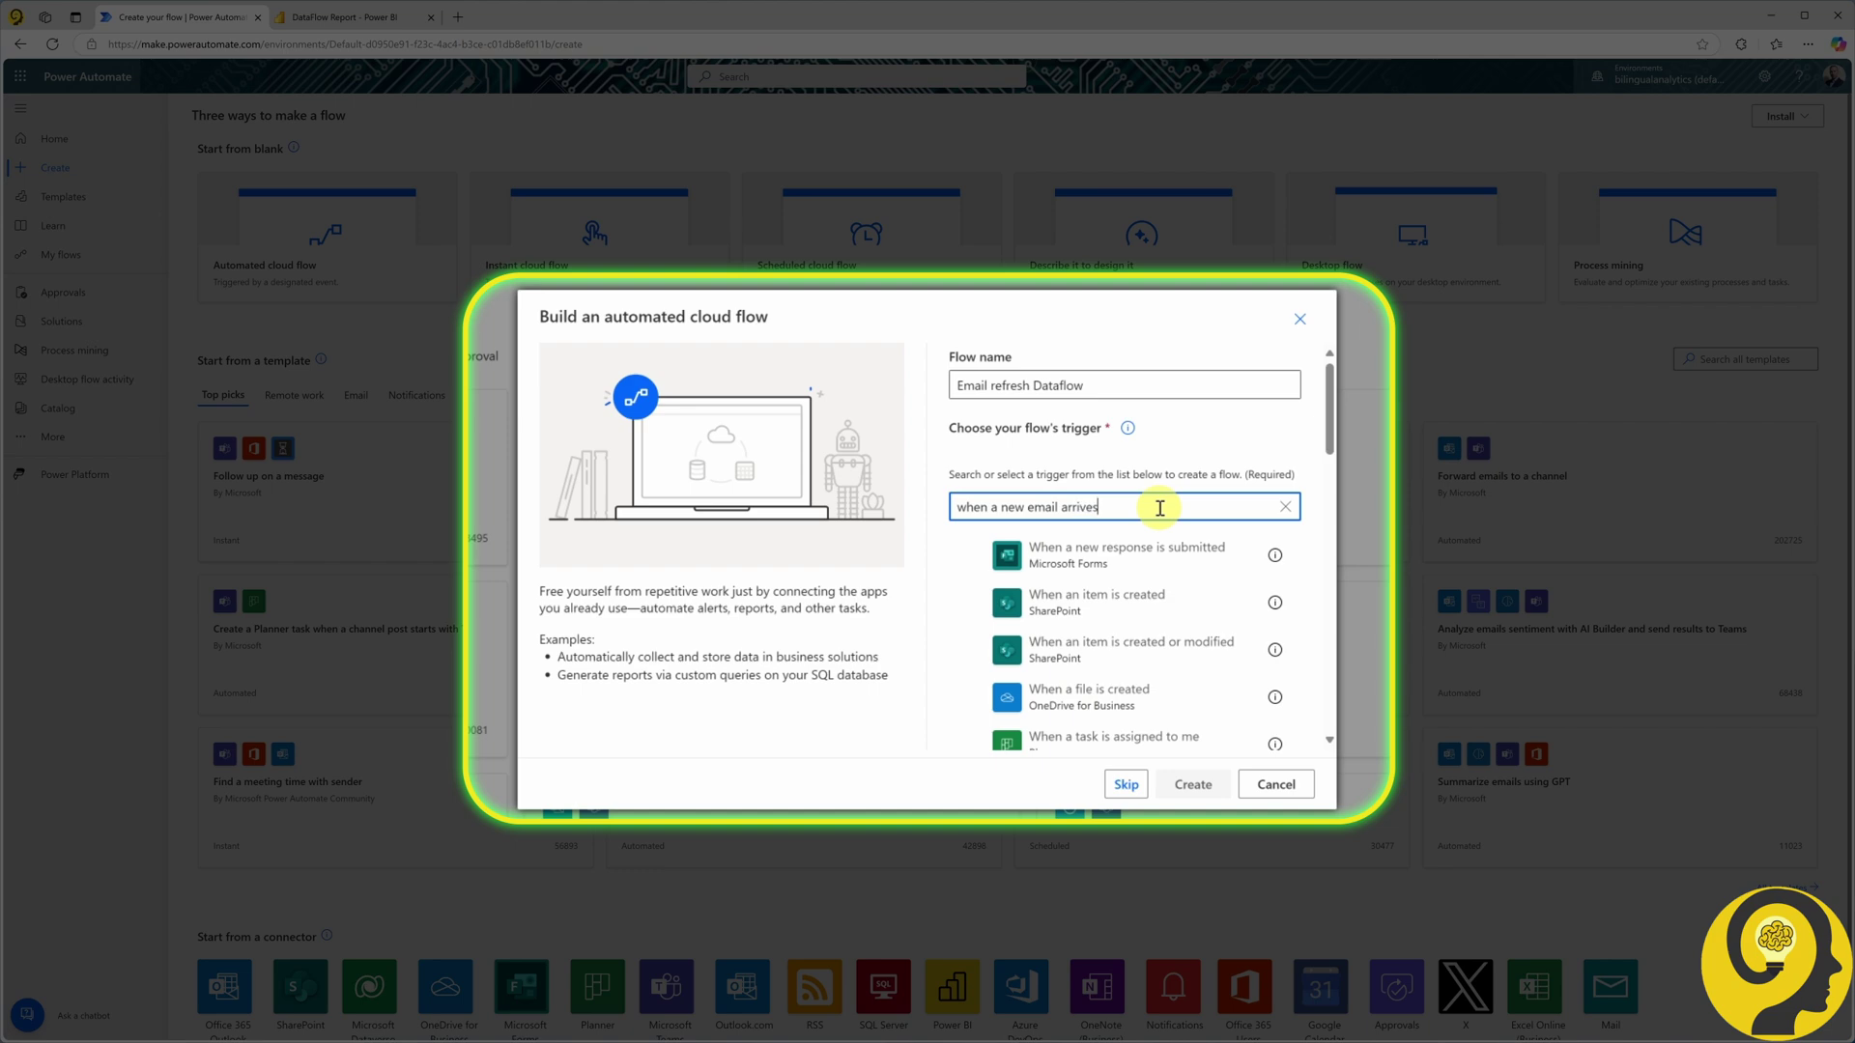
left_click(1097, 607)
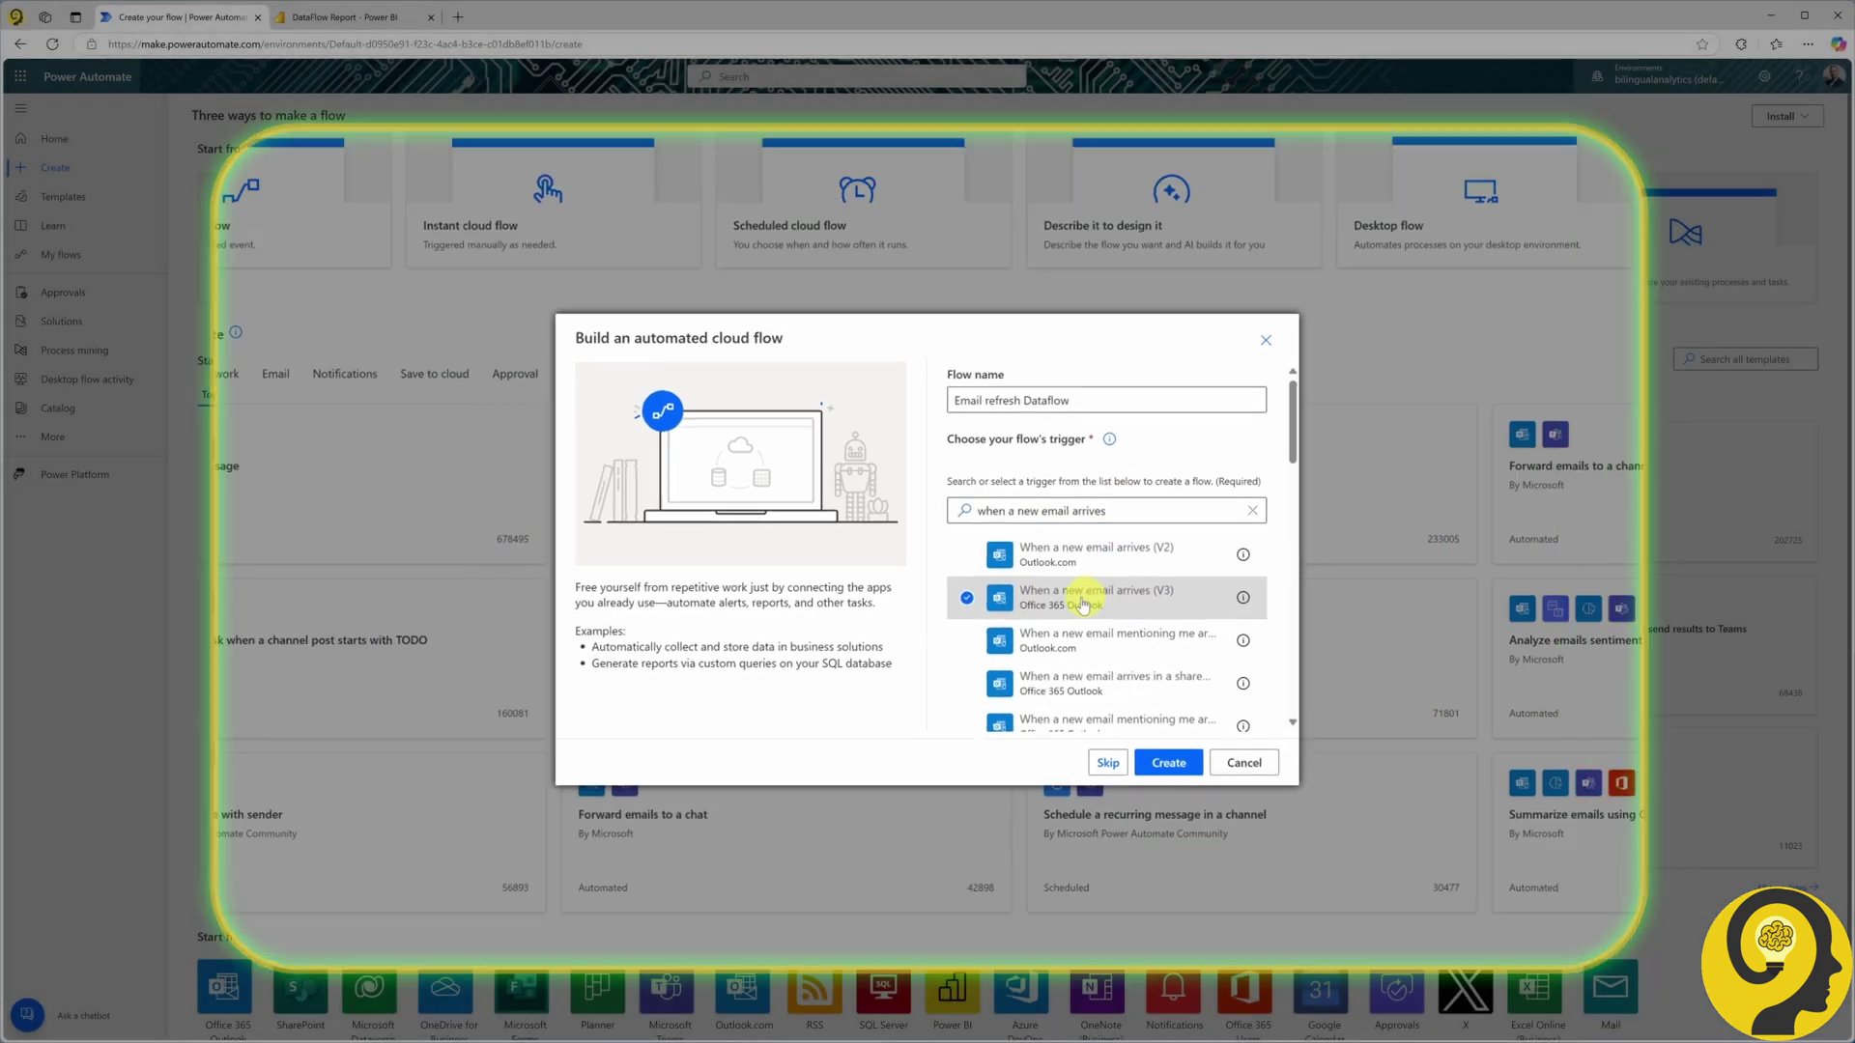
left_click(1168, 762)
- Set the email trigger's Subject Filter to 'Data Processing is Done'
left_click(50, 933)
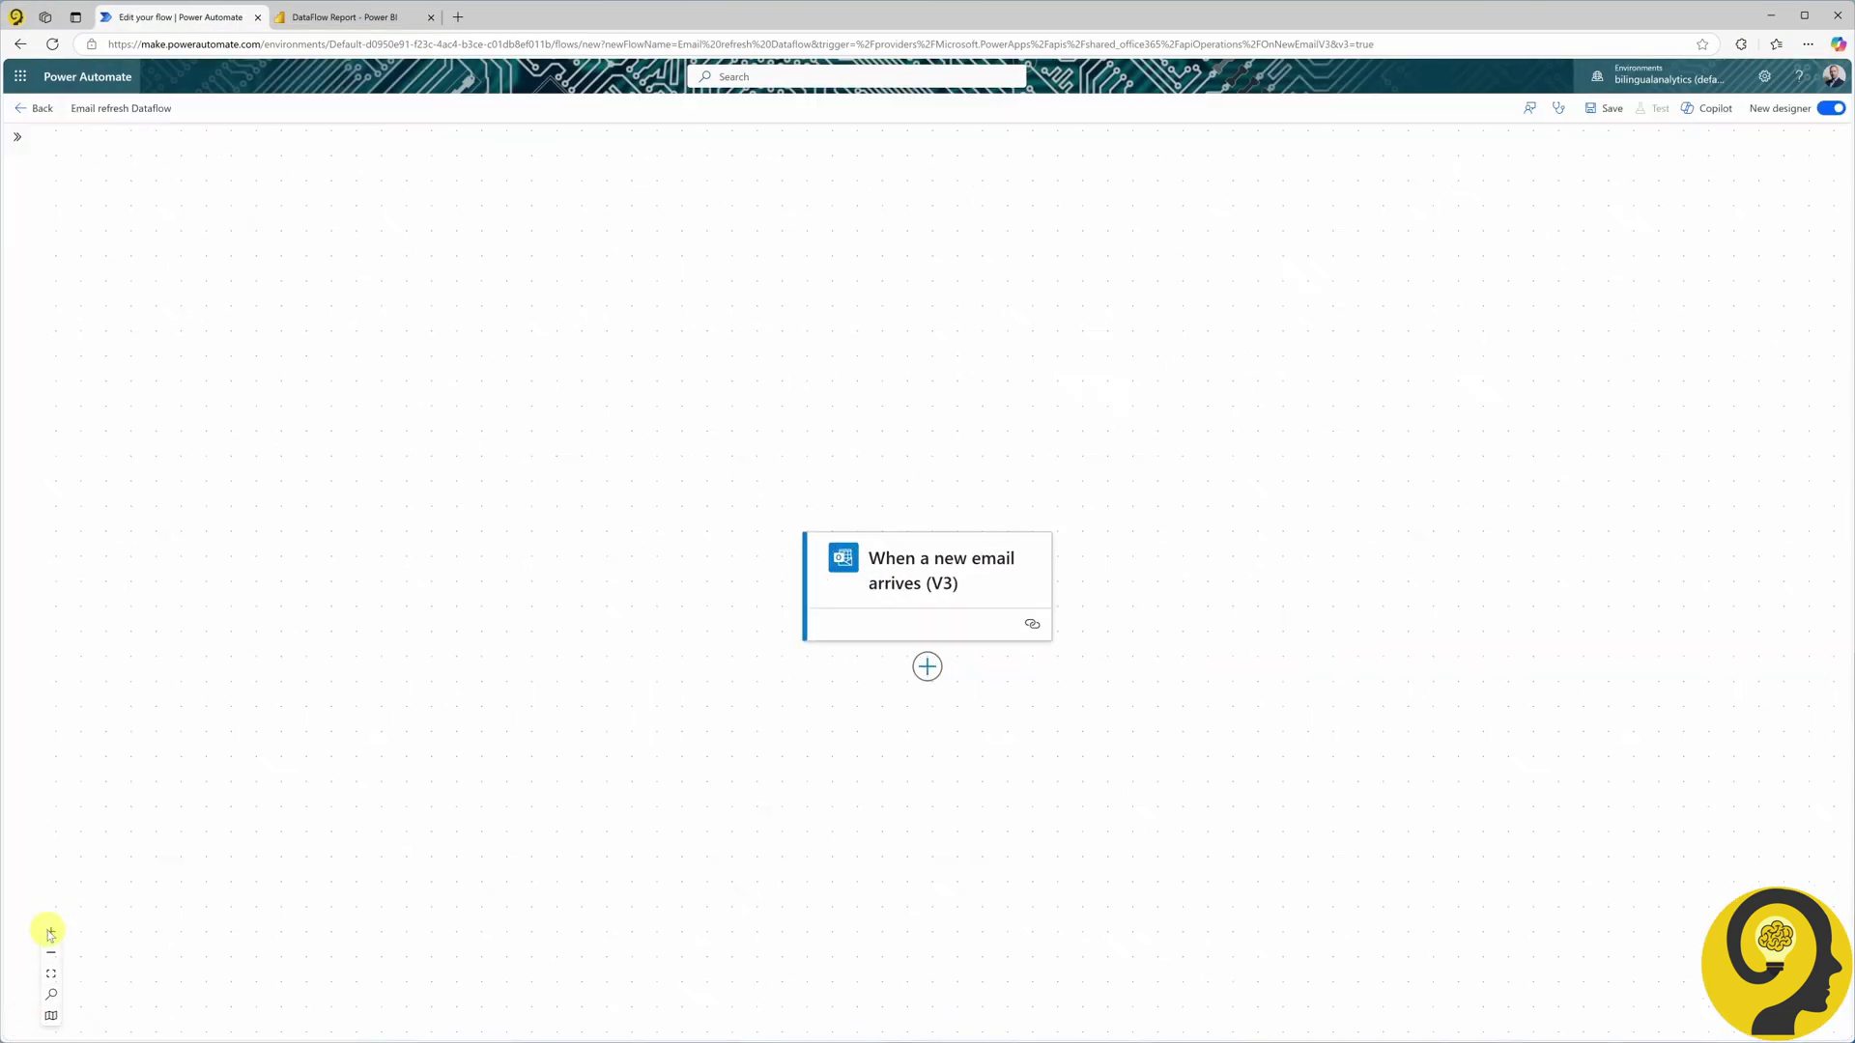
left_click(848, 580)
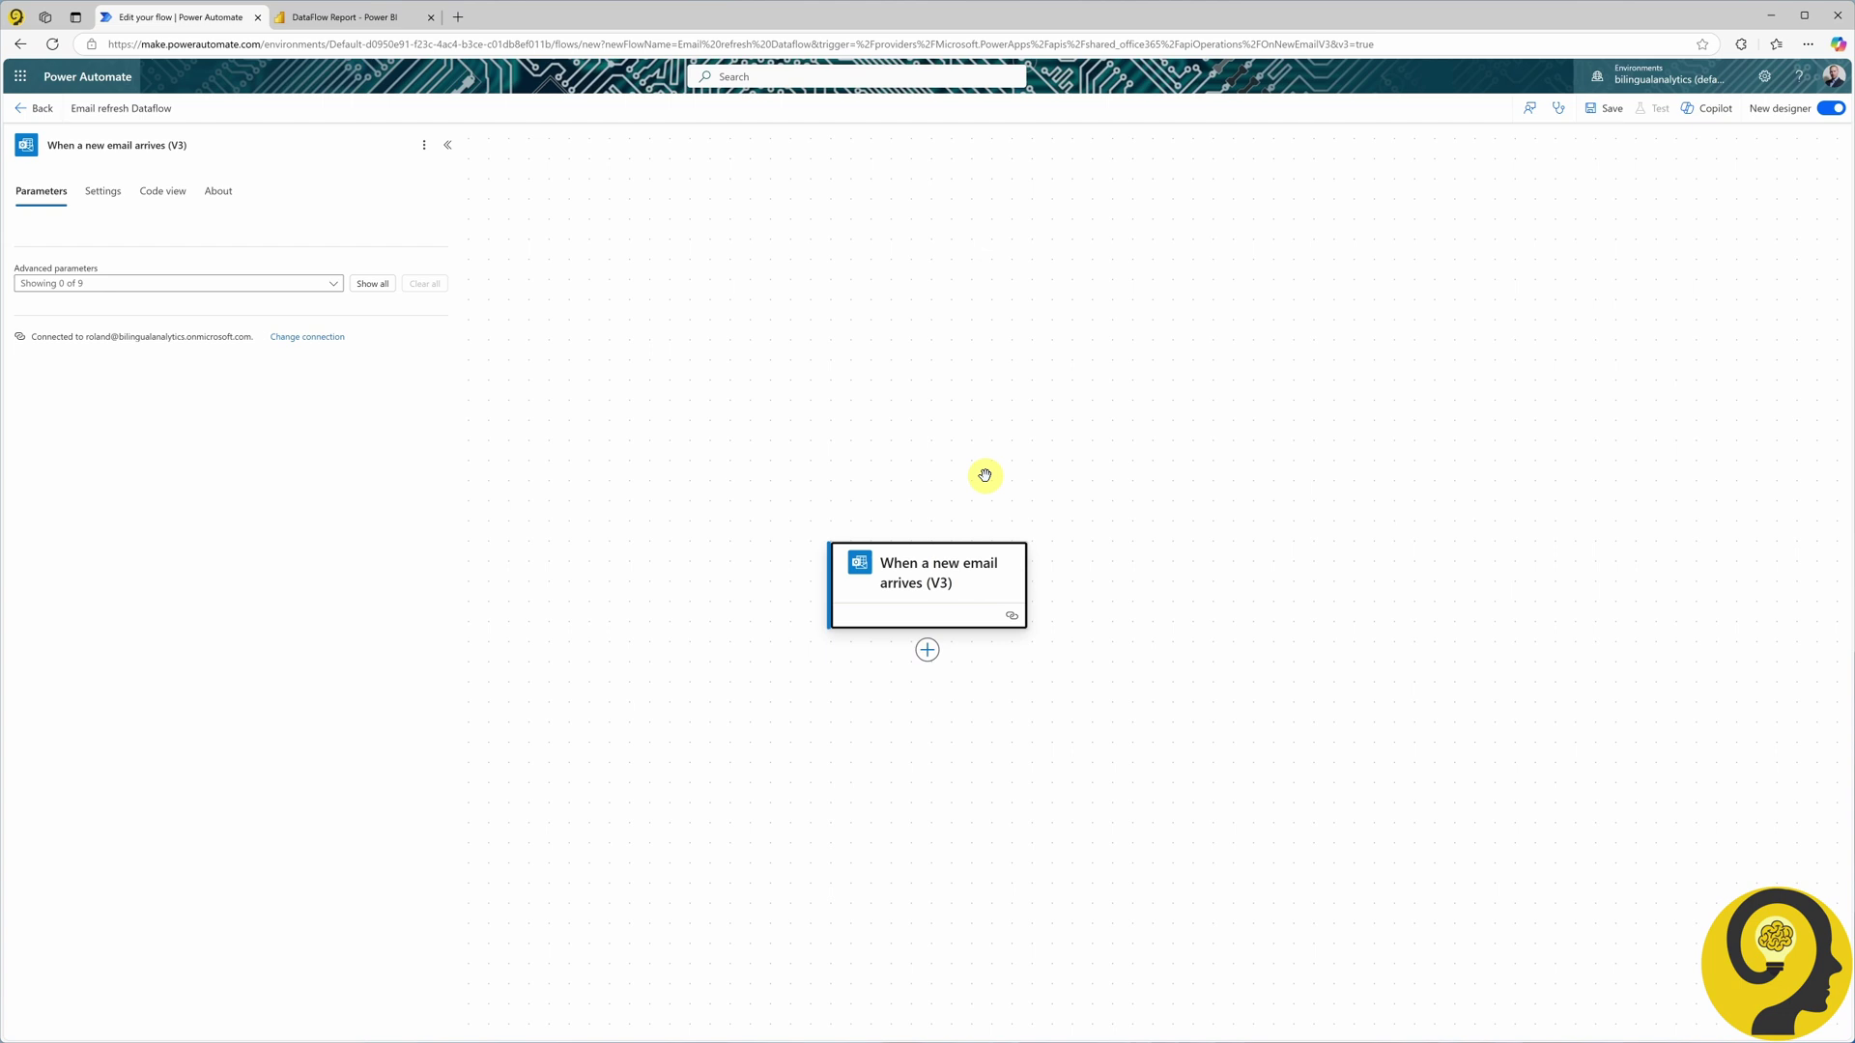
left_click(372, 283)
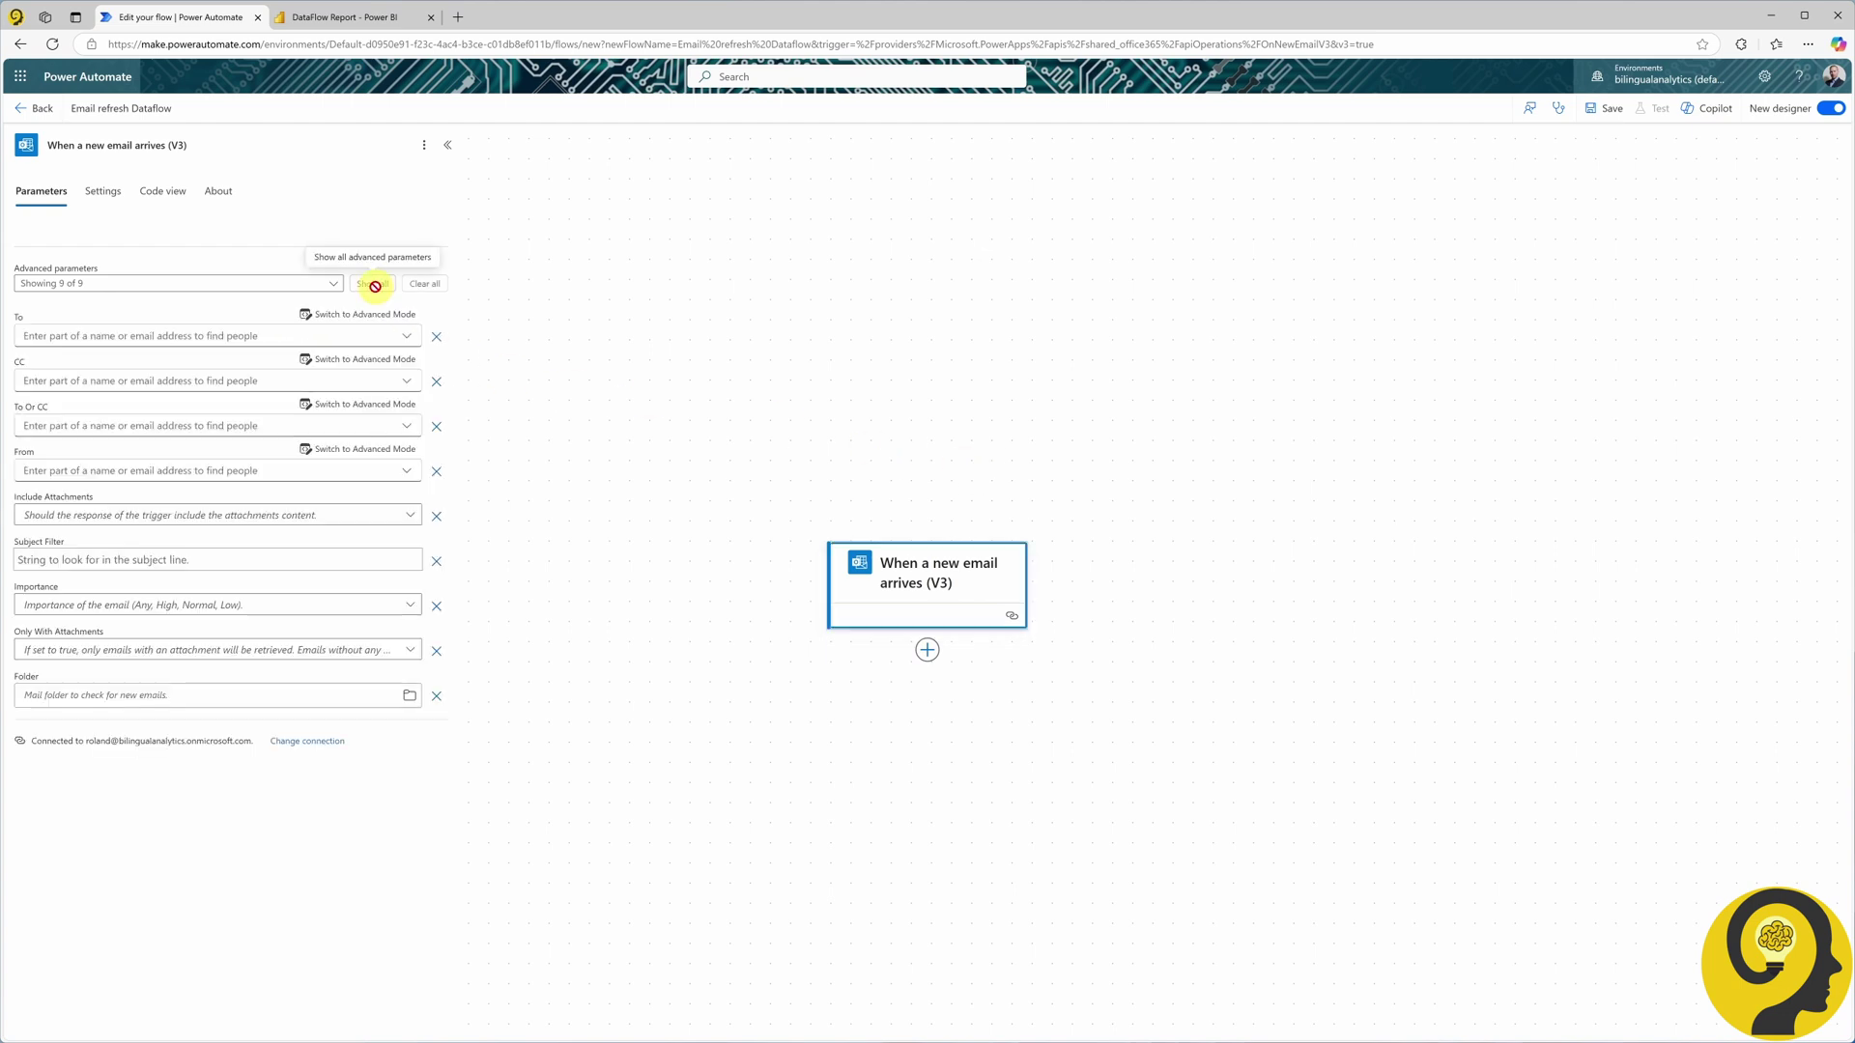
left_click(74, 558)
type("Data ")
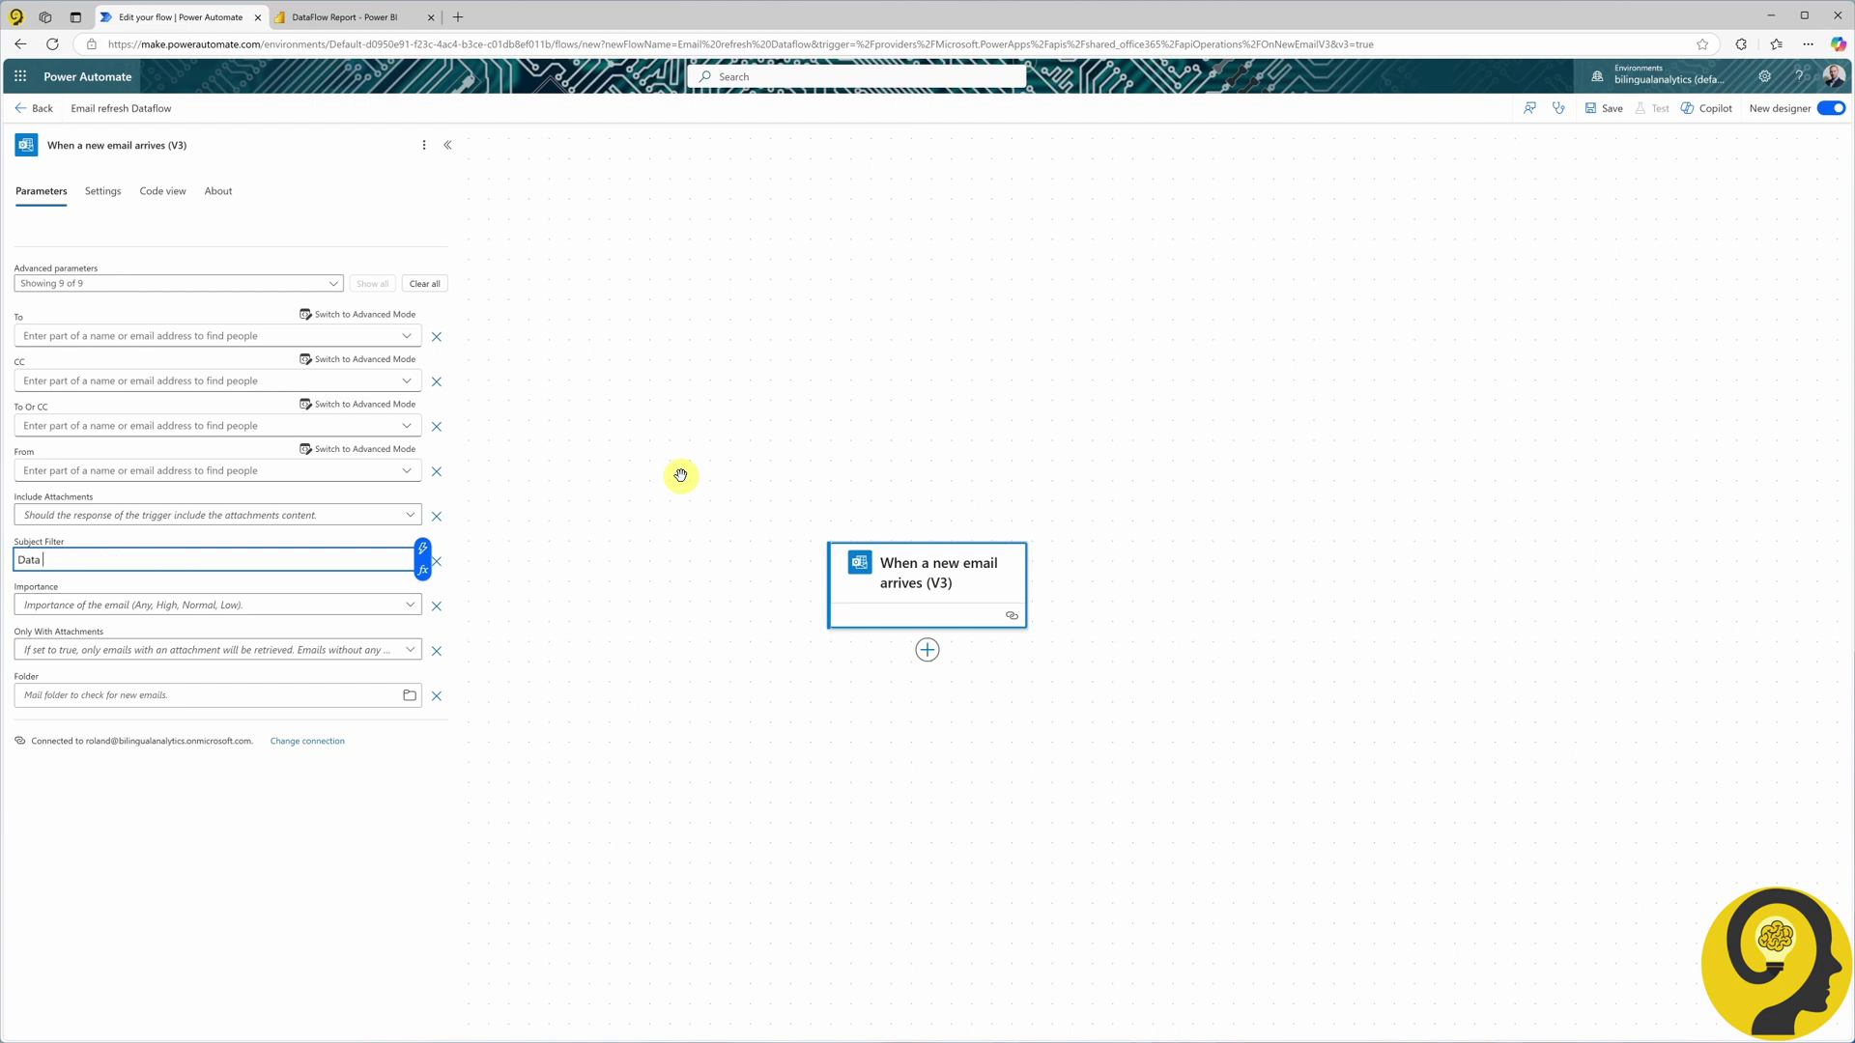
type("Processing is Done")
left_click(928, 649)
- Add a Refresh a dataflow action after the email trigger
left_click(1014, 650)
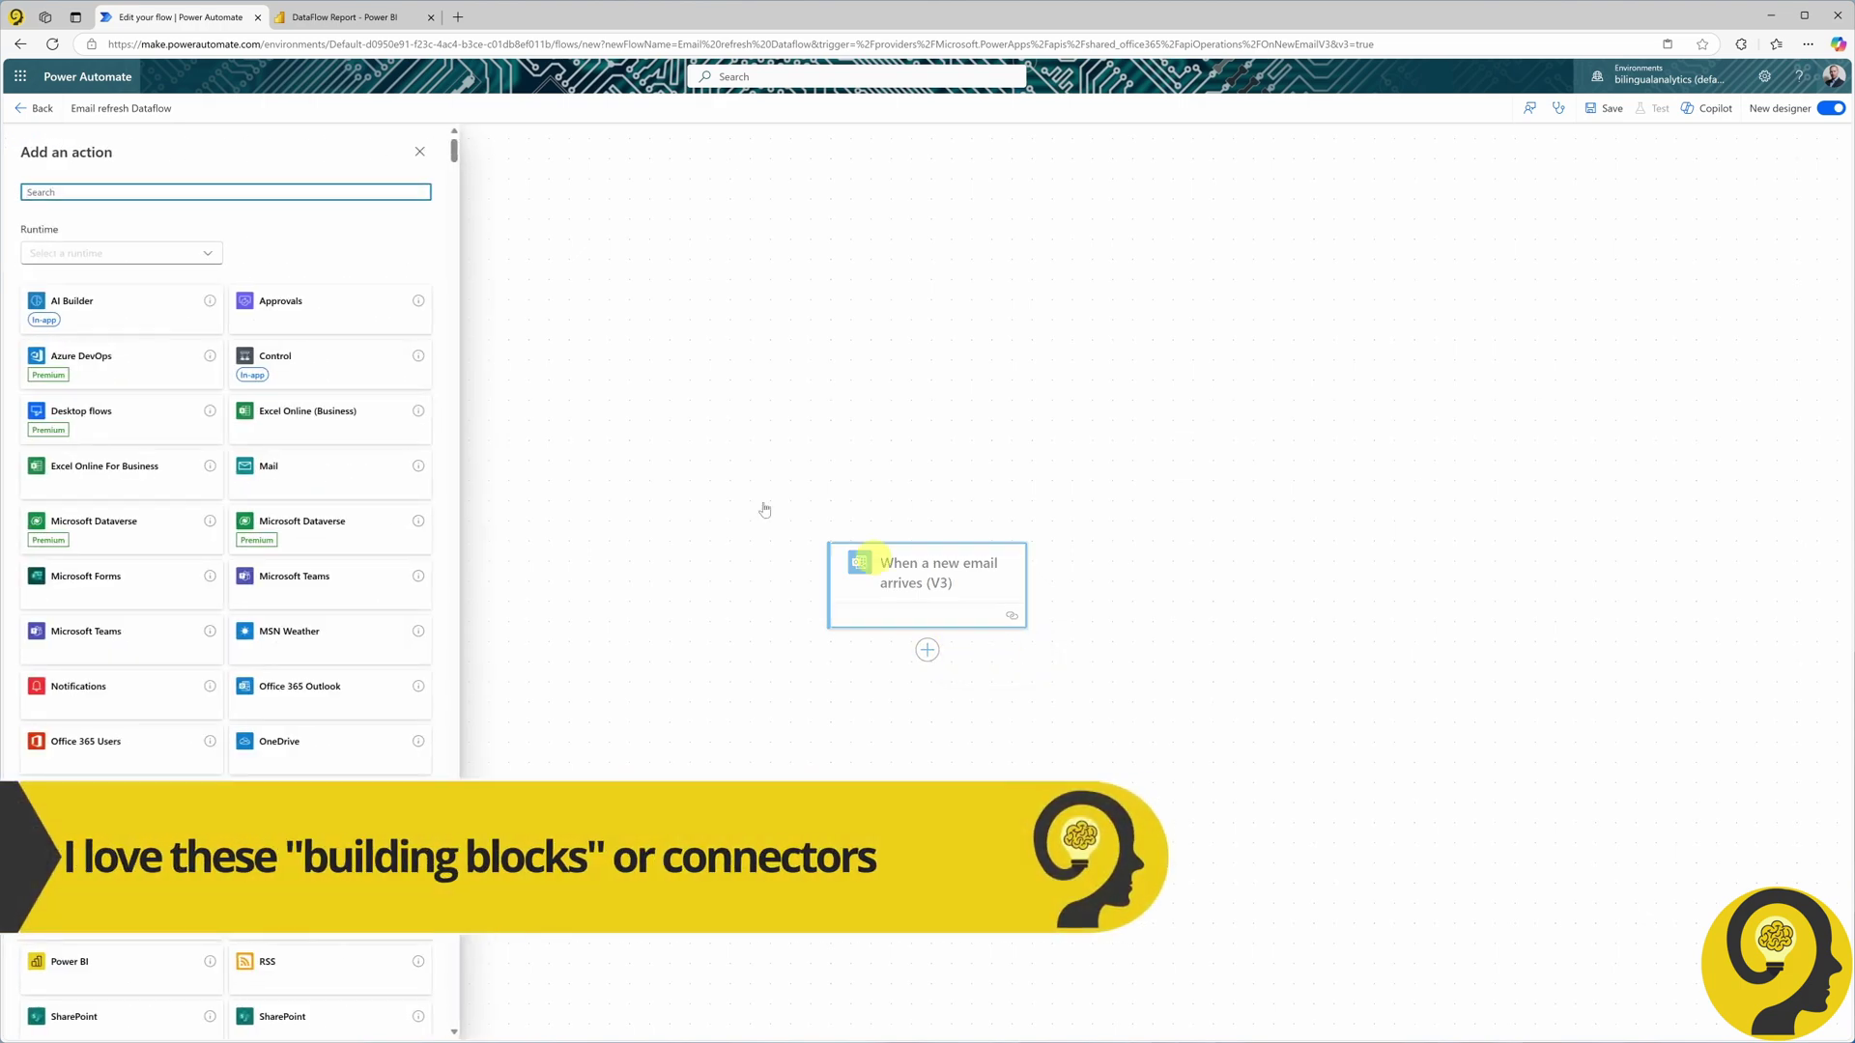
type("refresh a dataflo")
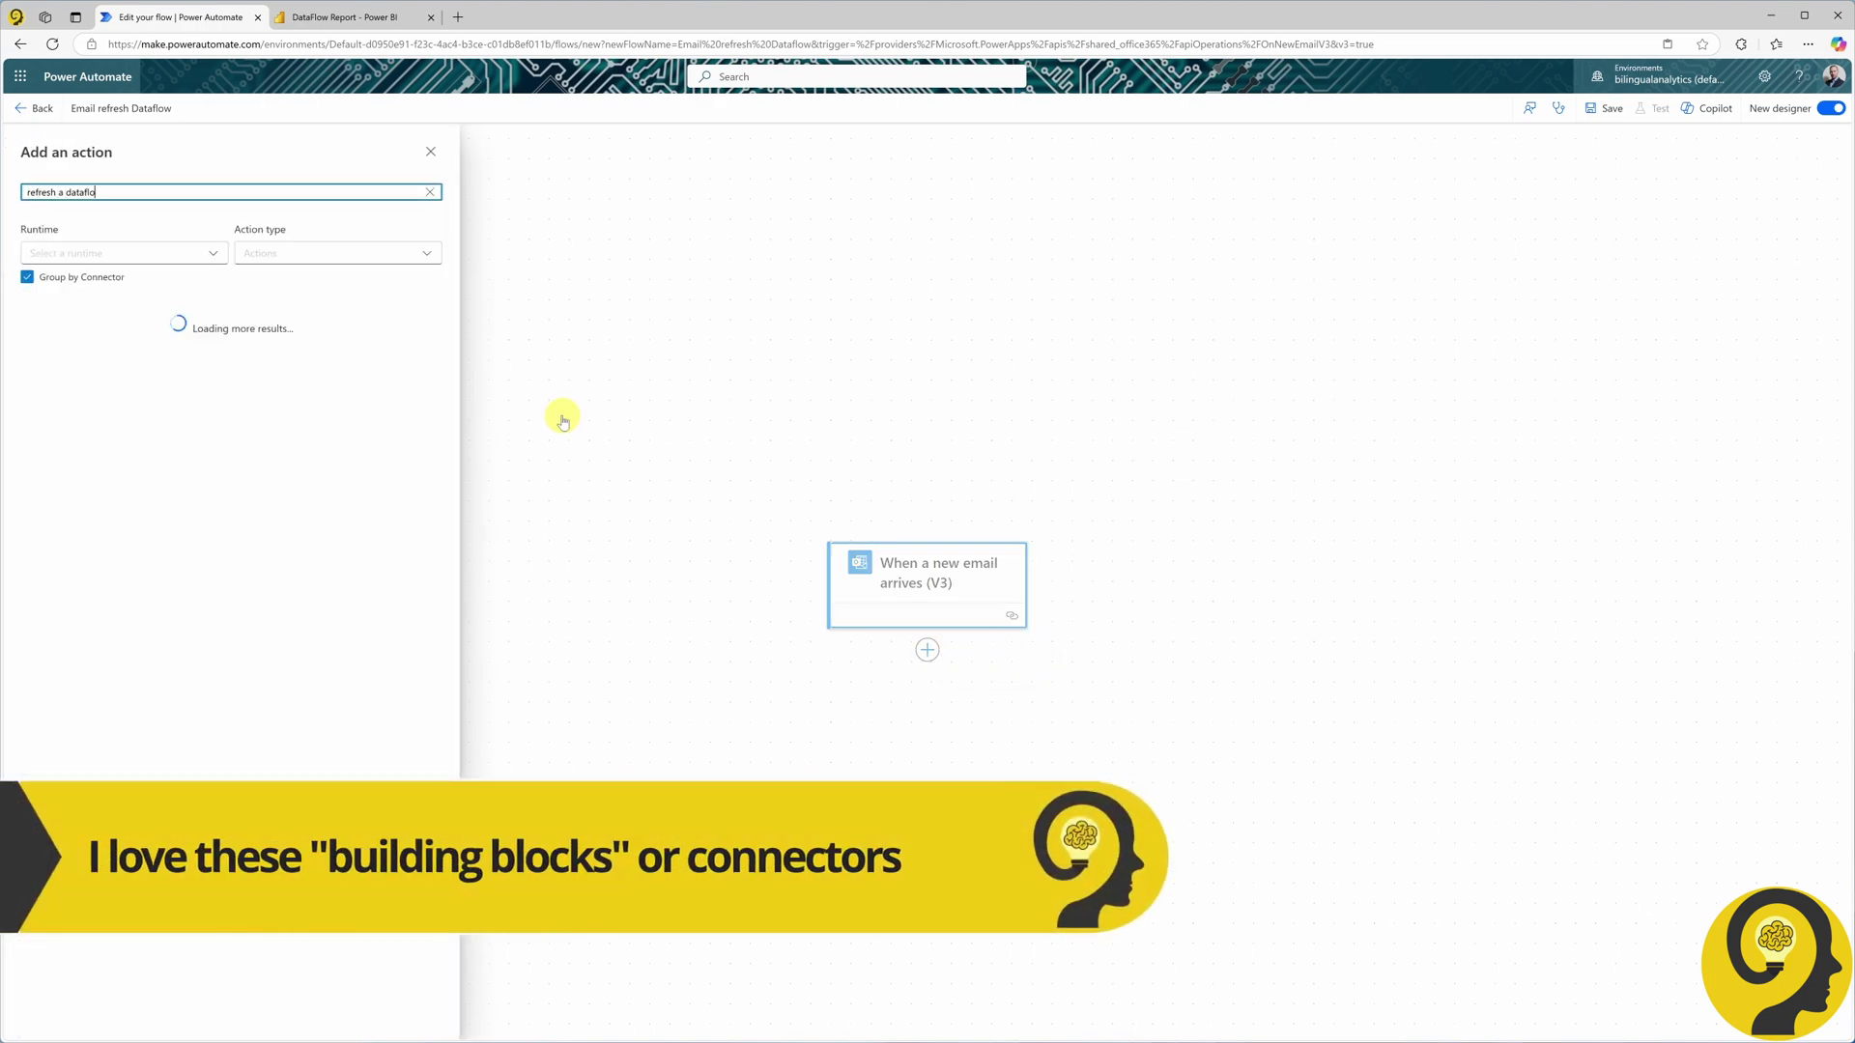
type("w")
left_click(100, 360)
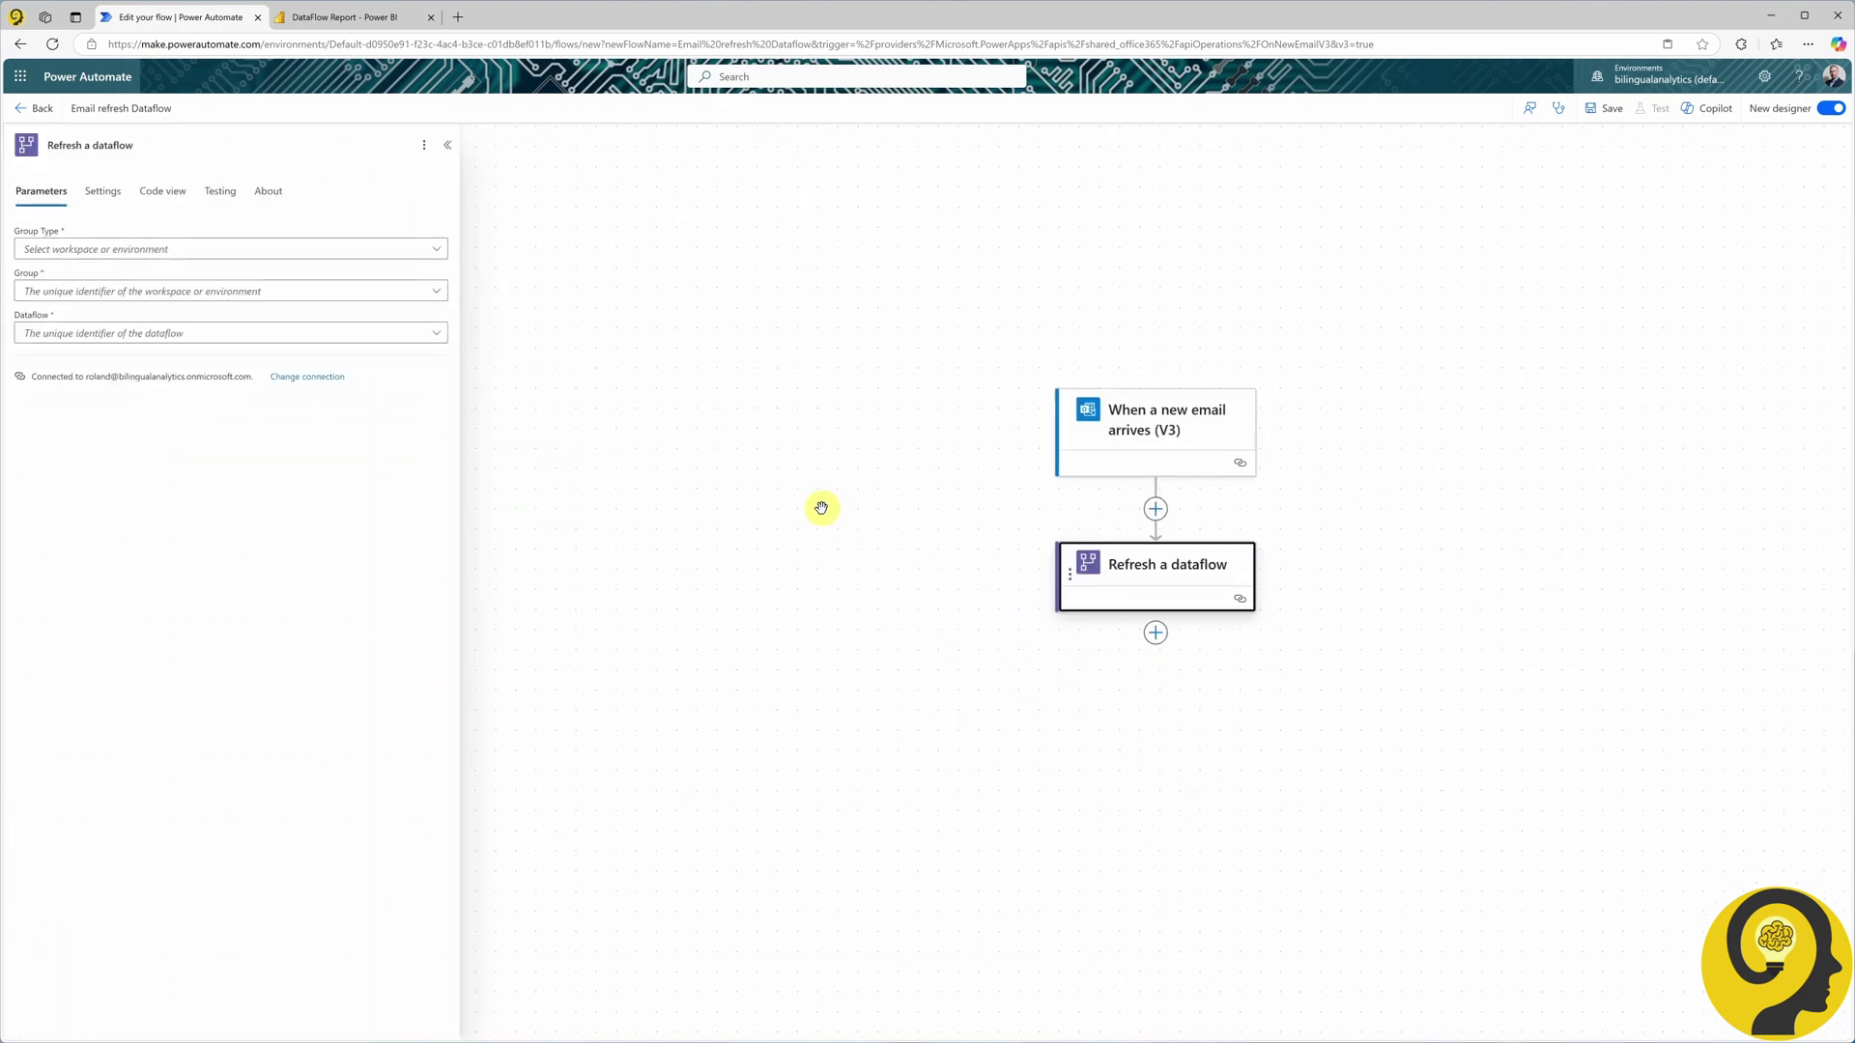
- Configure it with Workspace group type, workspace DataFlow 101 and dataflow DataFlow 101
left_click(439, 248)
left_click(148, 292)
left_click(435, 290)
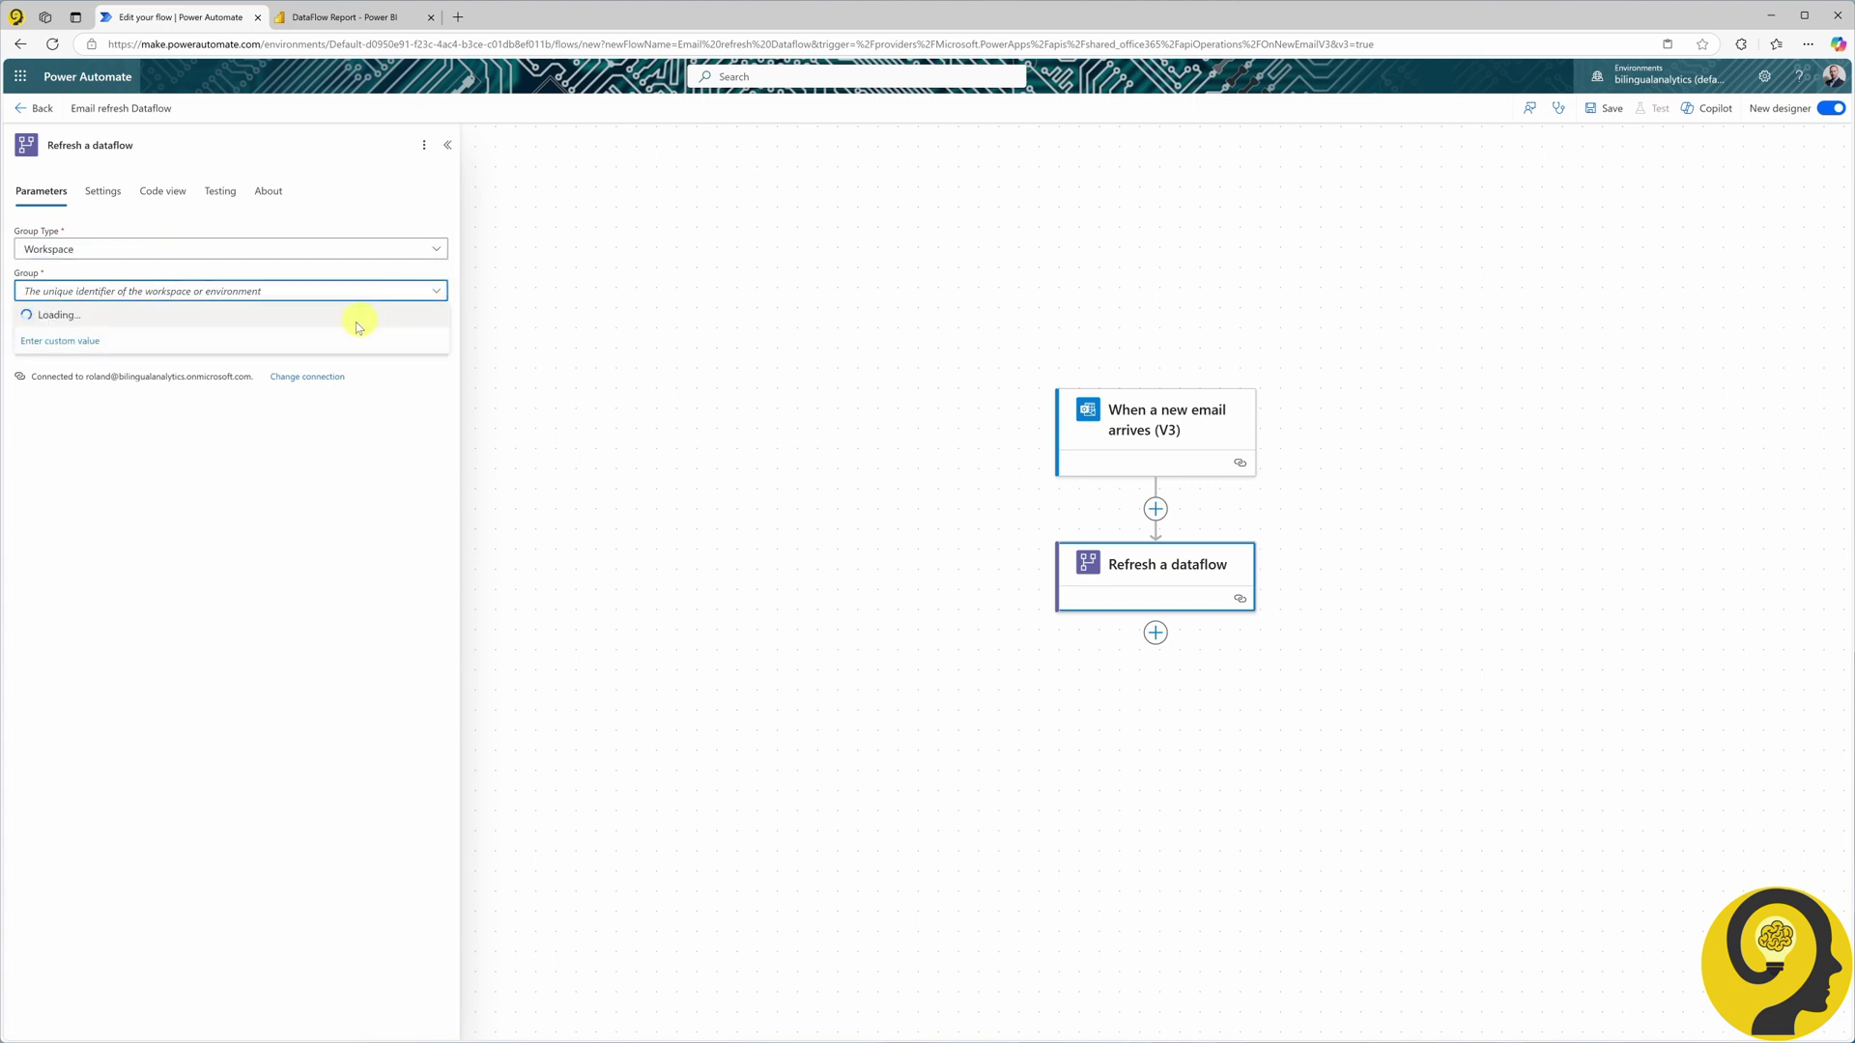
left_click(494, 632)
left_click(438, 334)
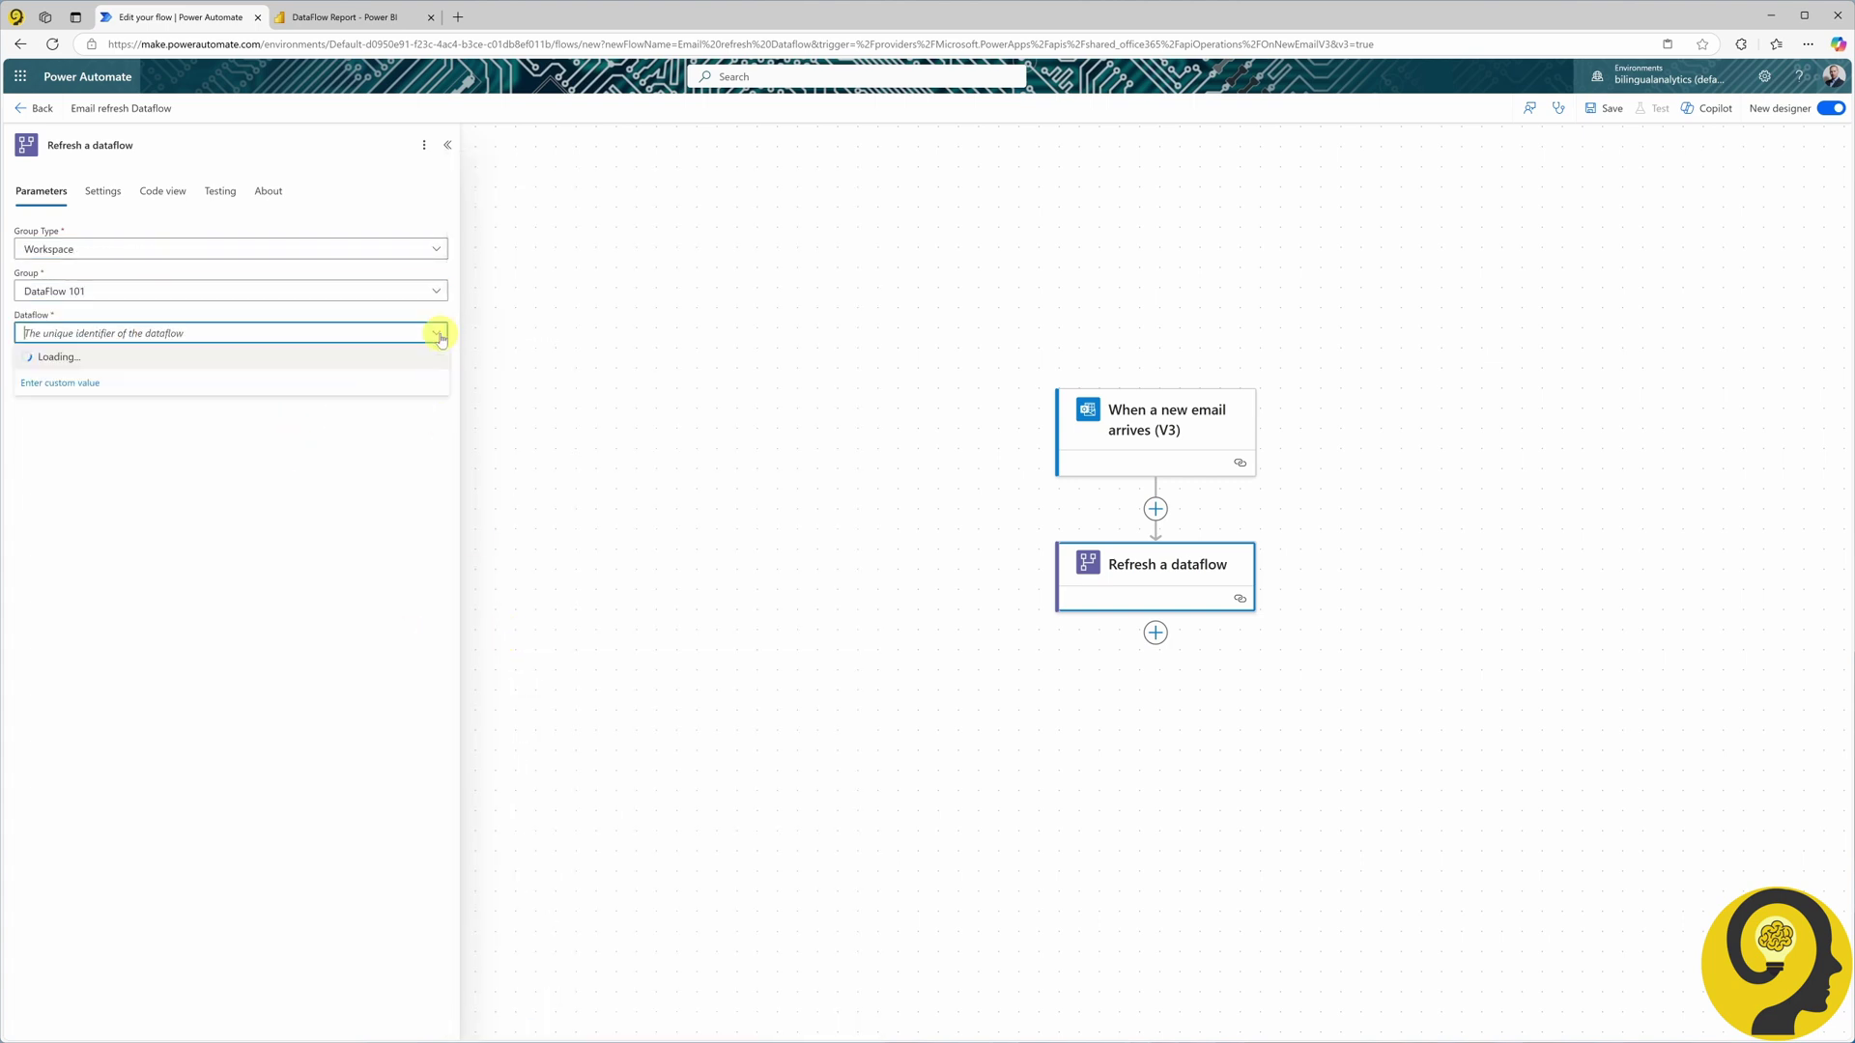
left_click(183, 405)
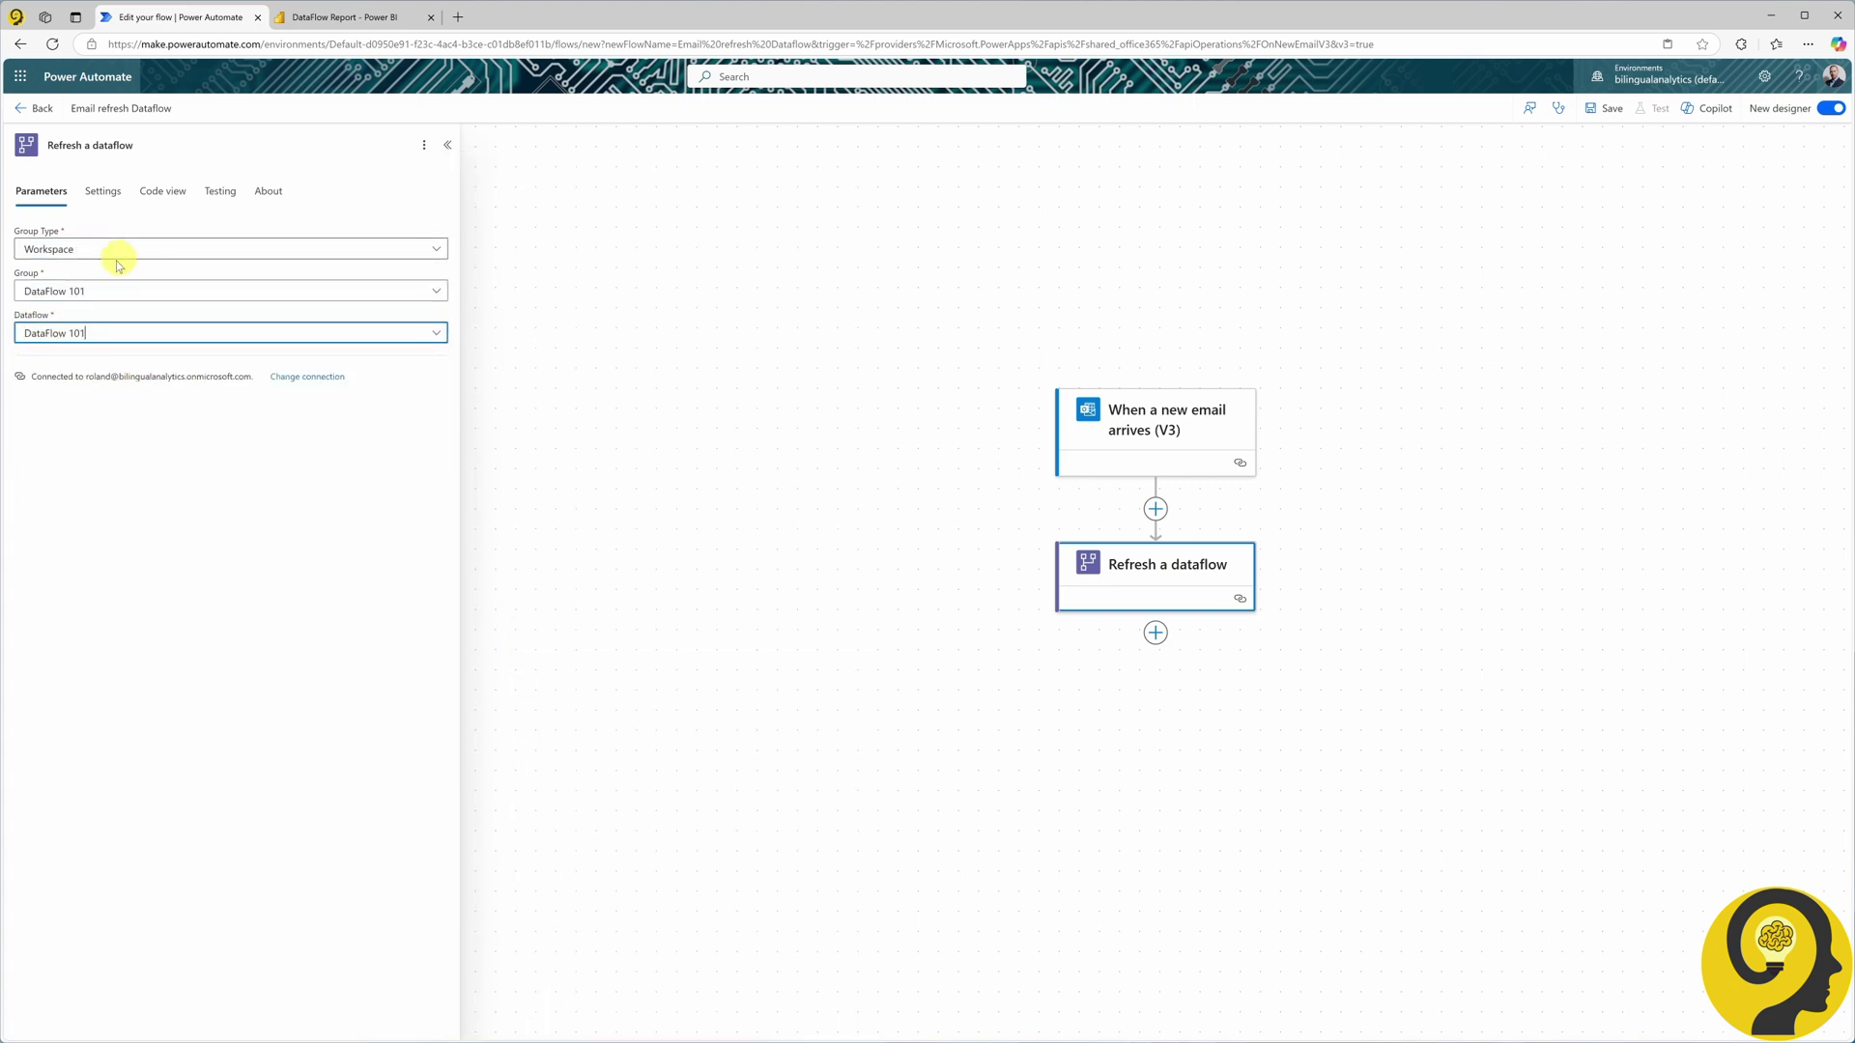
left_click_drag(904, 411, 658, 418)
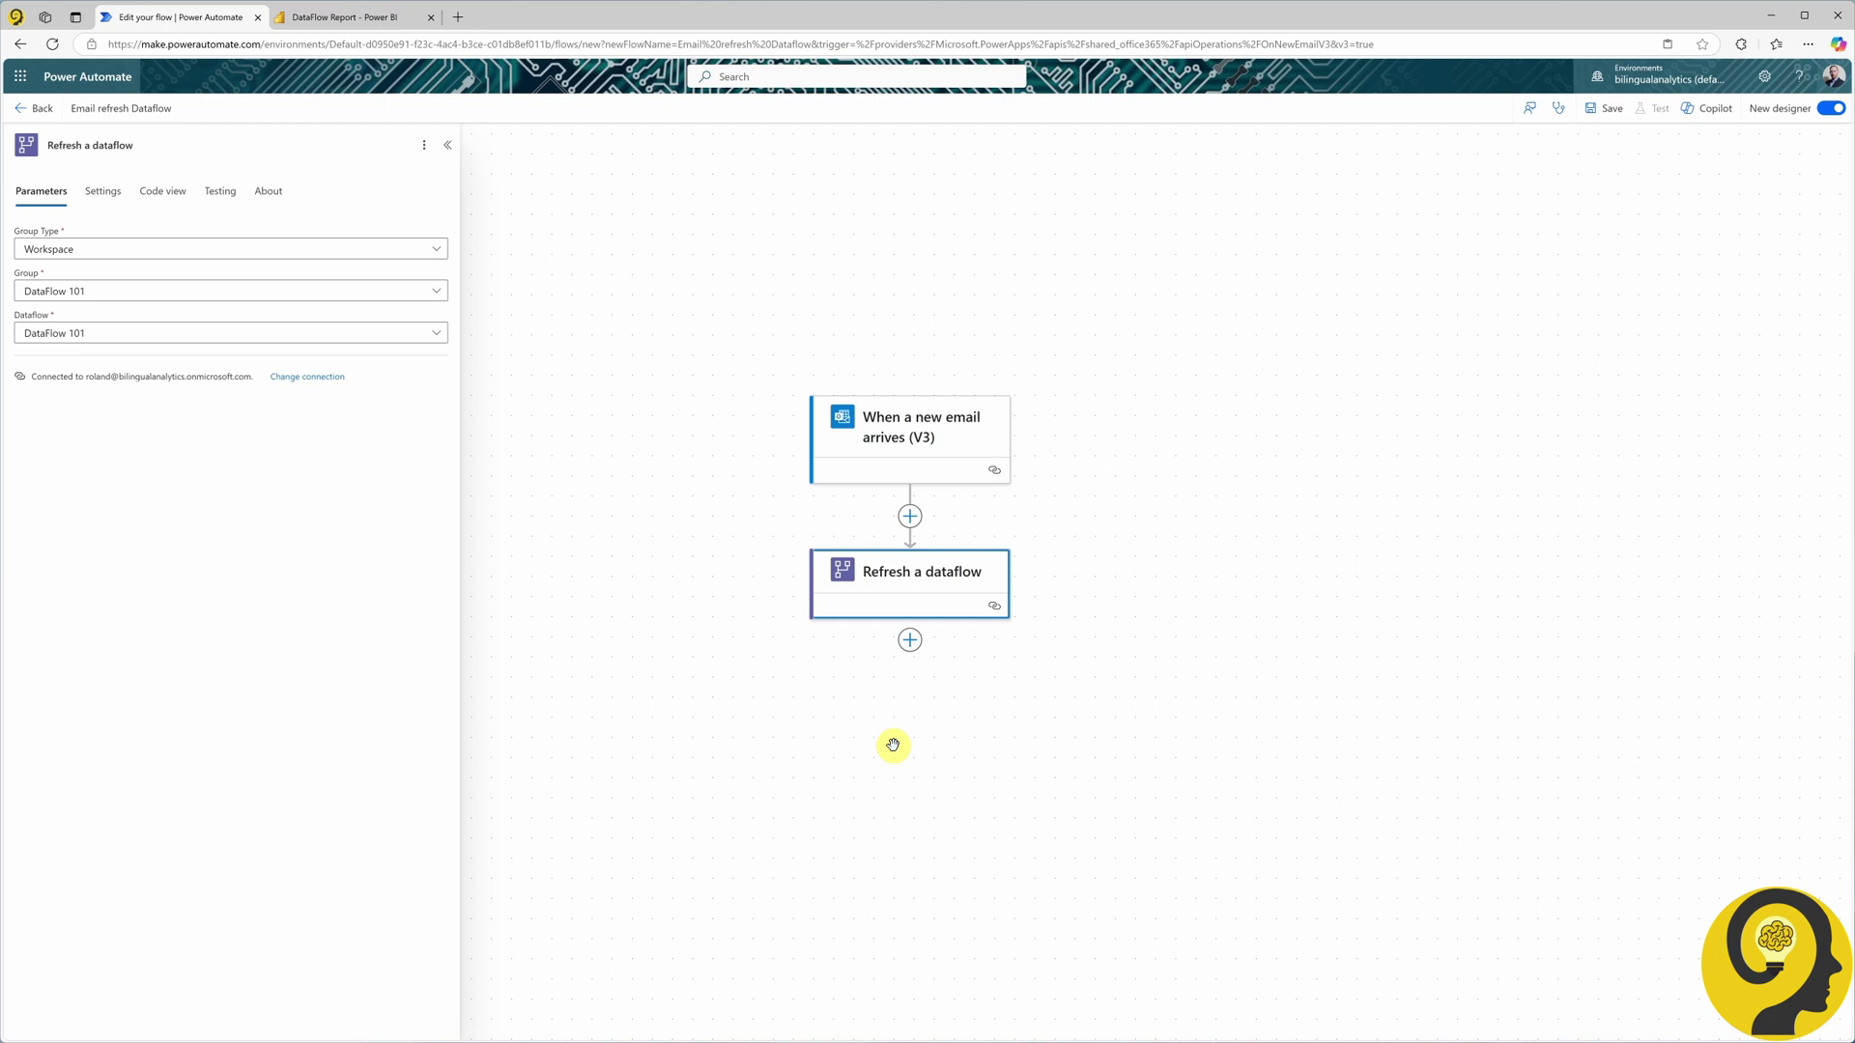
- Add the 'When a dataflow refresh completes' trigger step after the refresh, filtering 'power query' results to triggers
left_click(909, 639)
left_click(964, 641)
type("power")
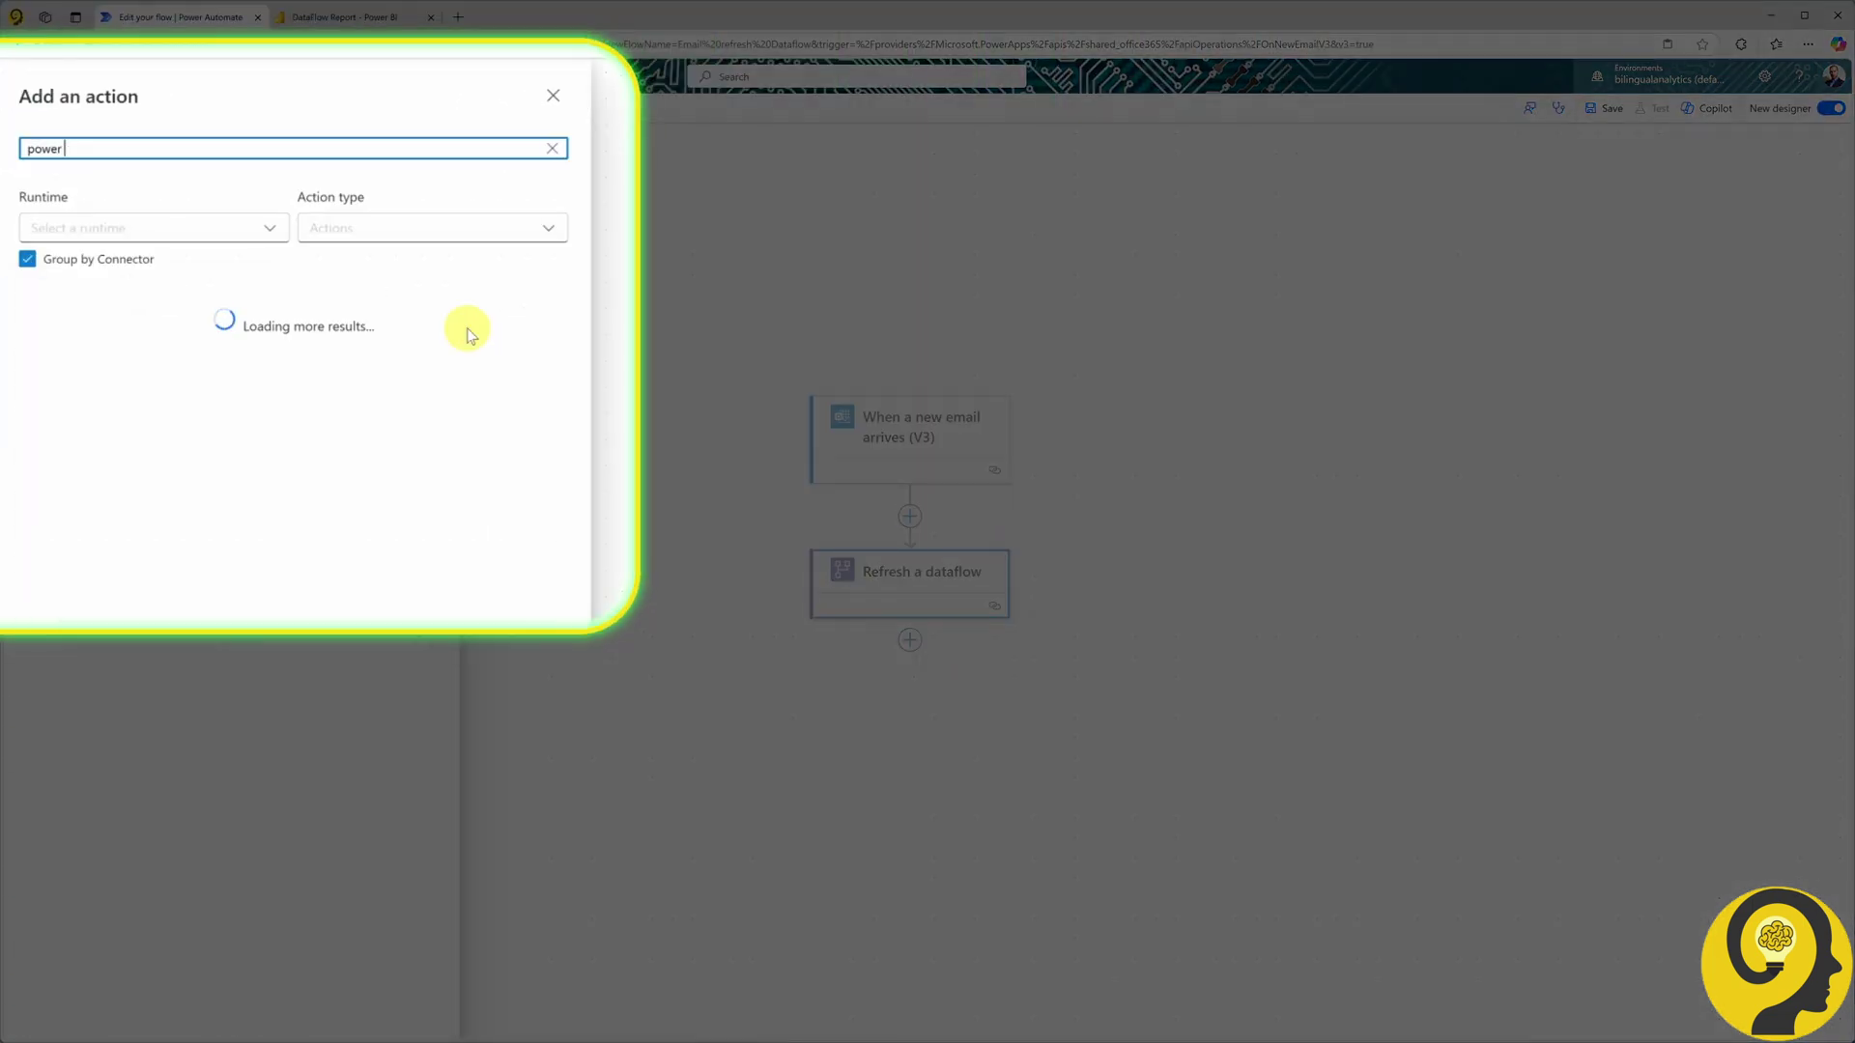
type(" query")
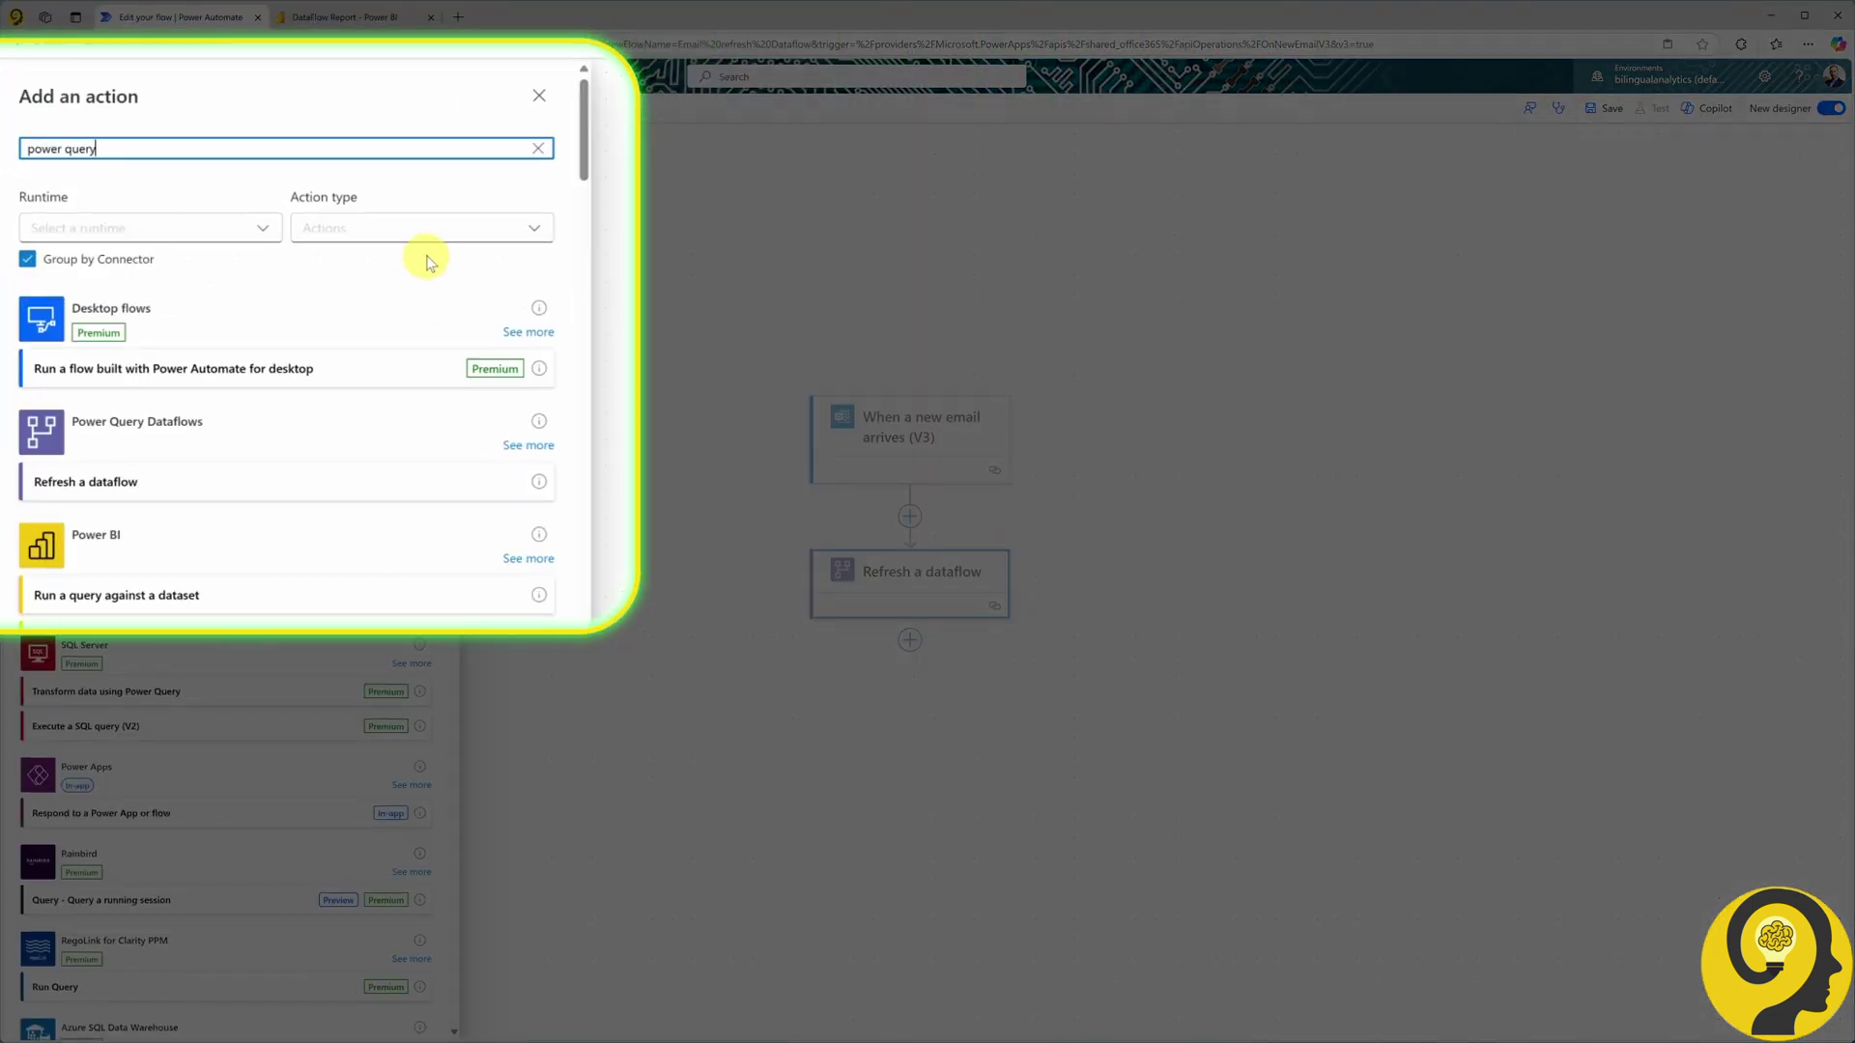
left_click(425, 237)
left_click(329, 261)
left_click(413, 230)
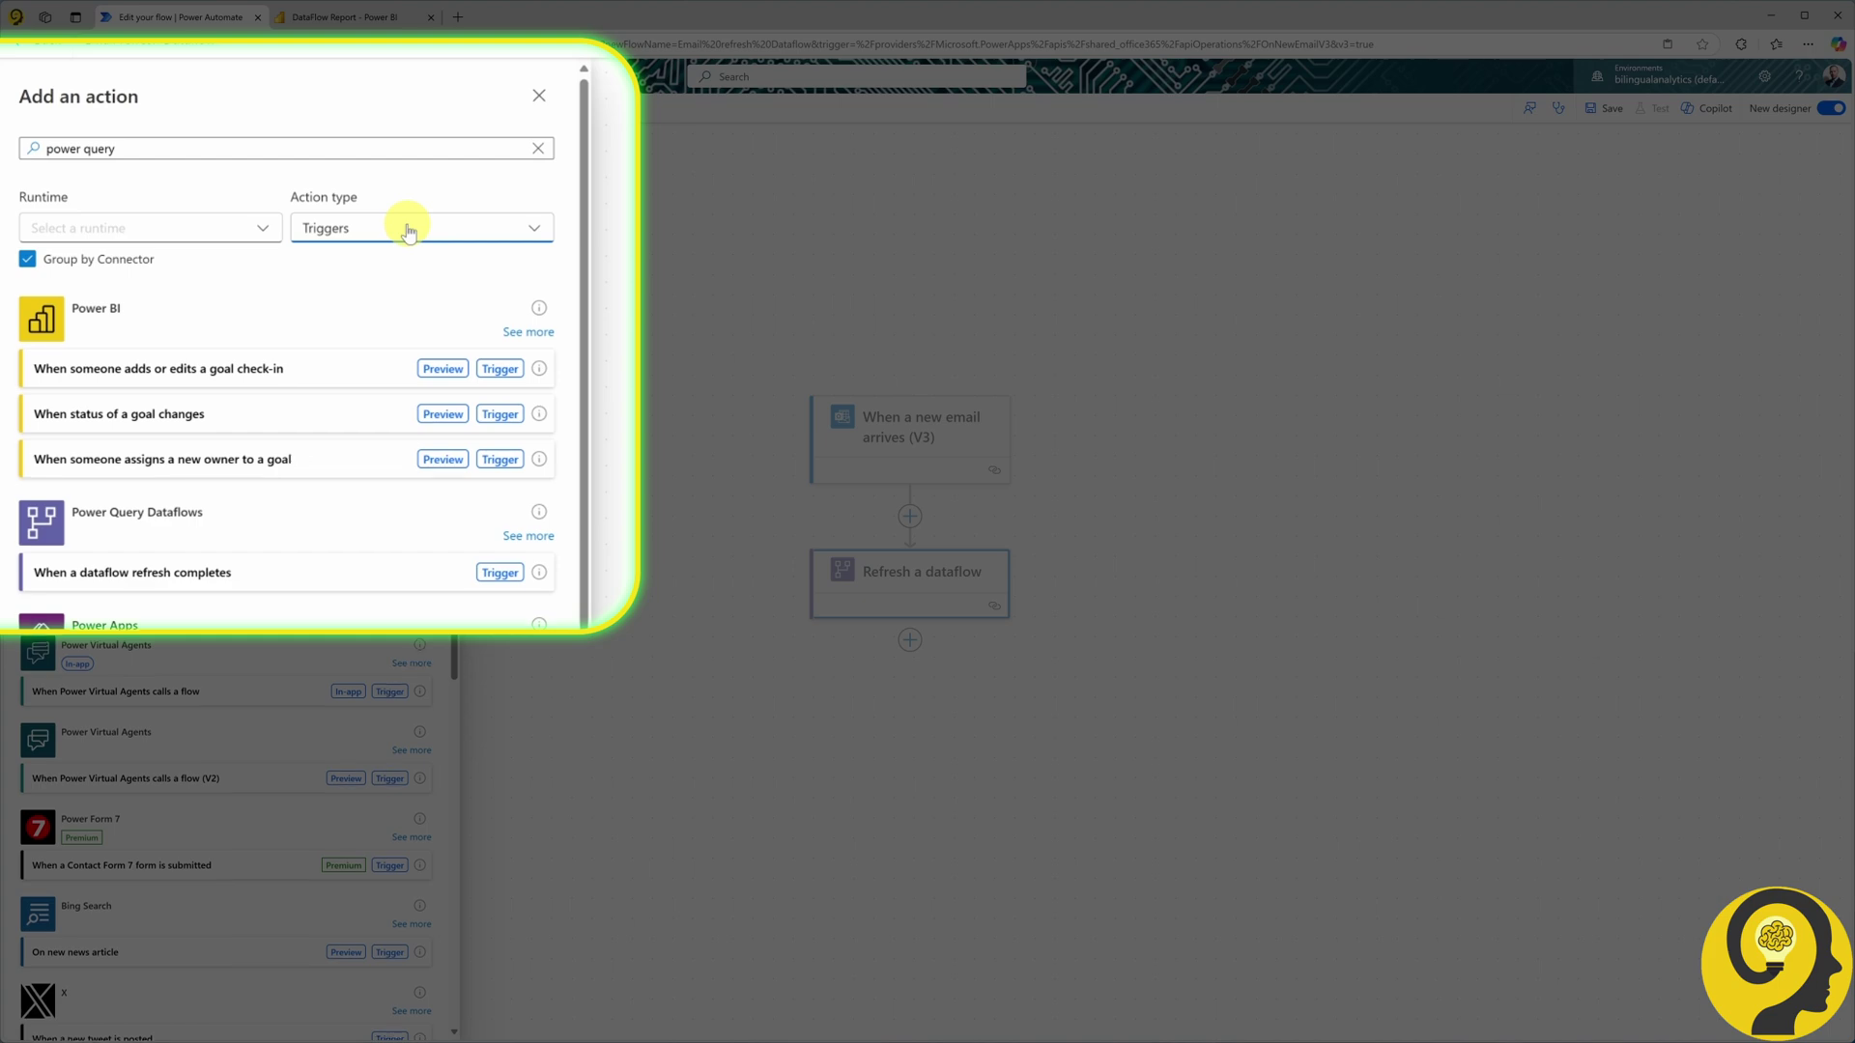
left_click(152, 572)
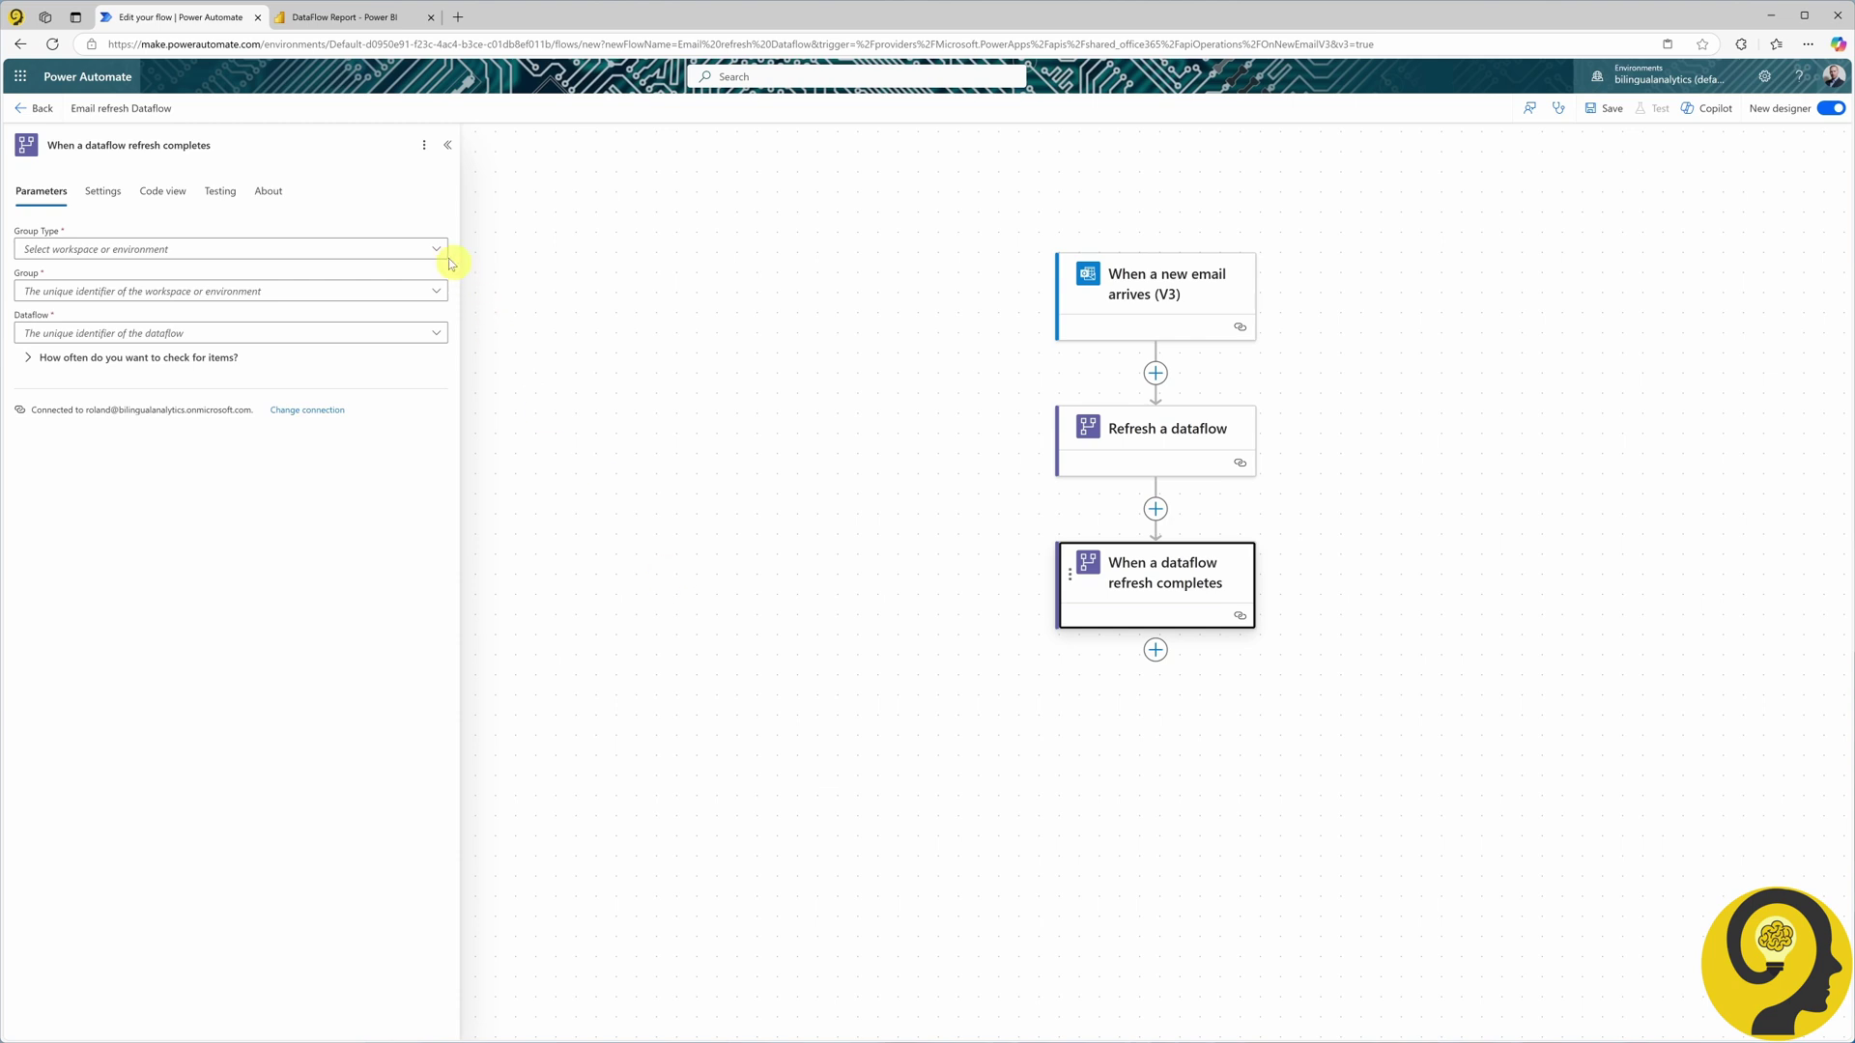
- Have it watch Workspace group type, workspace DataFlow 101 and dataflow DataFlow 101
left_click(426, 249)
left_click(373, 289)
left_click(437, 292)
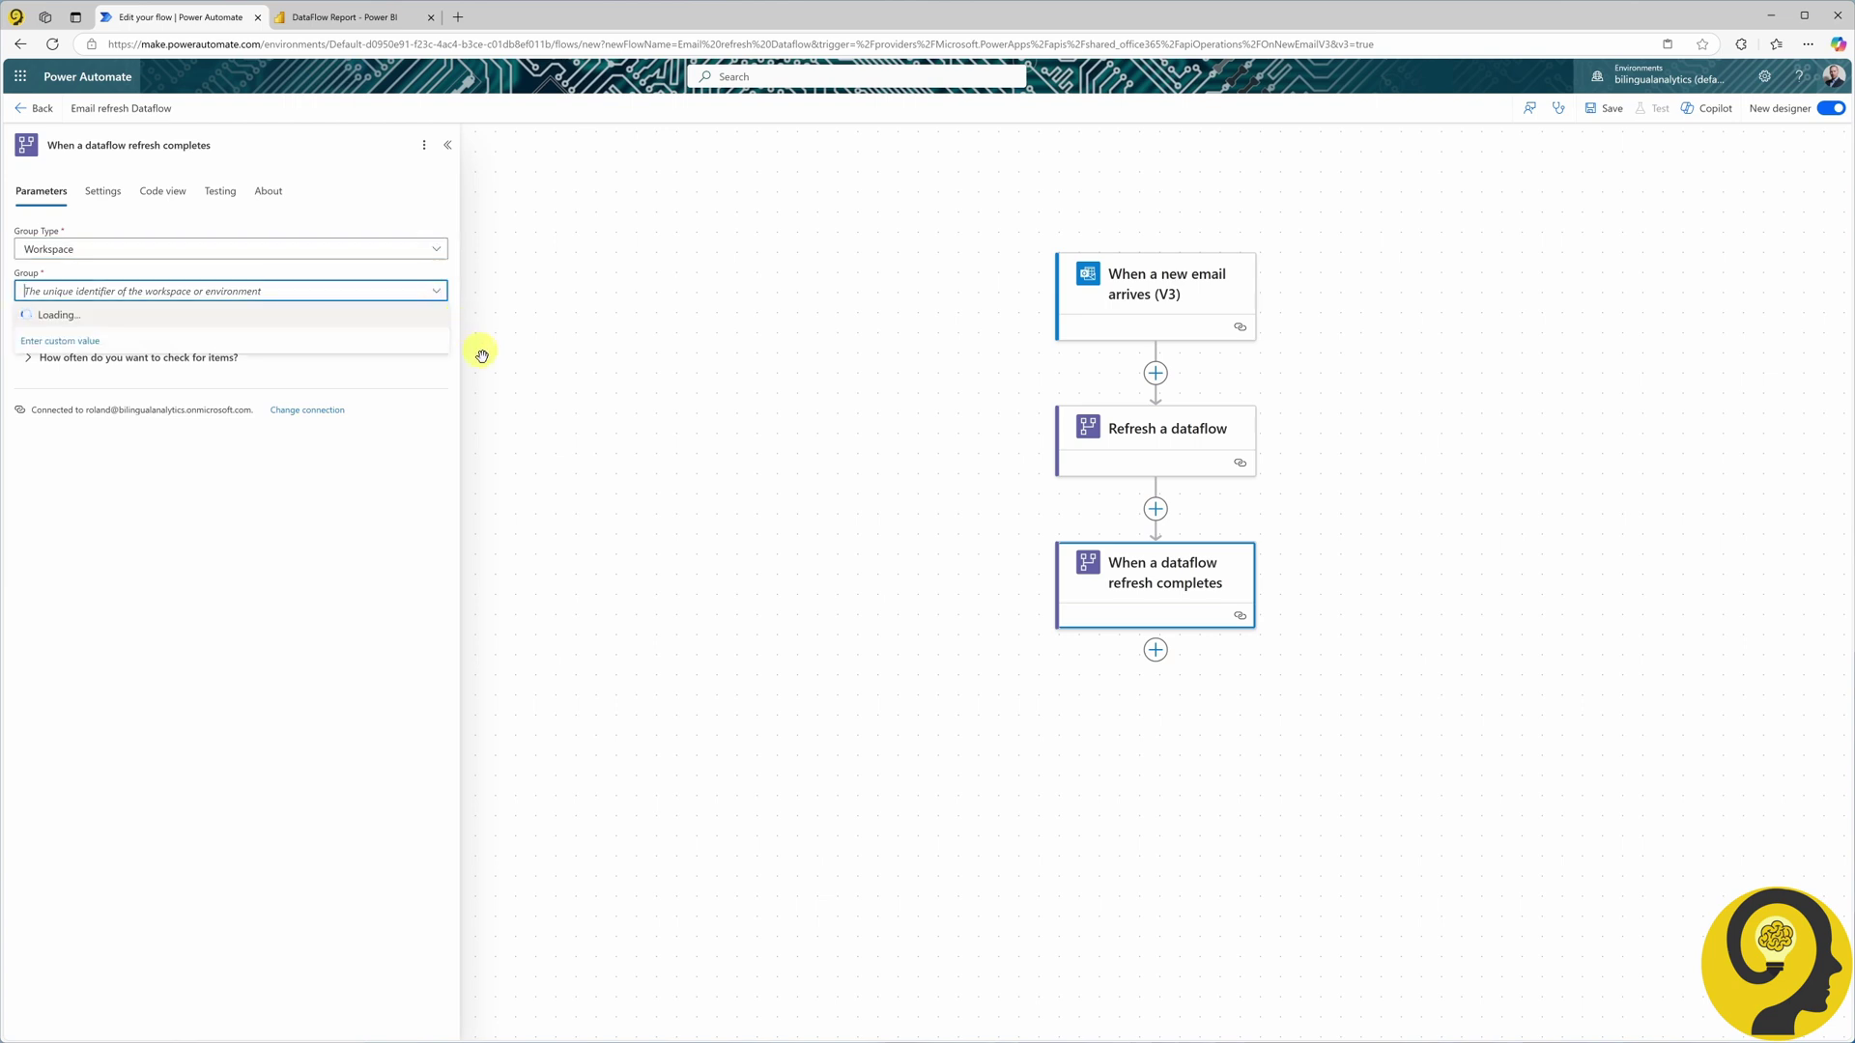
left_click(513, 629)
left_click(437, 333)
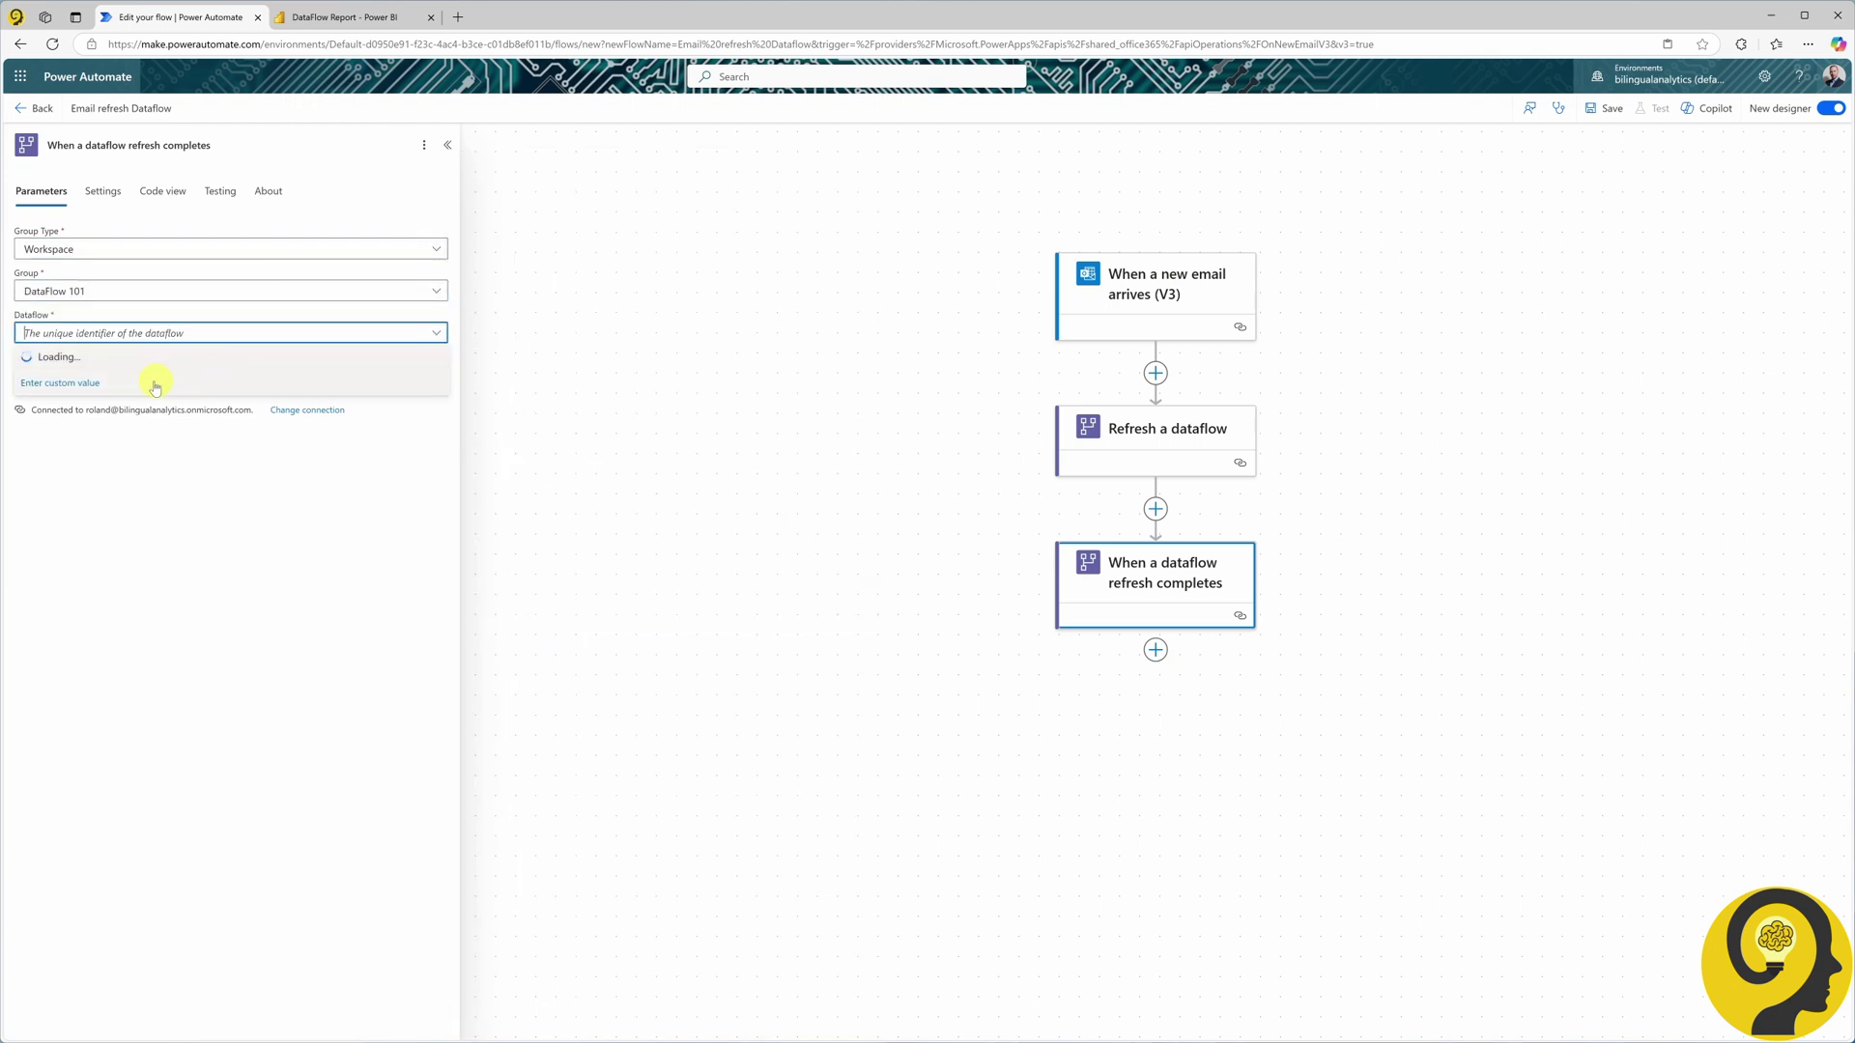
left_click(109, 405)
left_click_drag(1310, 375, 1226, 465)
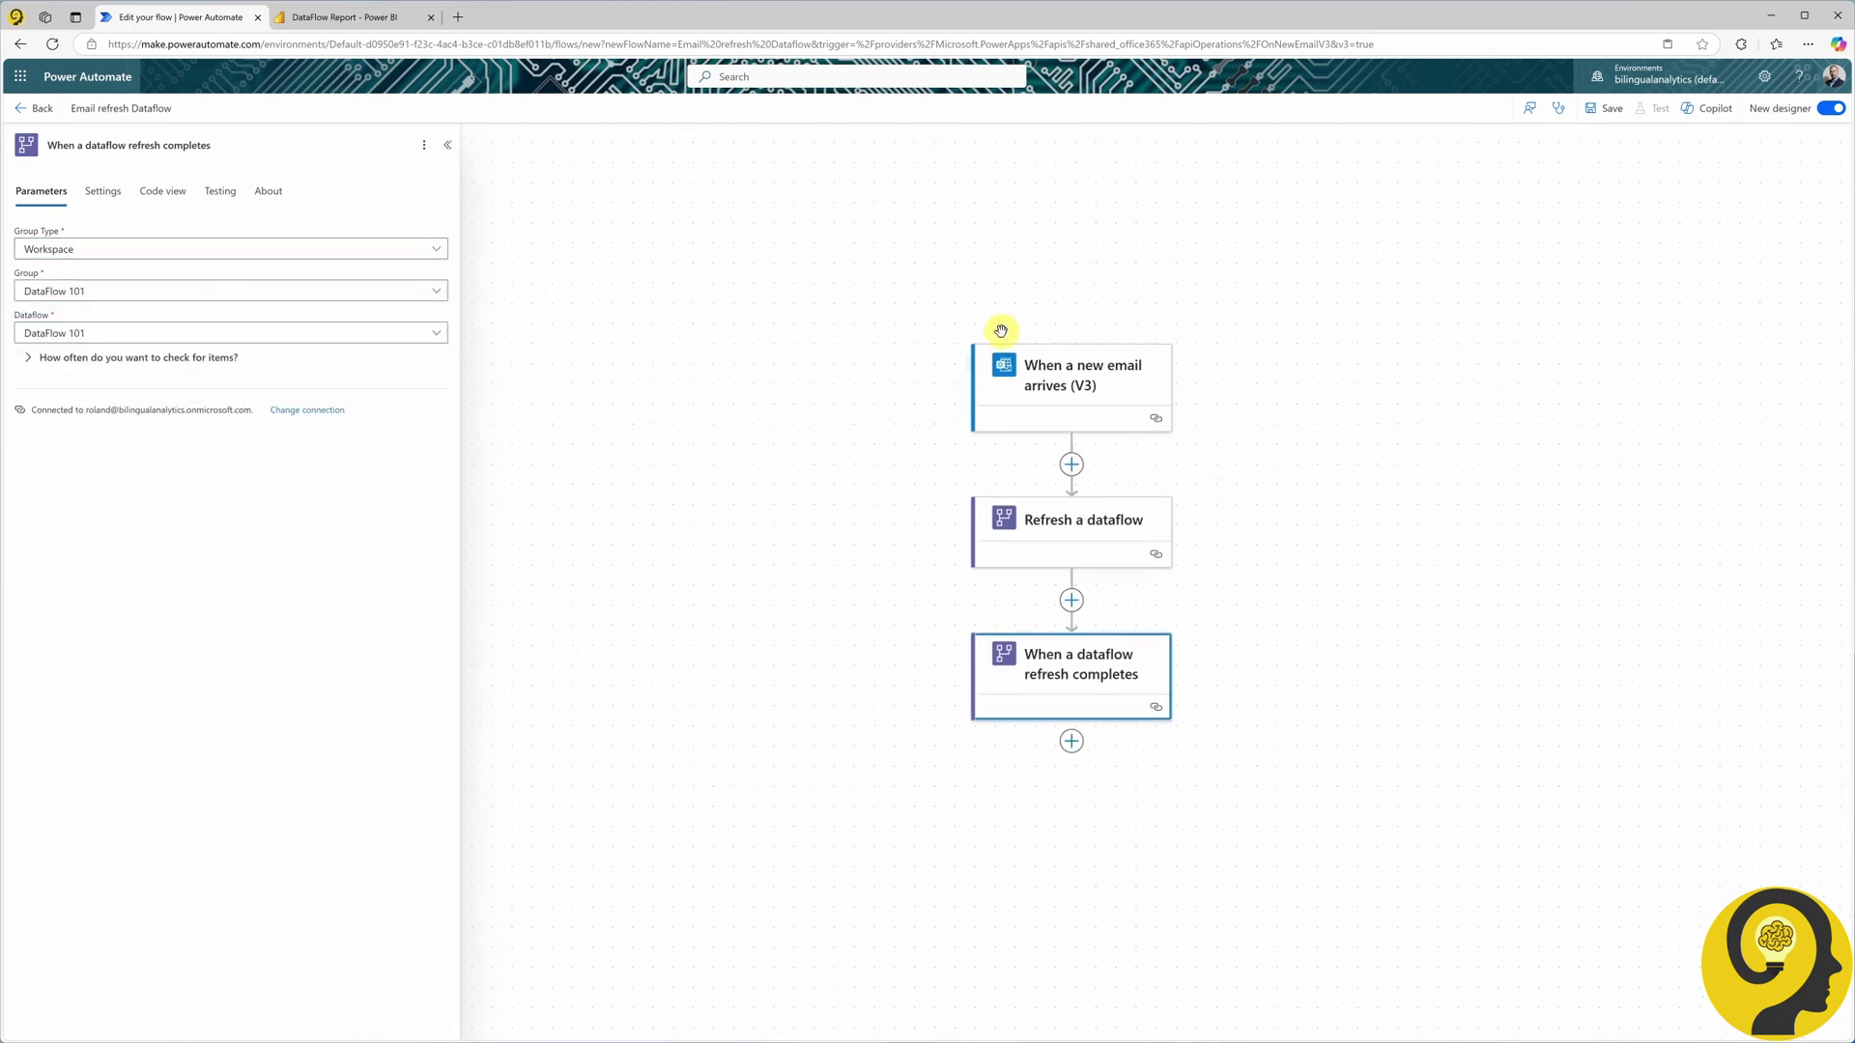